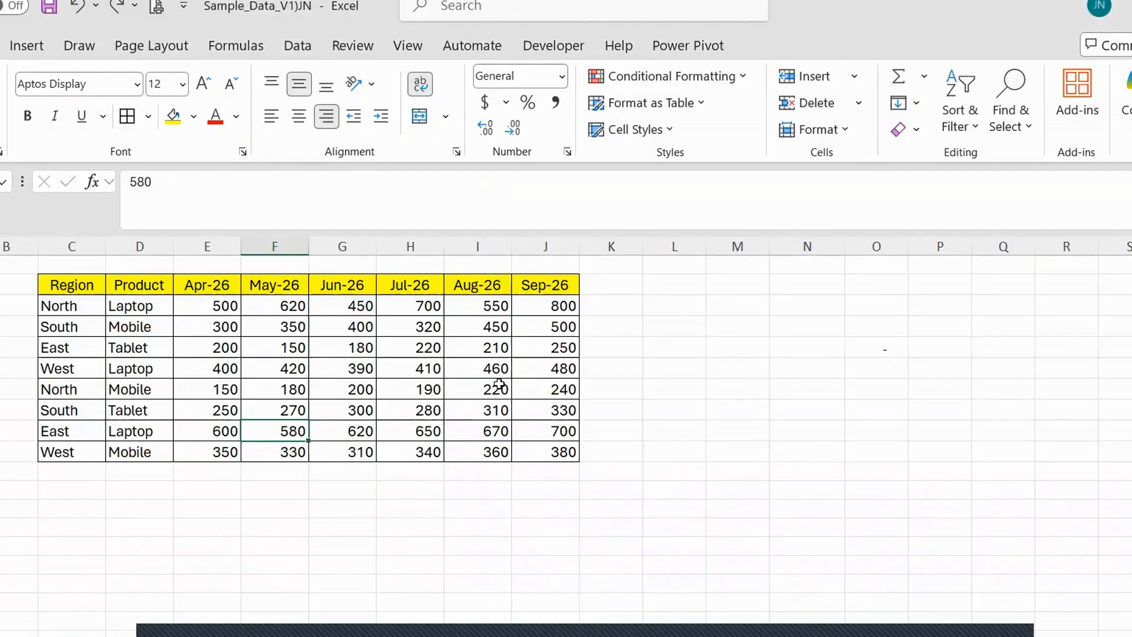
Examine the sales table's Region and Product columns and its monthly figures from Apr-26 to Sep-26.
{"action": "left_click", "coordinate": [601, 365]}
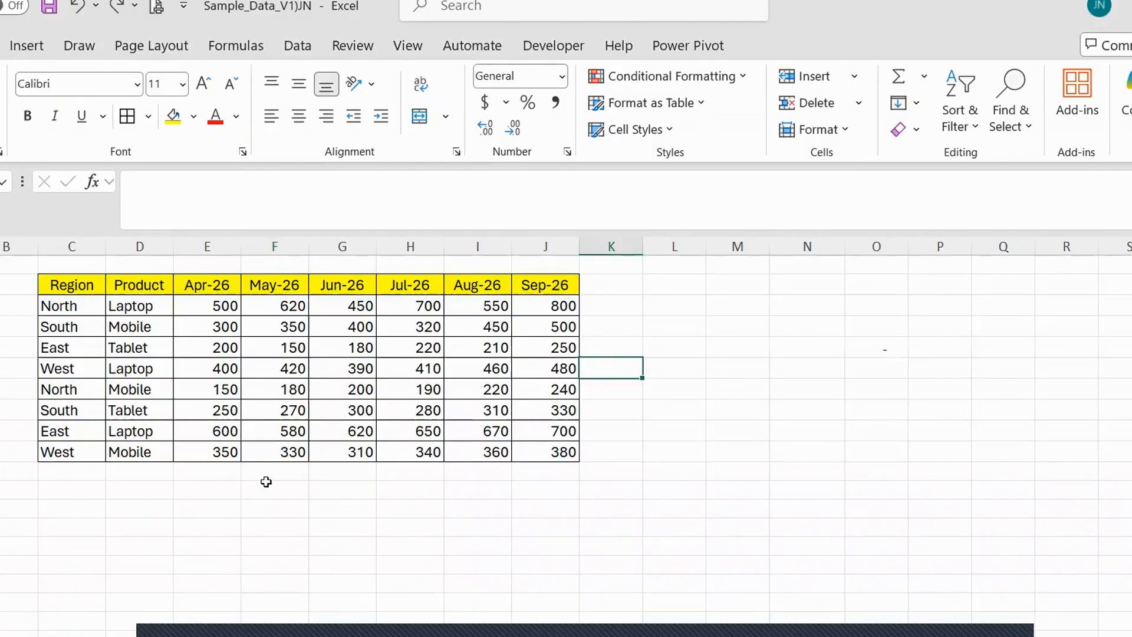
{"action": "left_click_drag", "start_coordinate": [208, 285], "coordinate": [360, 453]}
{"action": "left_click_drag", "start_coordinate": [506, 452], "coordinate": [544, 452]}
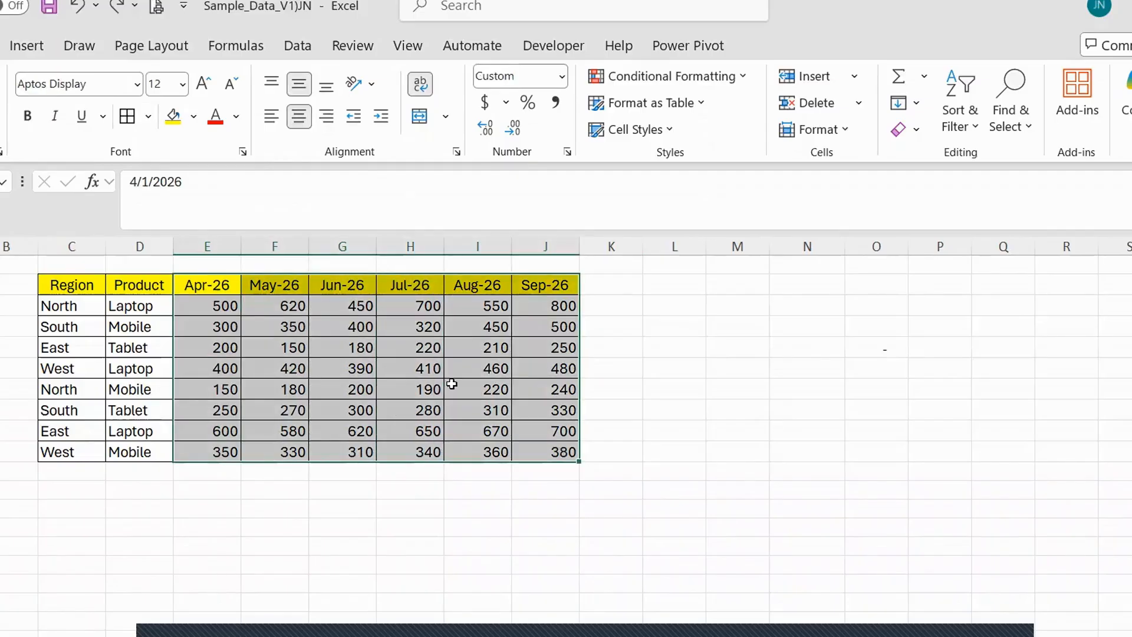
{"action": "left_click", "coordinate": [353, 368]}
{"action": "scroll", "coordinate": [407, 498], "scroll_direction": "up", "scroll_amount": 1}
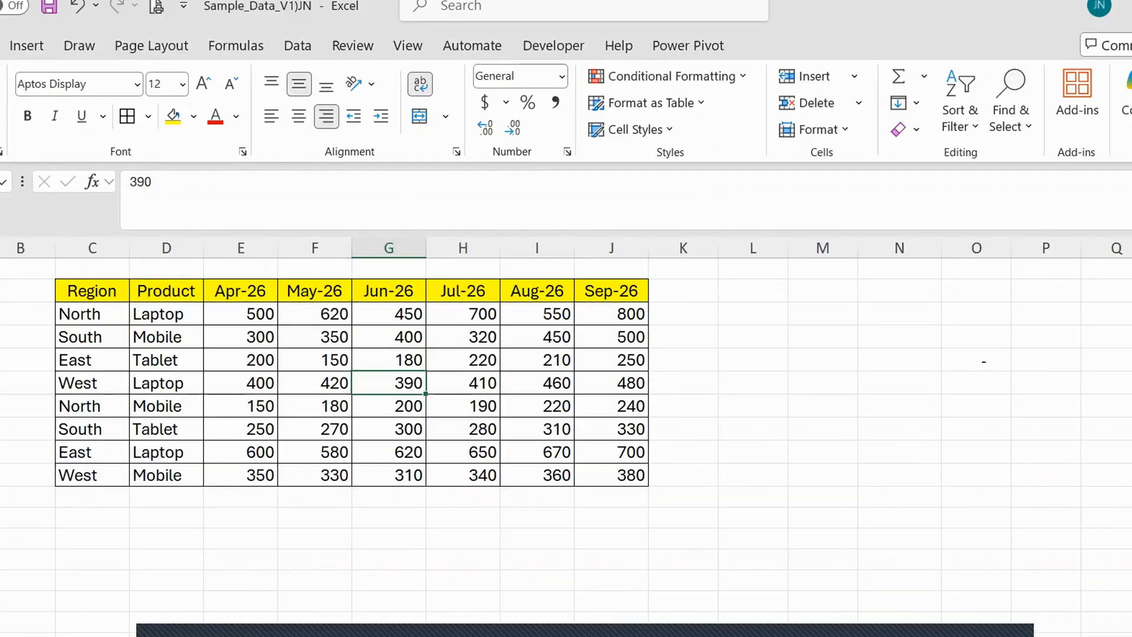
{"action": "left_click", "coordinate": [248, 292]}
{"action": "left_click", "coordinate": [334, 293]}
{"action": "left_click", "coordinate": [415, 291]}
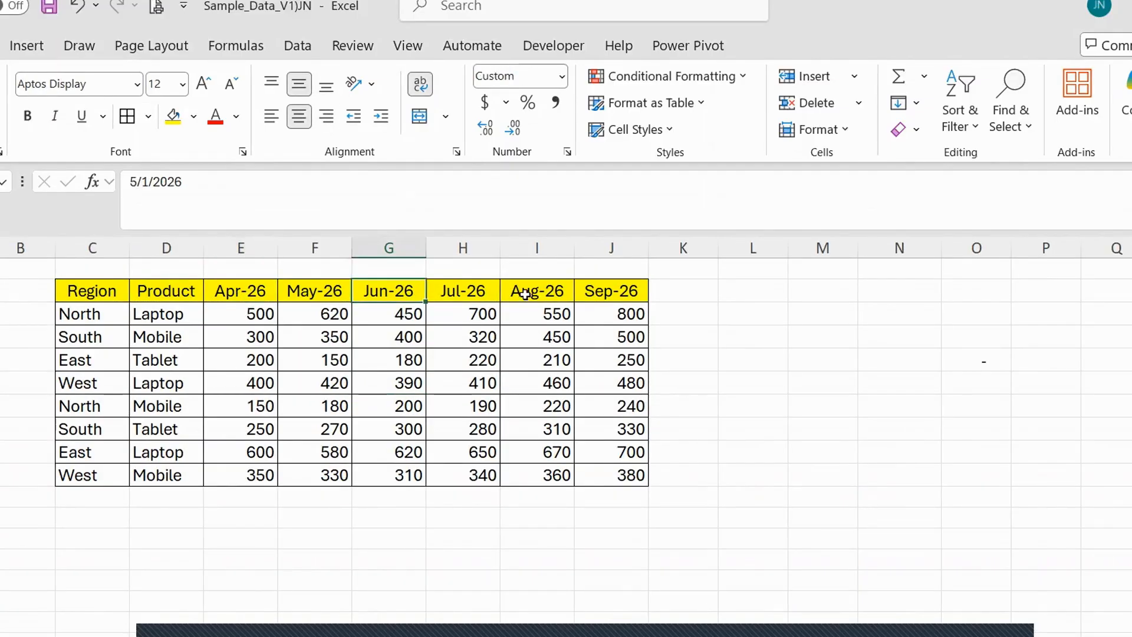
{"action": "left_click", "coordinate": [570, 315]}
{"action": "left_click", "coordinate": [634, 471]}
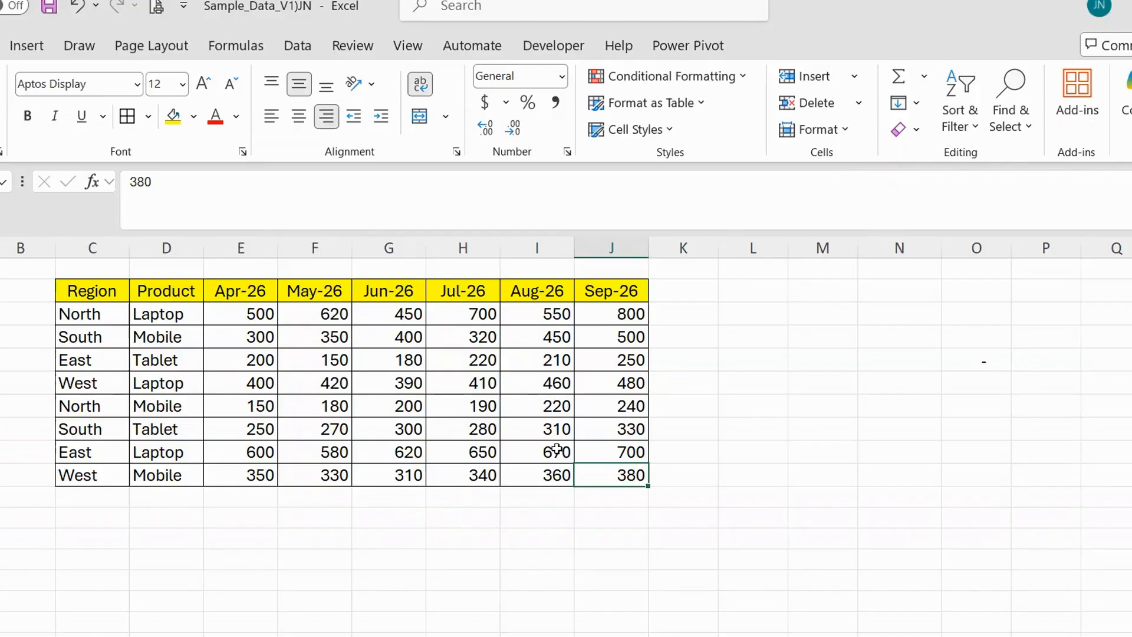
{"action": "left_click", "coordinate": [679, 341]}
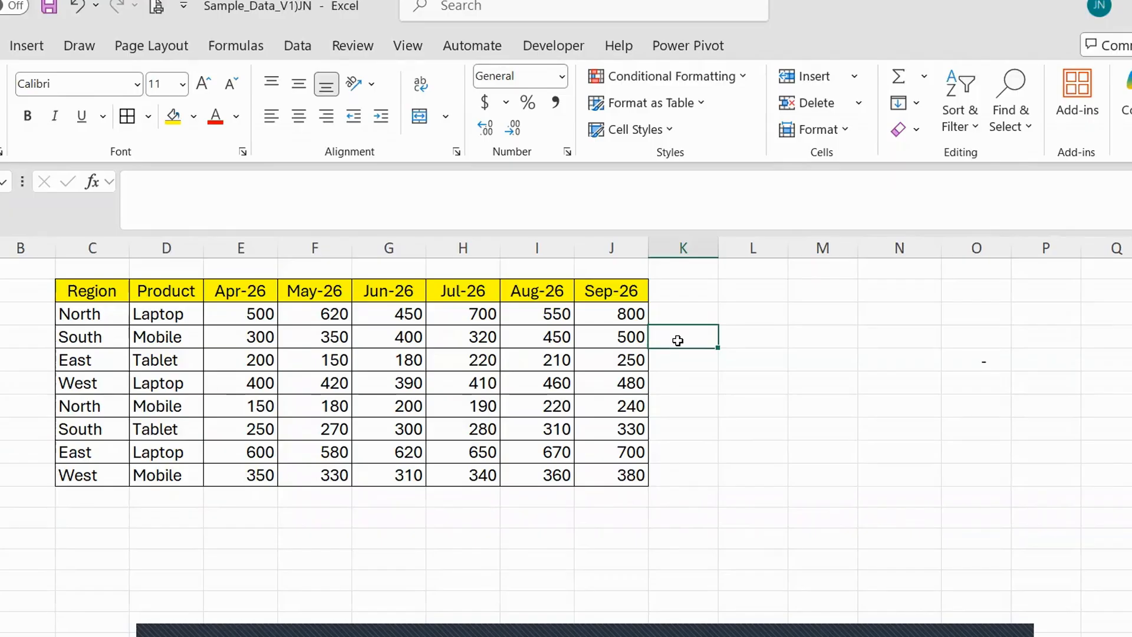
{"action": "left_click", "coordinate": [263, 340]}
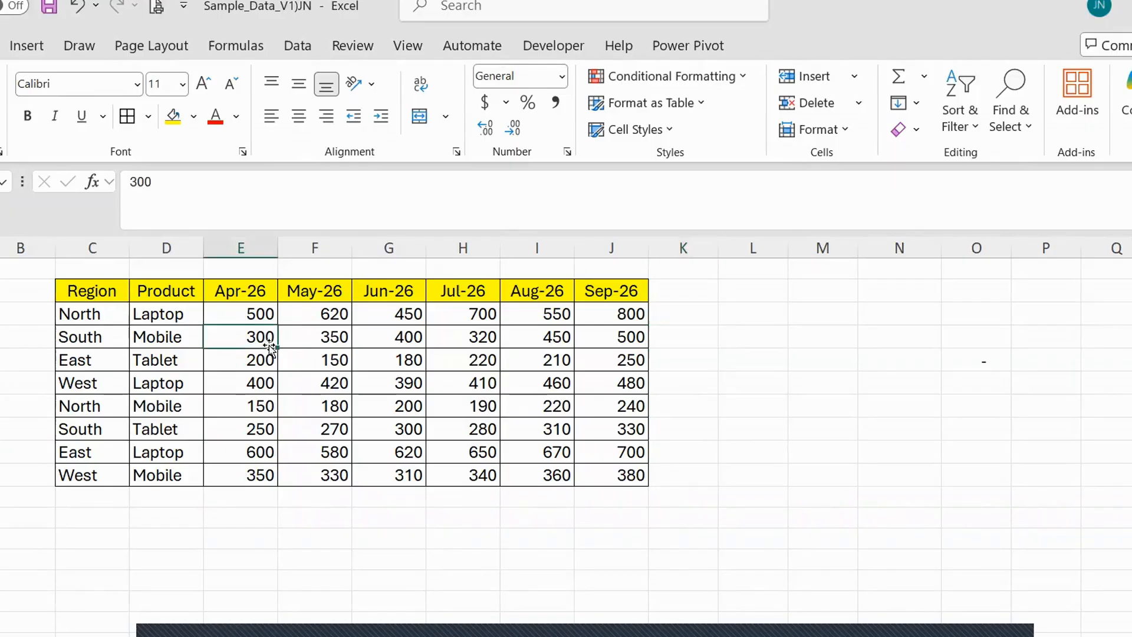
{"action": "left_click_drag", "start_coordinate": [245, 290], "coordinate": [567, 305]}
{"action": "left_click", "coordinate": [125, 295]}
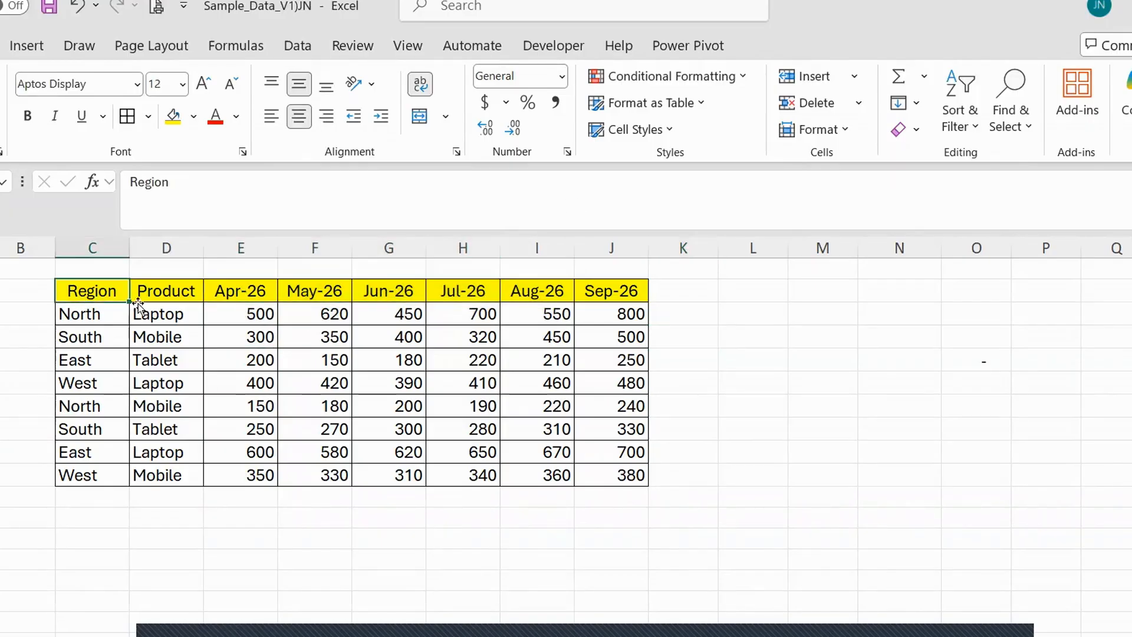
{"action": "left_click", "coordinate": [415, 375]}
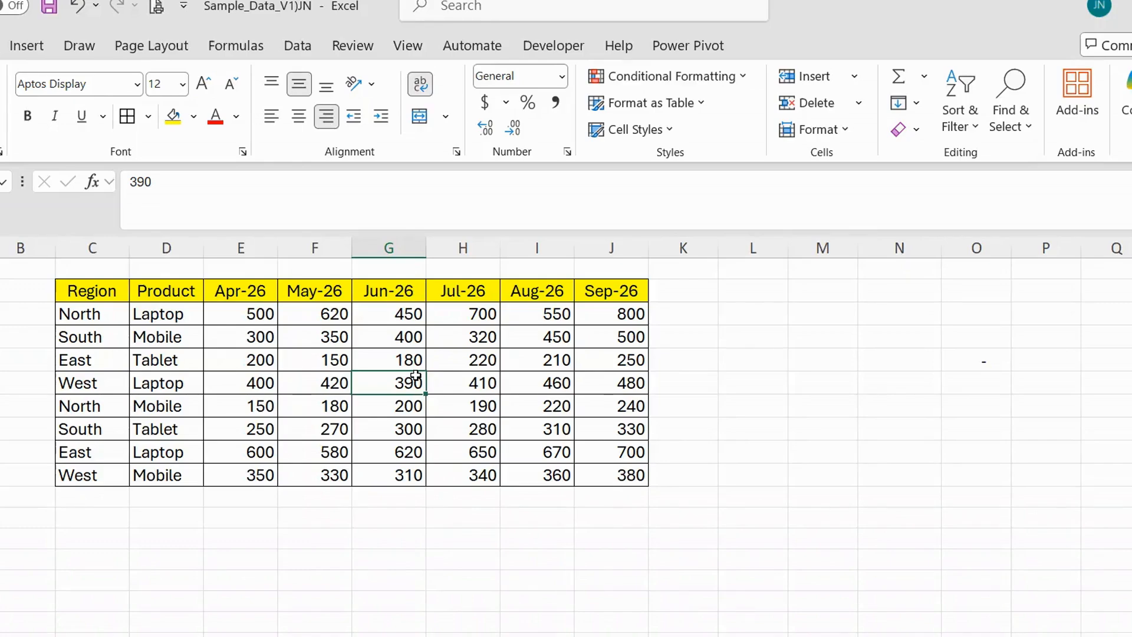
{"action": "left_click", "coordinate": [732, 357]}
{"action": "left_click", "coordinate": [760, 342]}
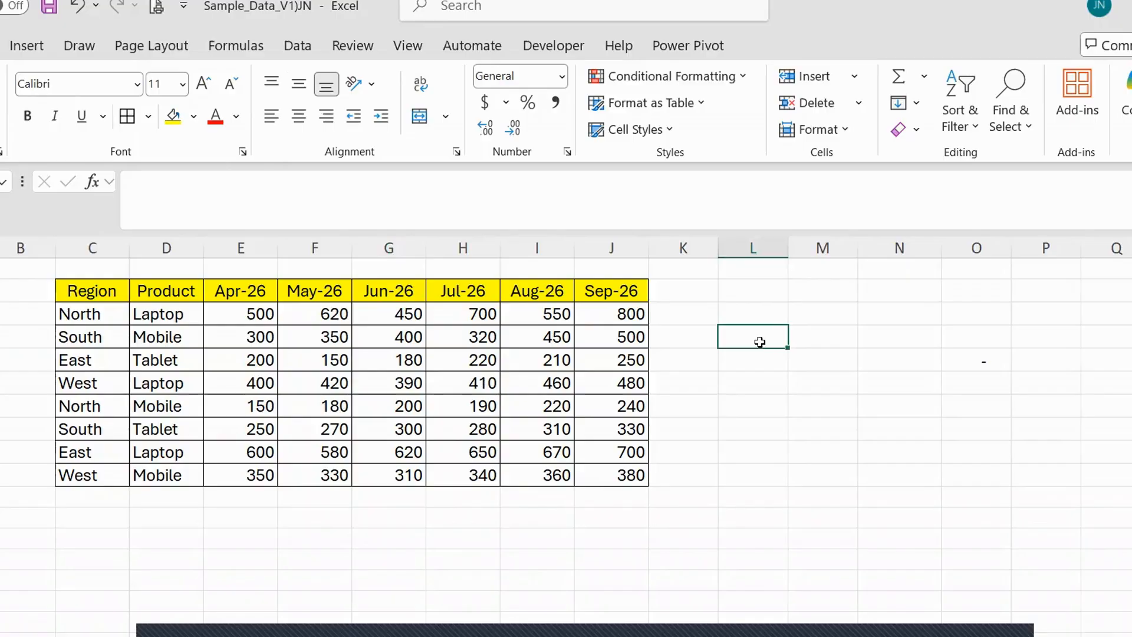
{"action": "type", "text": "="}
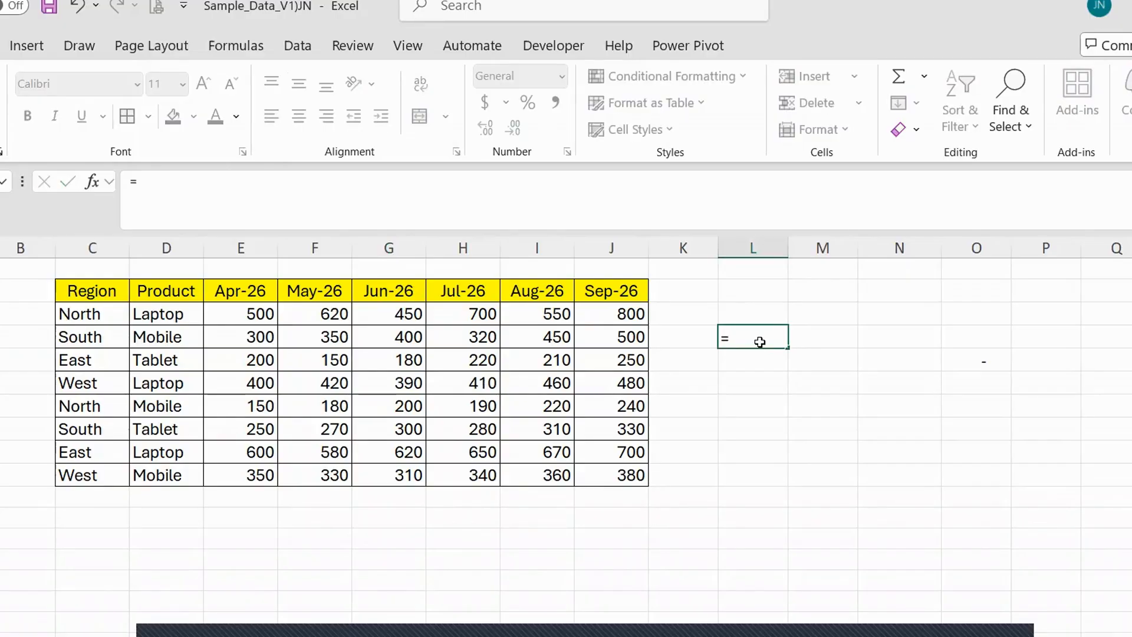
{"action": "key", "text": "Escape"}
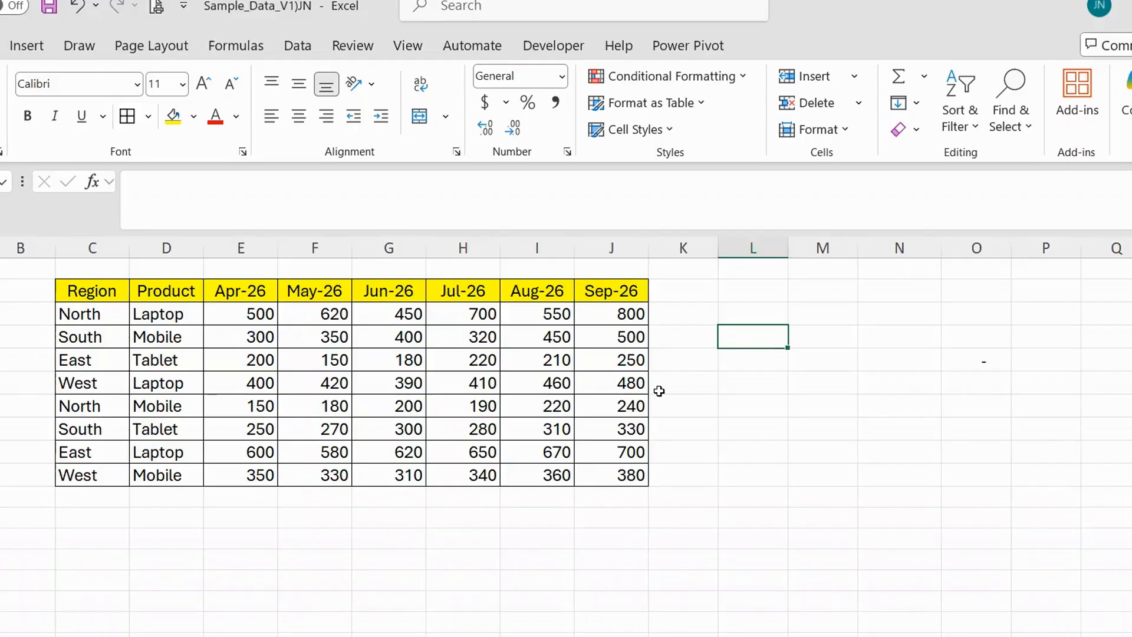
{"action": "scroll", "coordinate": [636, 397], "scroll_direction": "down", "scroll_amount": 1}
{"action": "scroll", "coordinate": [636, 396], "scroll_direction": "up", "scroll_amount": 1}
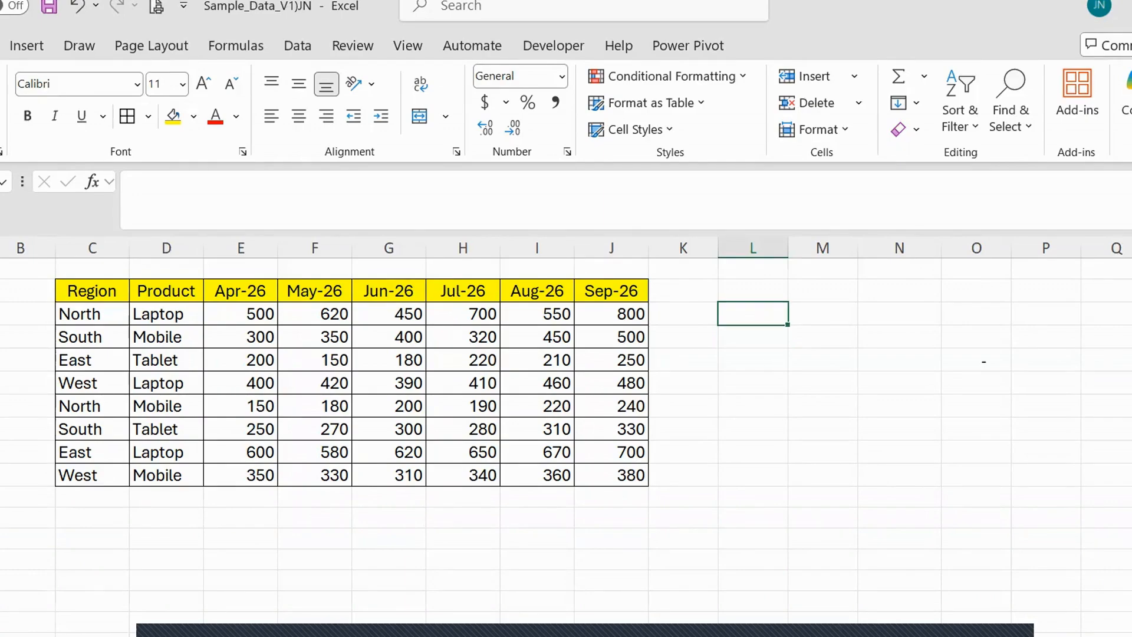
Copy the Region header text into cell L3 and apply the header's yellow formatting to it.
{"action": "left_click", "coordinate": [70, 314]}
{"action": "left_click", "coordinate": [94, 290]}
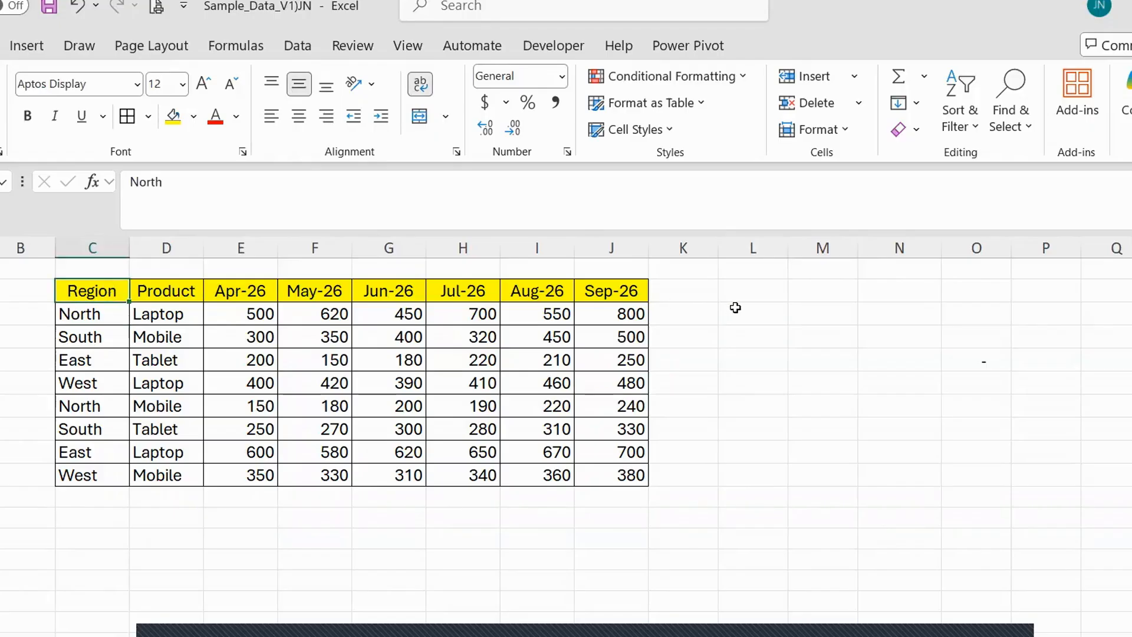
{"action": "key", "text": "ctrl+c"}
{"action": "left_click", "coordinate": [743, 313]}
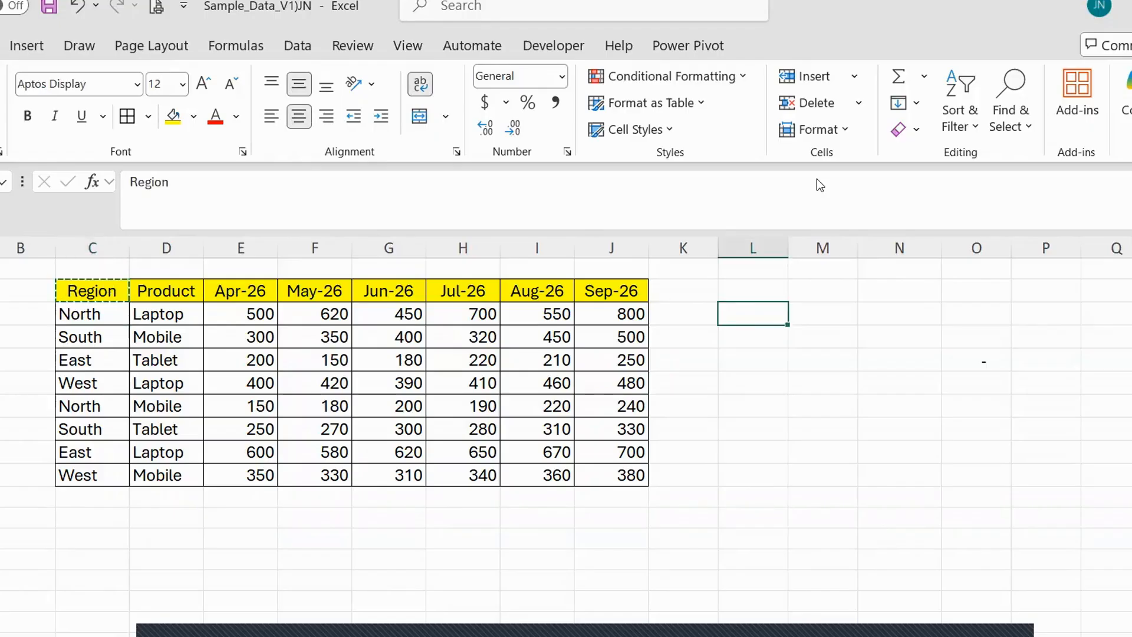
{"action": "left_click", "coordinate": [92, 291]}
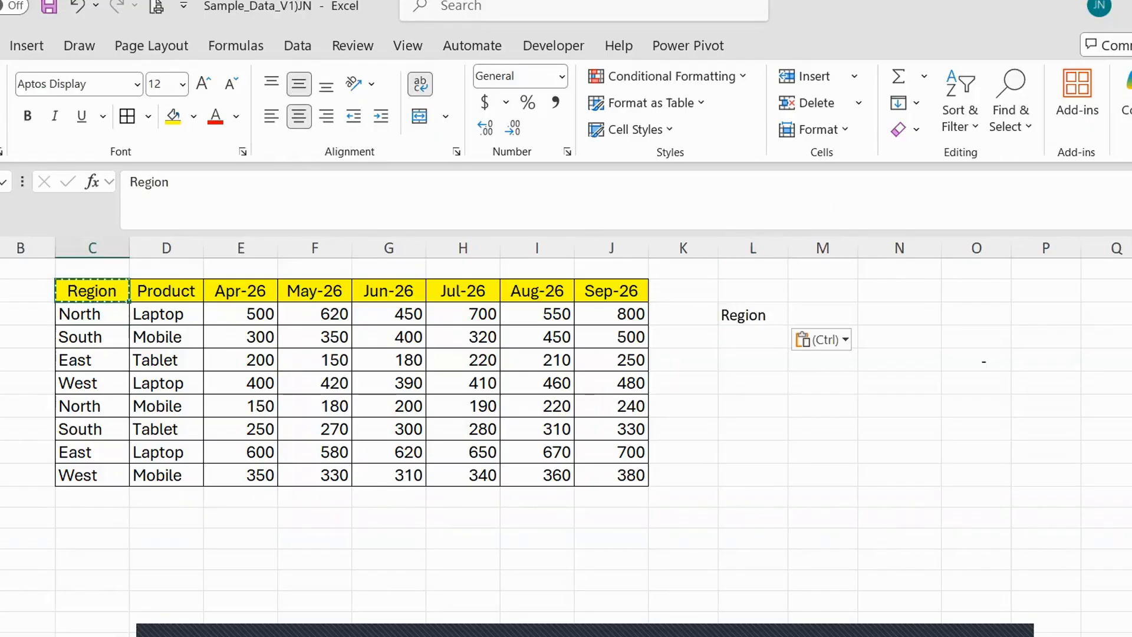
{"action": "left_click", "coordinate": [1, 130]}
{"action": "left_click", "coordinate": [766, 317]}
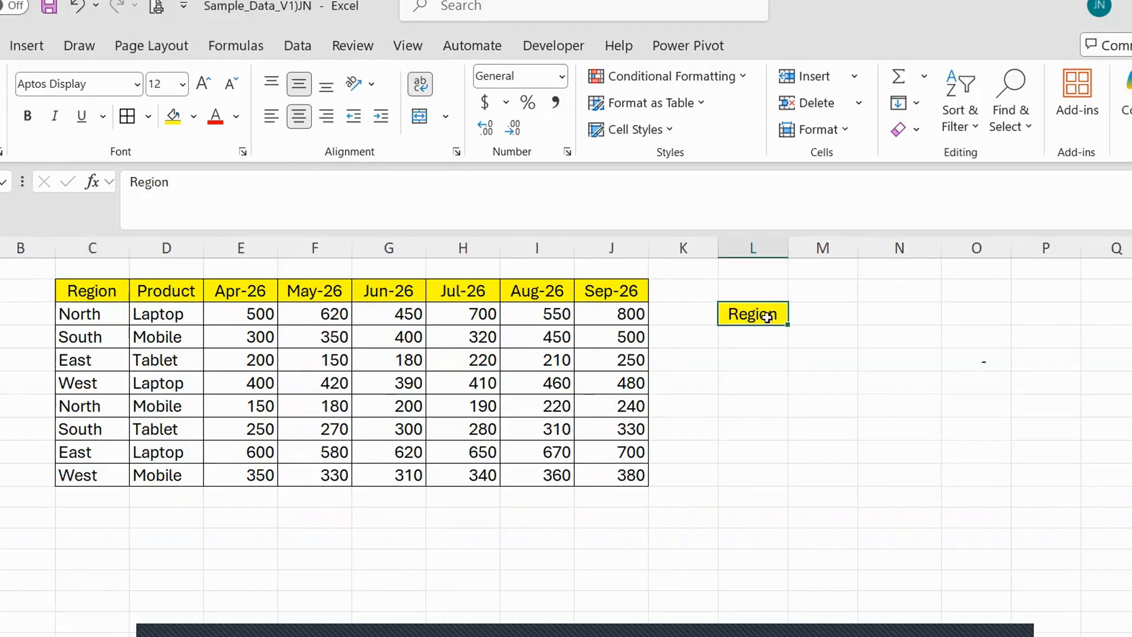
Copy the region North from the table's first data row into cell M3 as the lookup region.
{"action": "left_click", "coordinate": [95, 314]}
{"action": "key", "text": "ctrl+c"}
{"action": "left_click", "coordinate": [819, 314]}
{"action": "key", "text": "ctrl+v"}
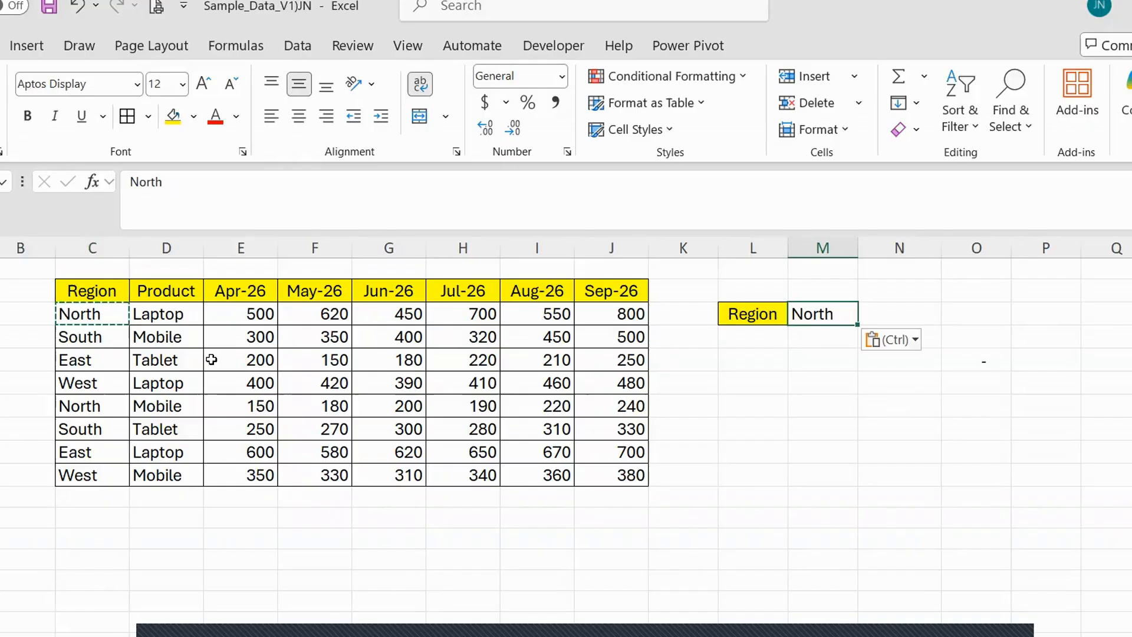
Copy the Product header with its formatting into cell L4, below the Region label.
{"action": "left_click", "coordinate": [174, 307]}
{"action": "left_click", "coordinate": [169, 290]}
{"action": "key", "text": "ctrl+c"}
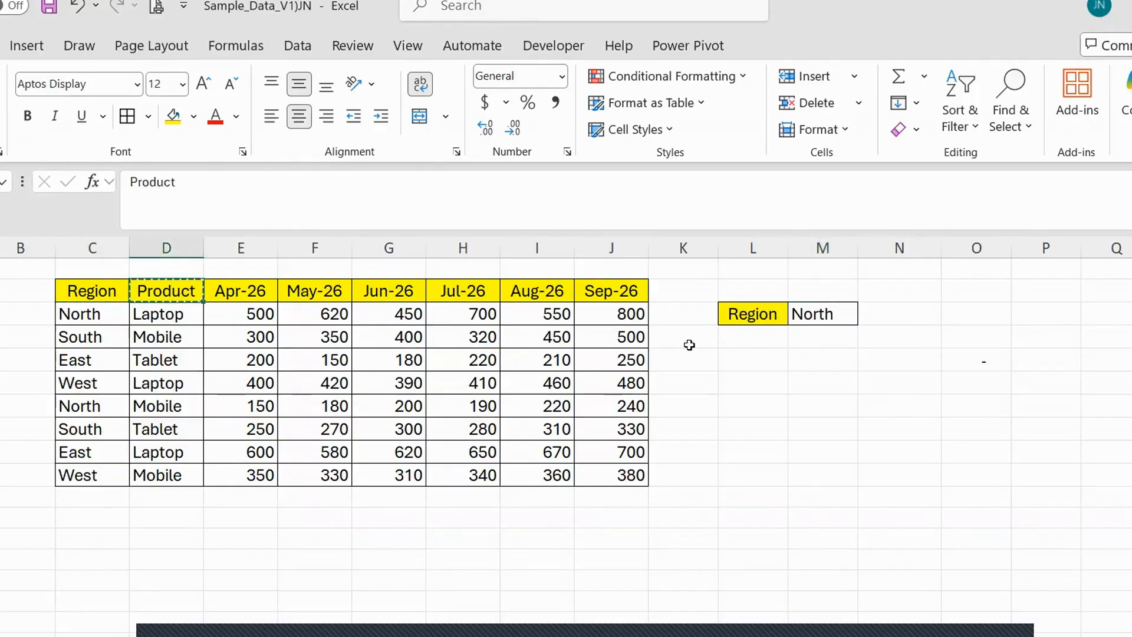
{"action": "left_click", "coordinate": [762, 335]}
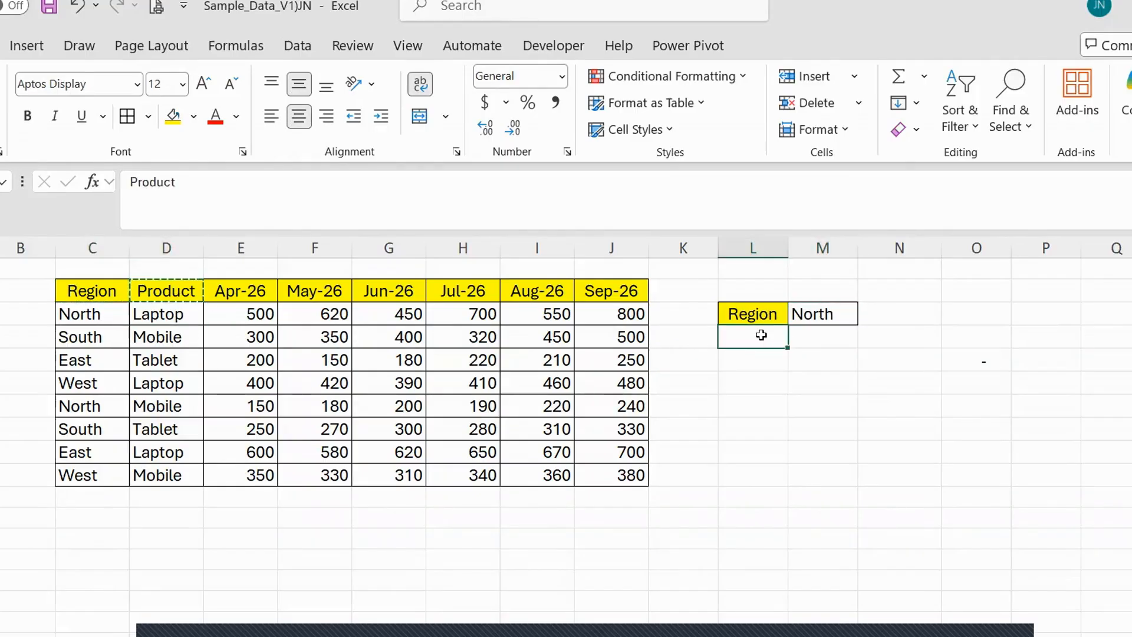
{"action": "key", "text": "ctrl+v"}
Copy the product Laptop from the table's first data row into cell M4, beside the Product label.
{"action": "left_click", "coordinate": [189, 321]}
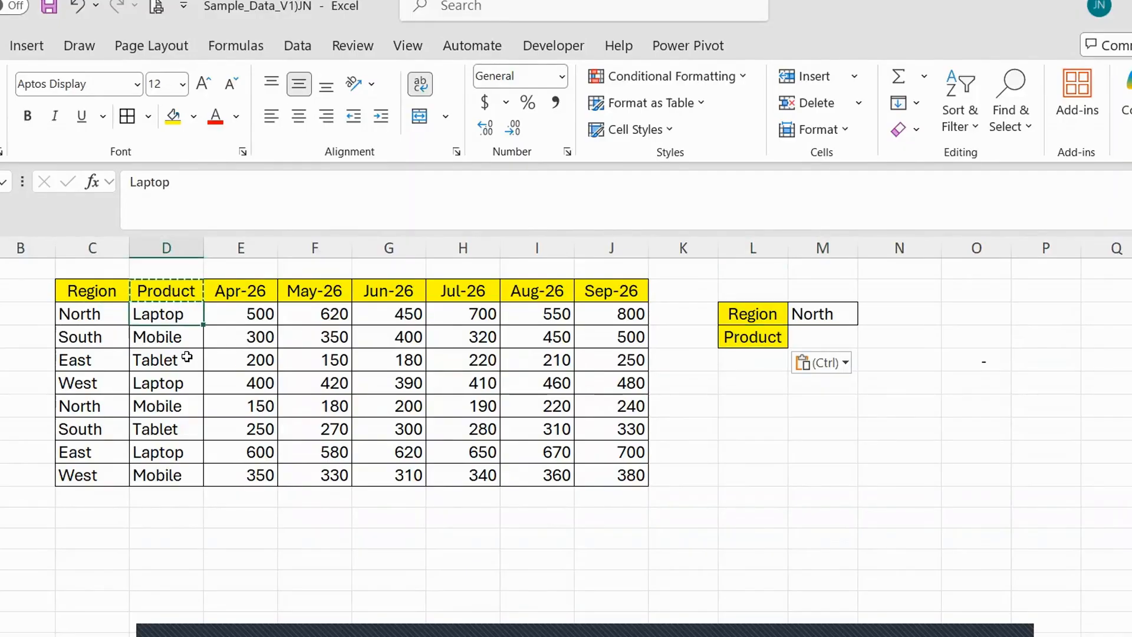
{"action": "key", "text": "ctrl"}
{"action": "key", "text": "Escape"}
{"action": "key", "text": "ctrl+c"}
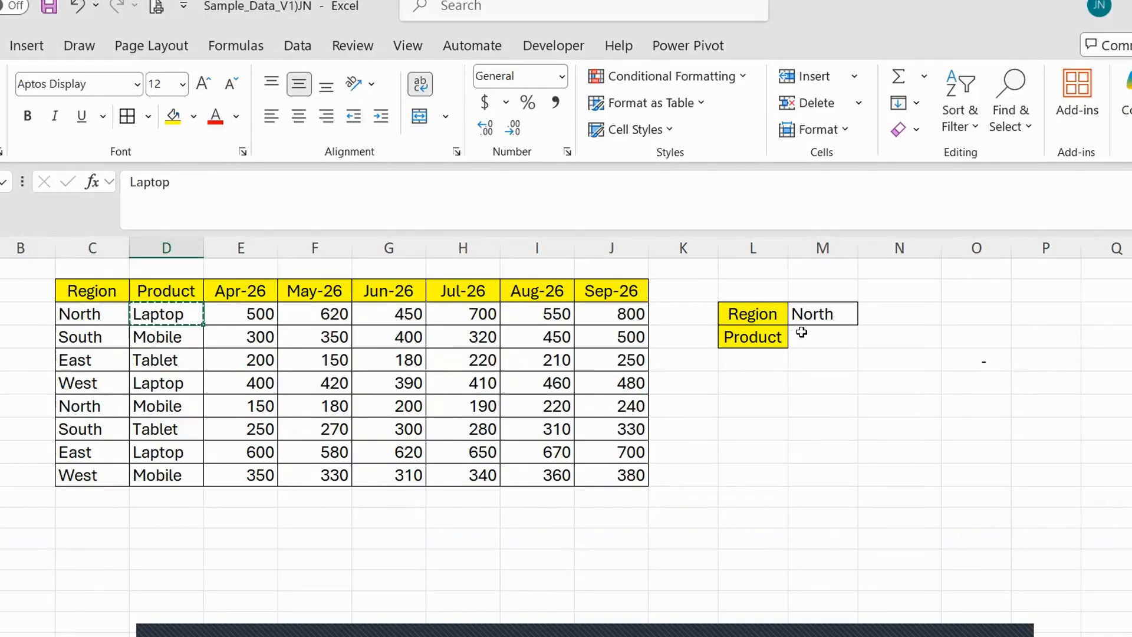
{"action": "left_click", "coordinate": [799, 333]}
{"action": "key", "text": "ctrl+v"}
Fill the header formatting from above into cell L5 and label it Month.
{"action": "left_click", "coordinate": [748, 359]}
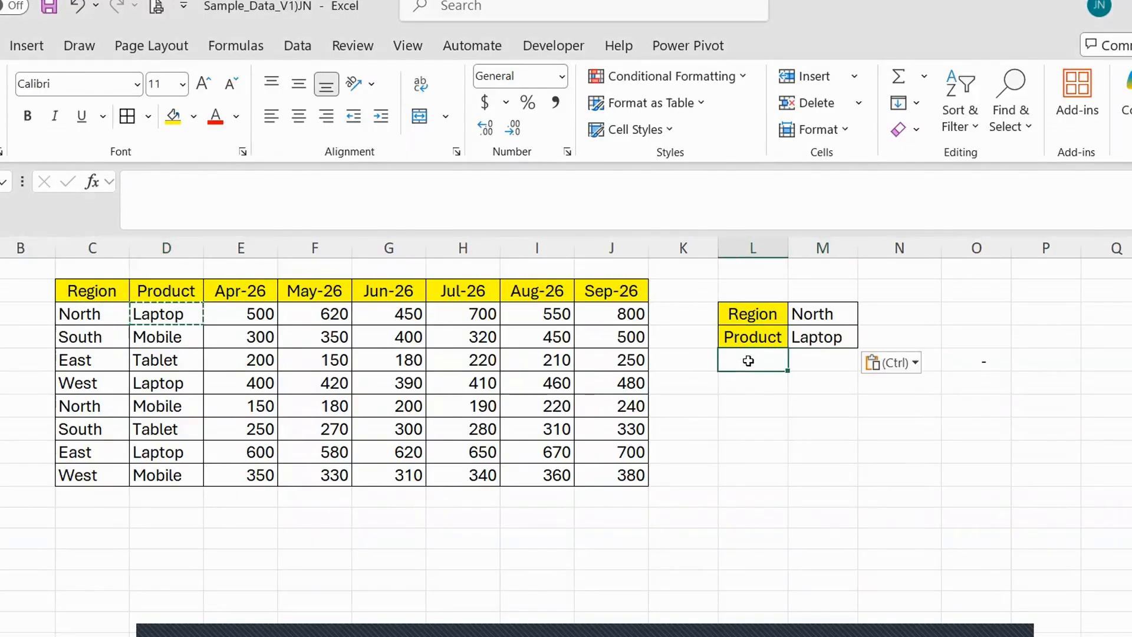
{"action": "key", "text": "ctrl+d"}
{"action": "type", "text": "Month"}
{"action": "key", "text": "Tab"}
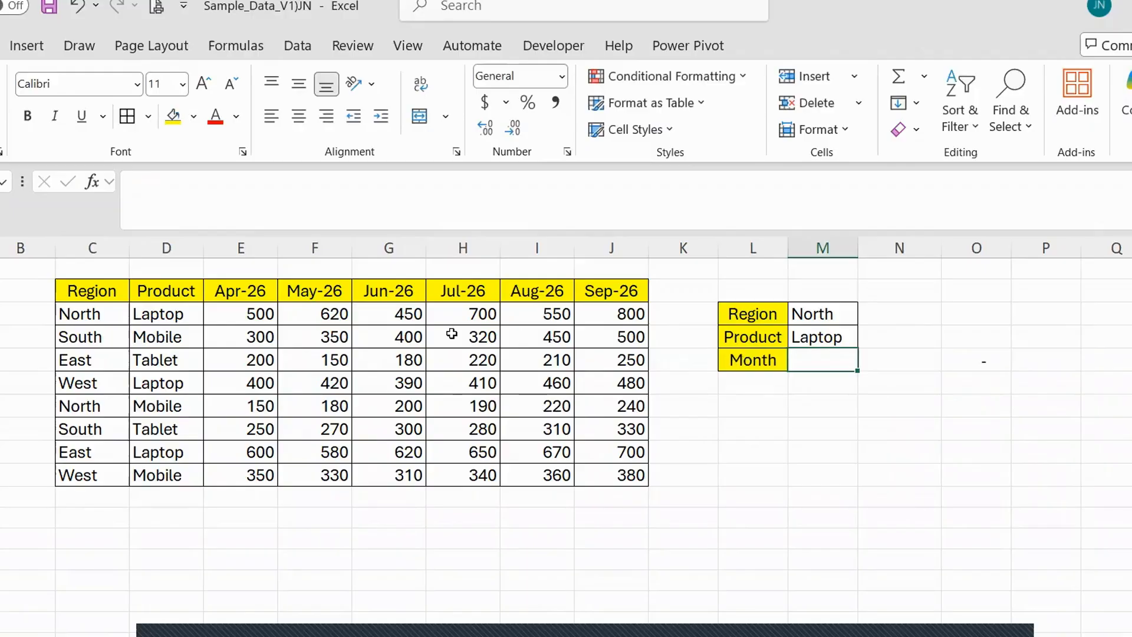
Copy the May-26 column header into cell M5 as the lookup month.
{"action": "left_click", "coordinate": [302, 289]}
{"action": "key", "text": "ctrl+c"}
{"action": "left_click", "coordinate": [822, 359]}
{"action": "key", "text": "ctrl+v"}
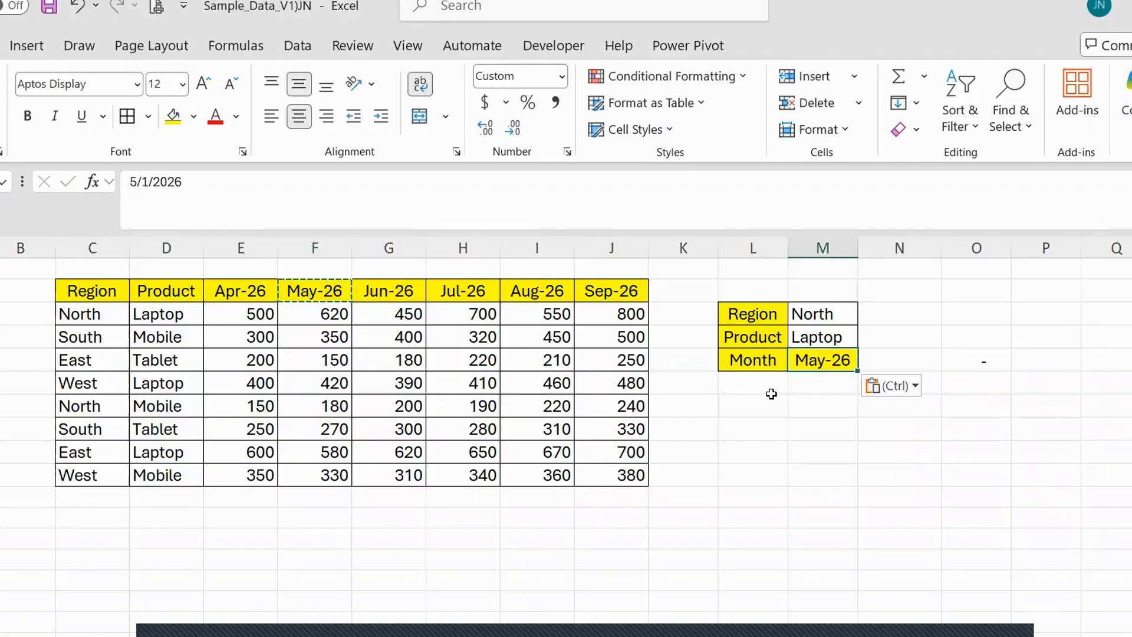
Enter the label Sales in cell L6, below the Month label.
{"action": "left_click", "coordinate": [770, 391]}
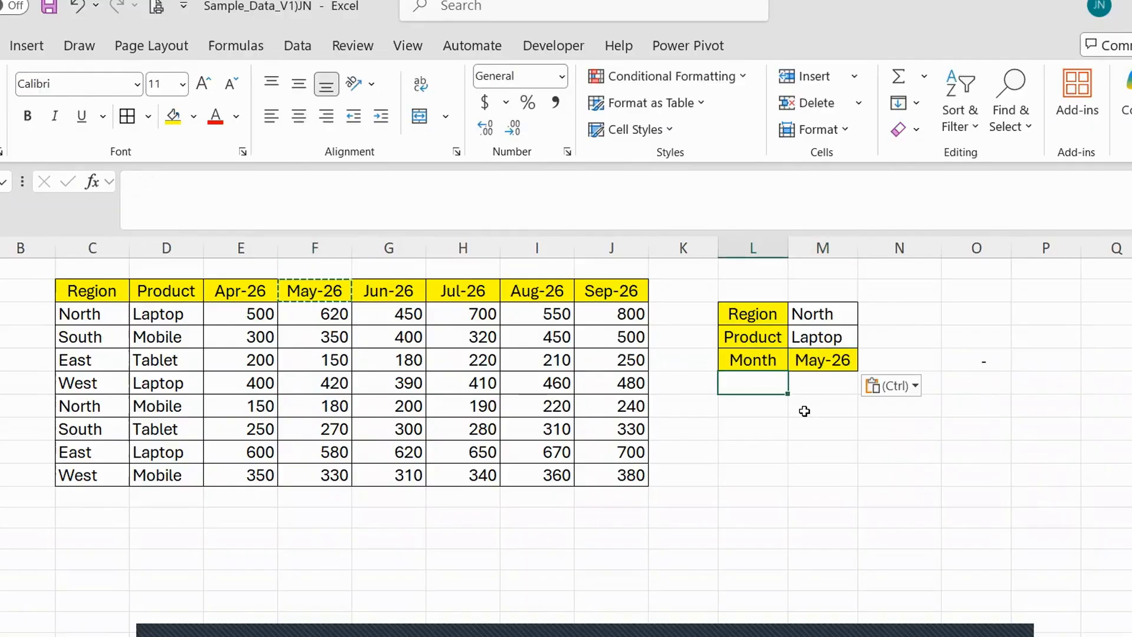
{"action": "type", "text": "Sales"}
{"action": "key", "text": "Return"}
Start a SUMIFS formula in M6, using INDEX over the absolute range $C$3:$J$10 as its sum range.
{"action": "key", "text": "Up"}
{"action": "key", "text": "Right"}
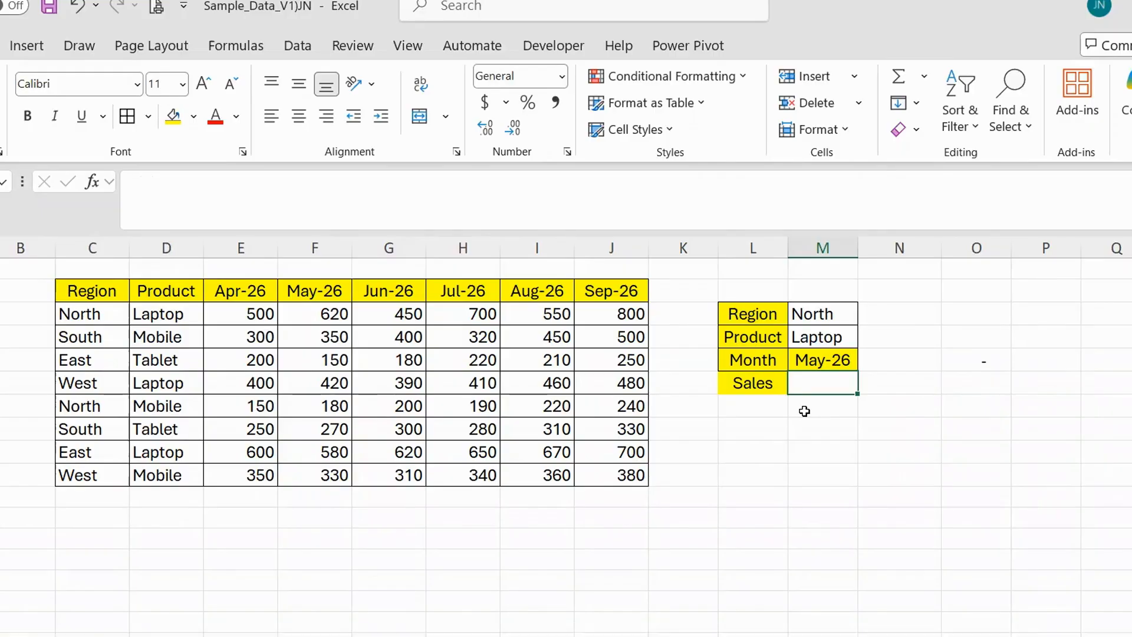
{"action": "type", "text": "="}
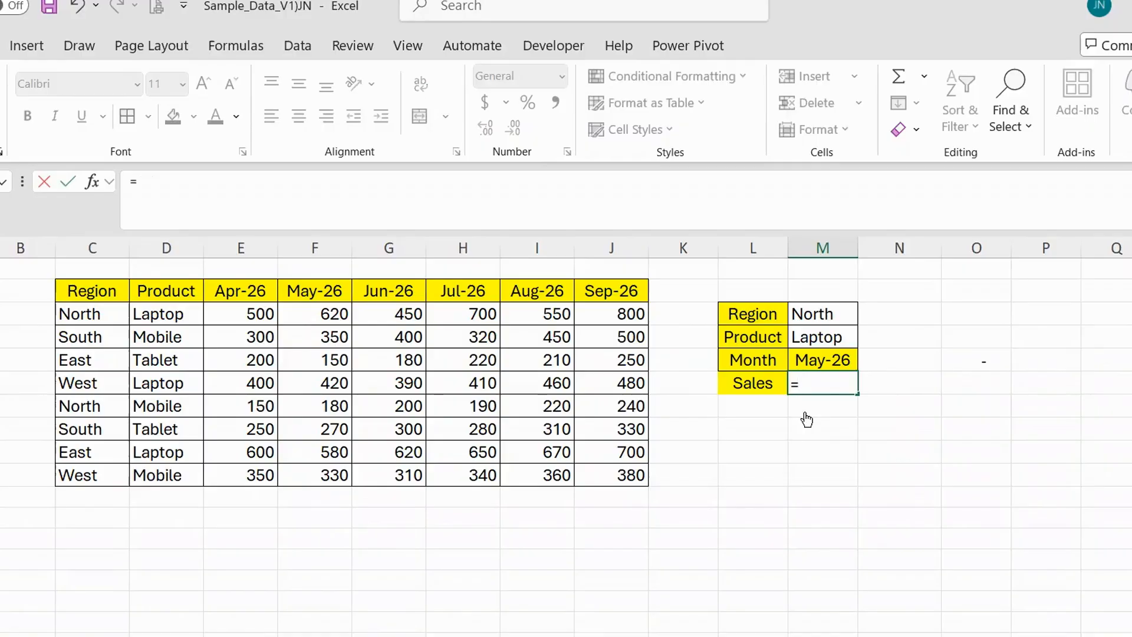
{"action": "type", "text": "SUMIFS("}
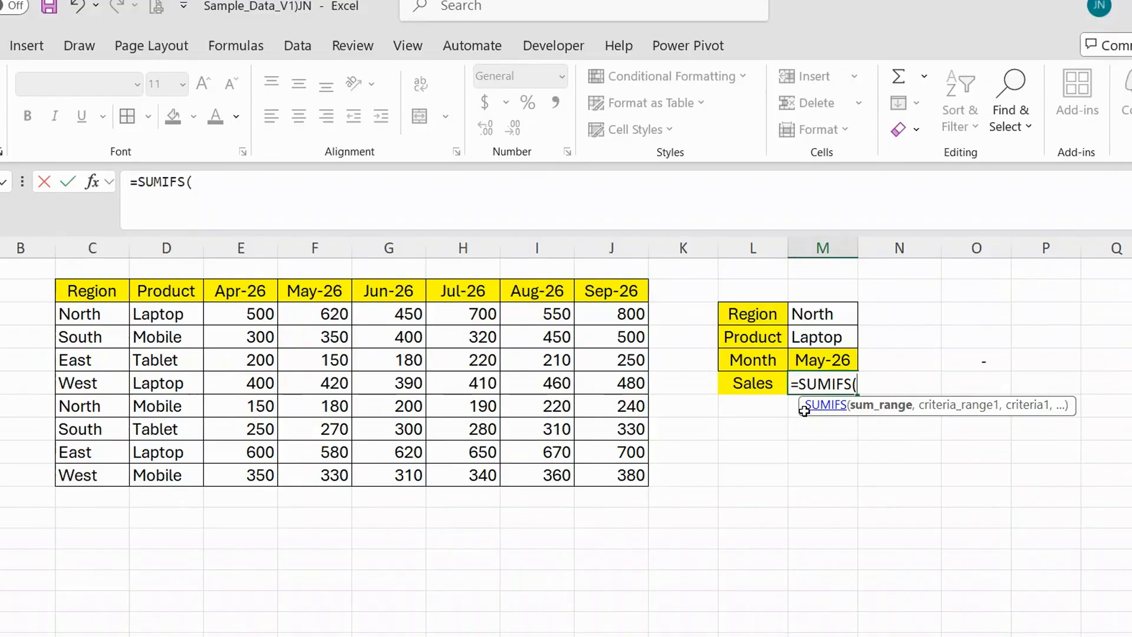
{"action": "type", "text": "INDEX("}
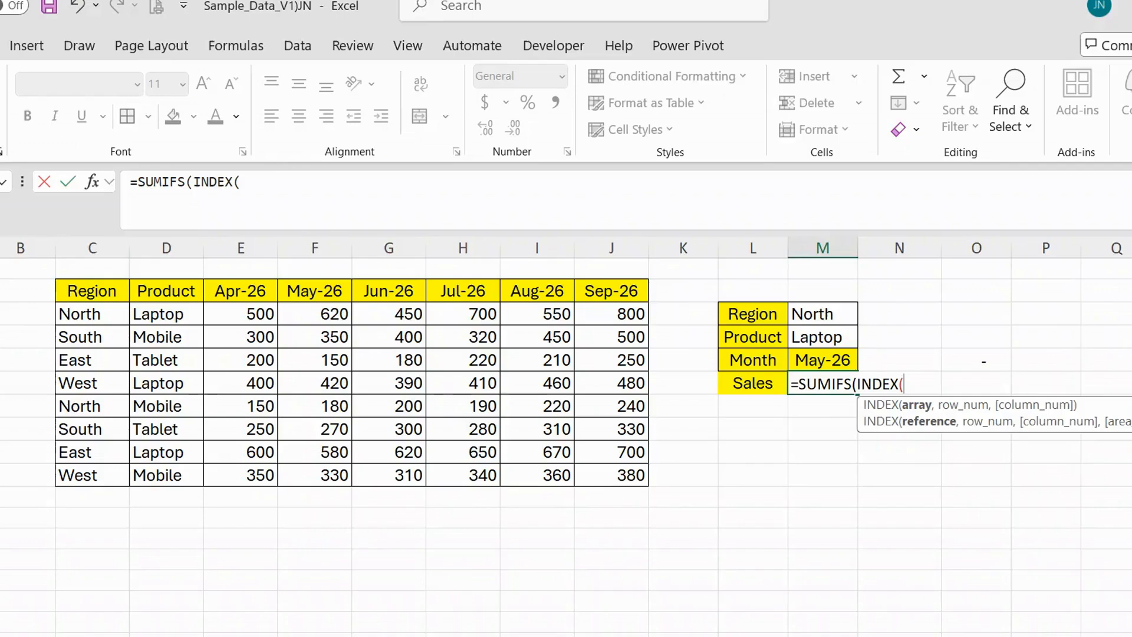
{"action": "left_click_drag", "start_coordinate": [80, 314], "coordinate": [600, 472]}
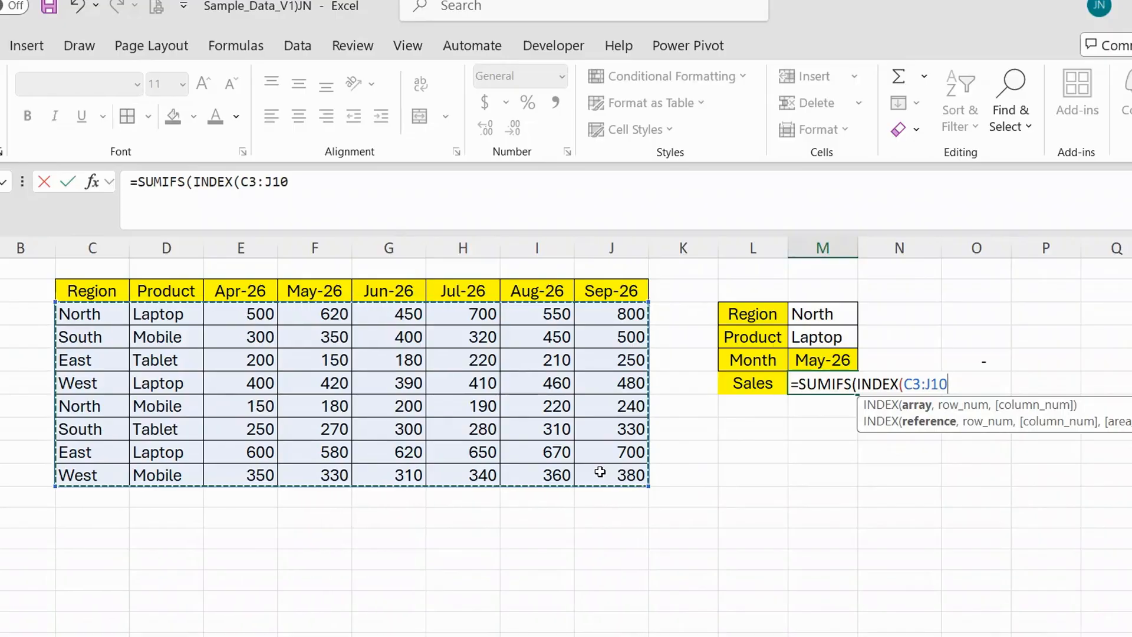
{"action": "key", "text": "F4"}
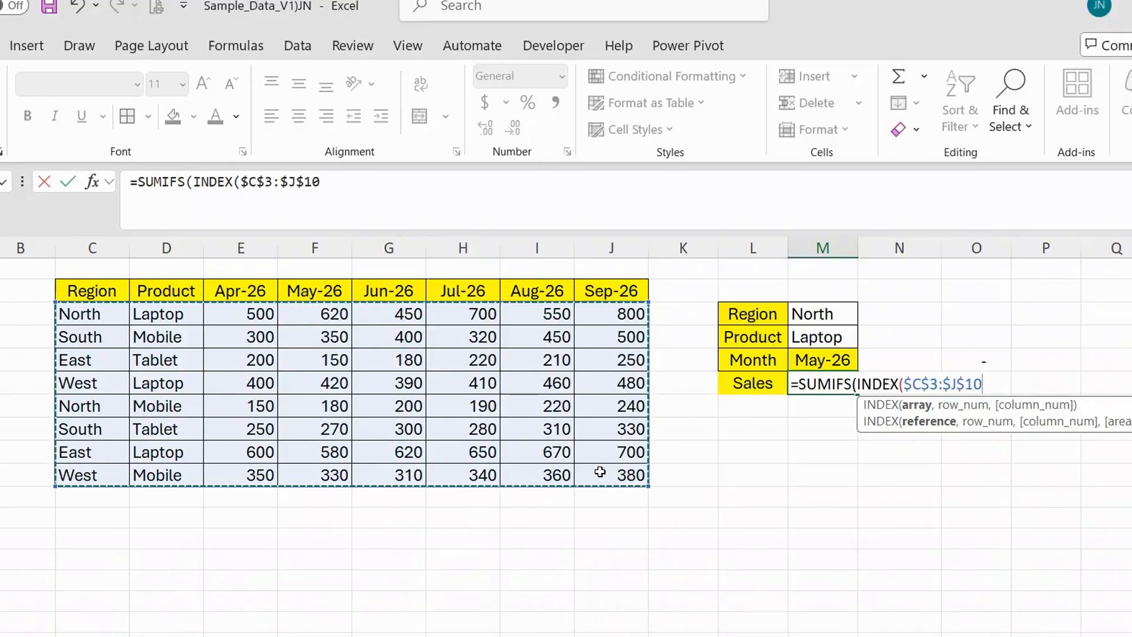
{"action": "type", "text": ","}
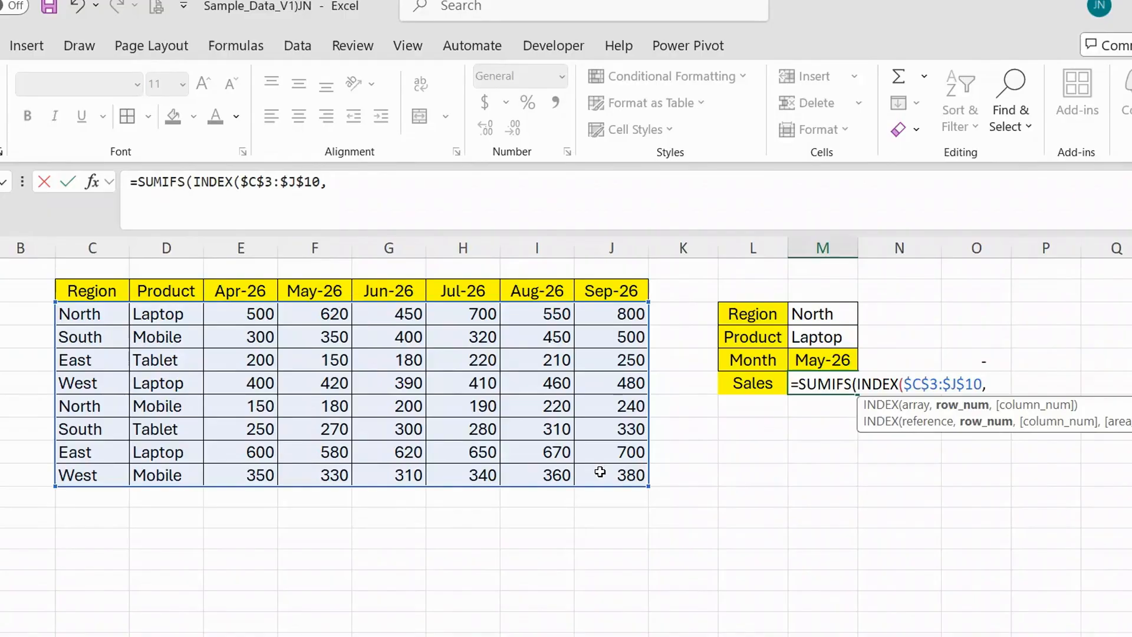
Set the INDEX row number to 0 and start a MATCH for its column number with M5 as the lookup value.
{"action": "type", "text": "0"}
{"action": "type", "text": ","}
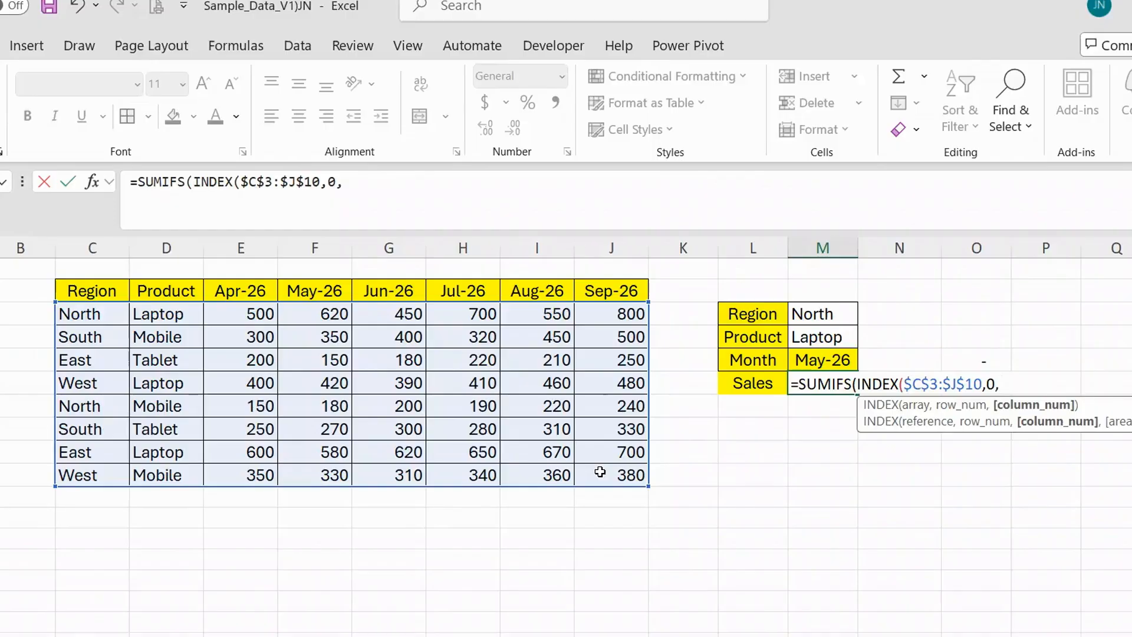
{"action": "type", "text": "mat"}
{"action": "key", "text": "Tab"}
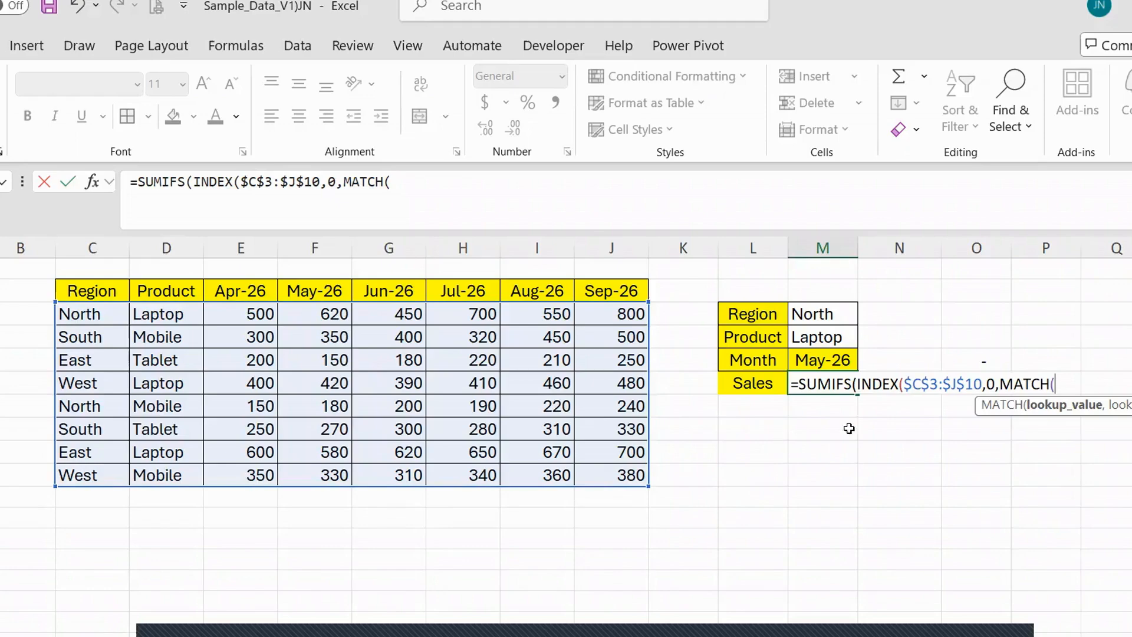
{"action": "left_click", "coordinate": [844, 358]}
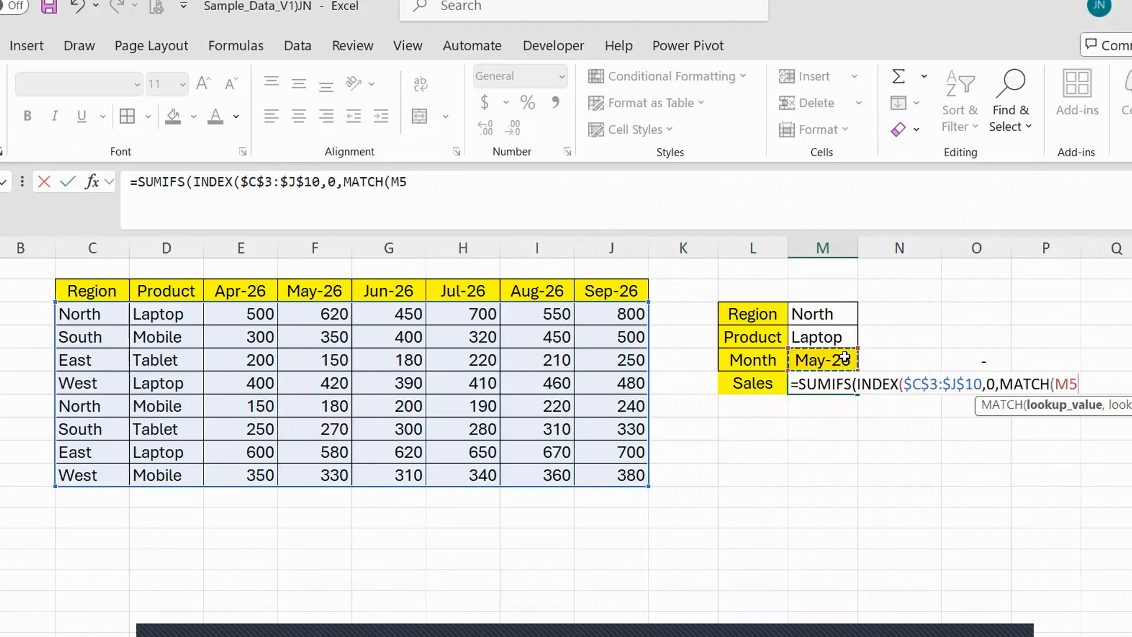
{"action": "type", "text": ","}
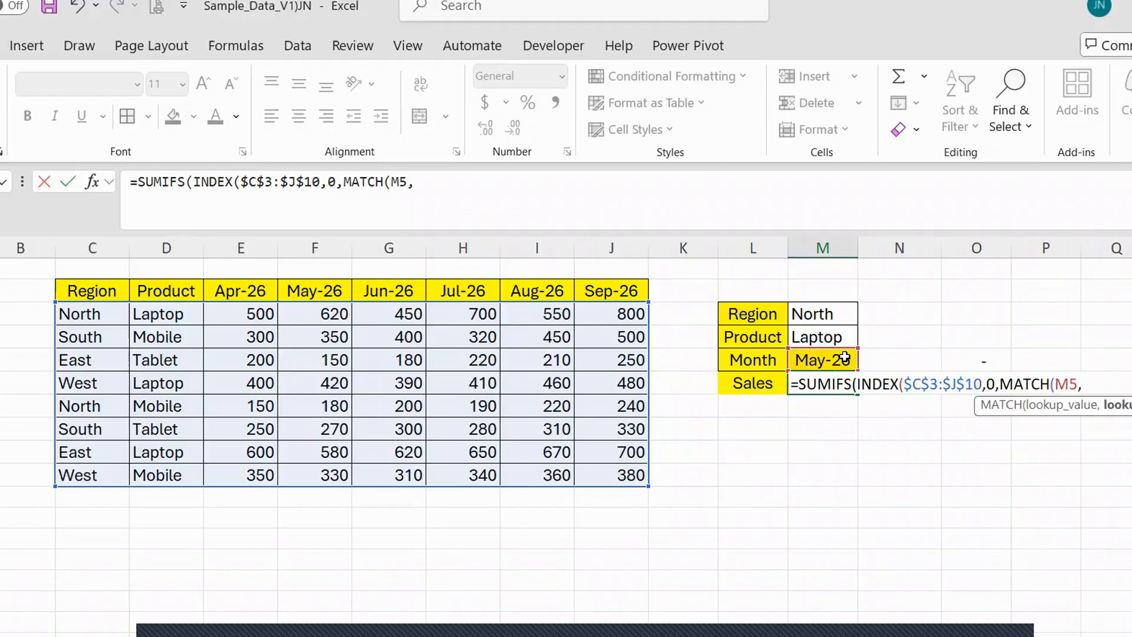
Use the absolute header range $C$2:$J$2 as the lookup array with match type 0, closing both MATCH and INDEX.
{"action": "left_click", "coordinate": [71, 290]}
{"action": "left_click", "coordinate": [616, 291], "text": "shift"}
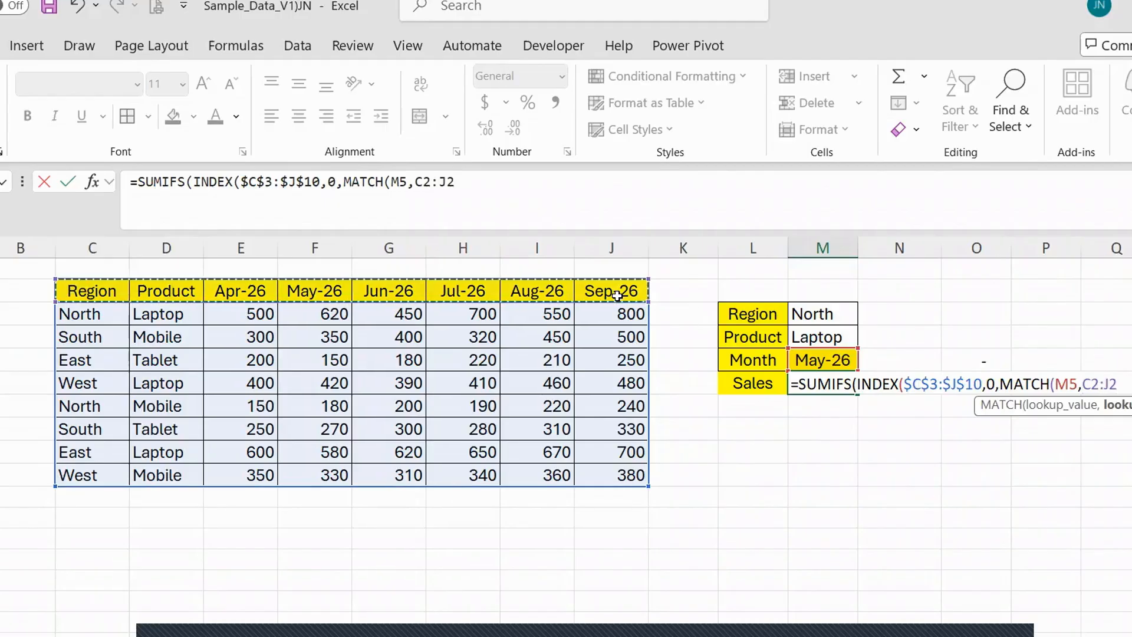
{"action": "key", "text": "F4"}
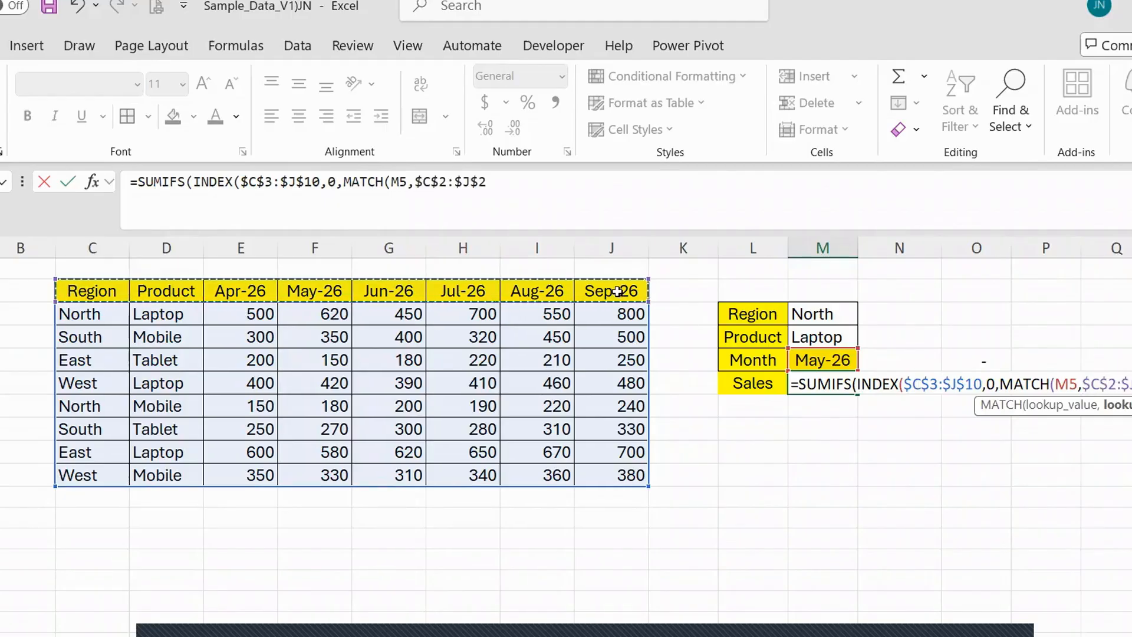
{"action": "type", "text": ","}
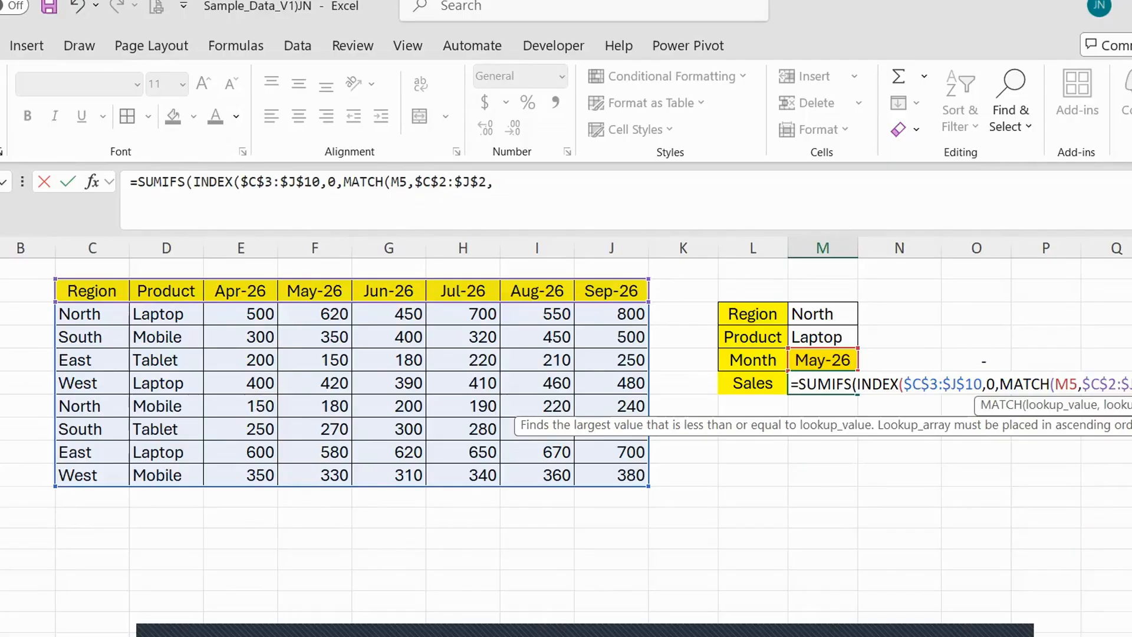
{"action": "type", "text": "0"}
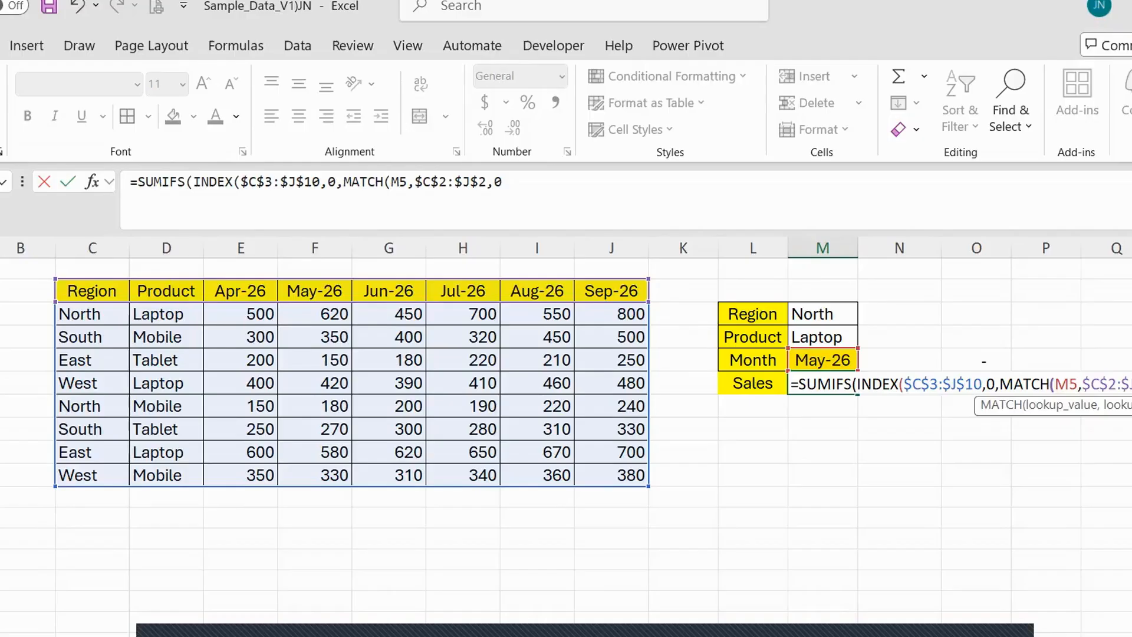
{"action": "type", "text": ")"}
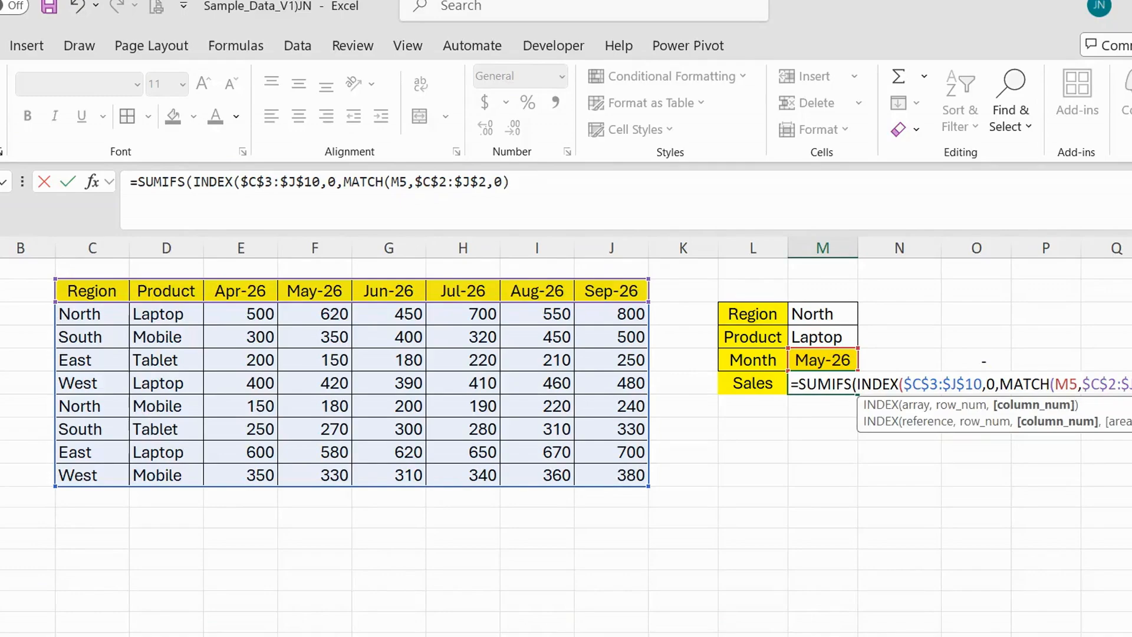
{"action": "type", "text": ")"}
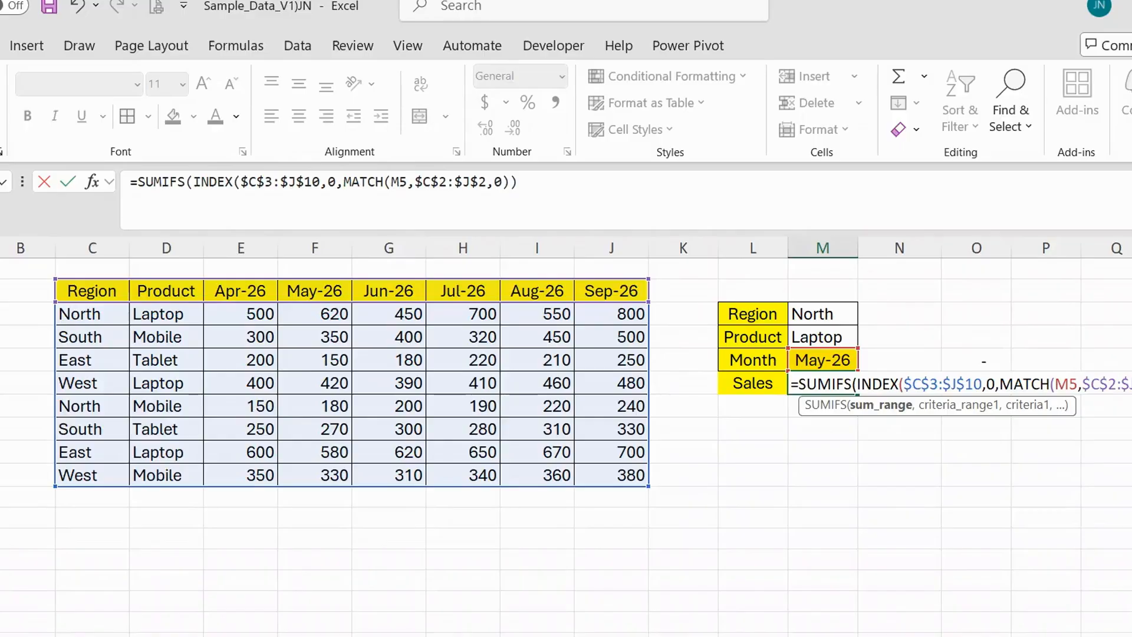
Add the first SUMIFS condition with criteria range $C$3:$C$10 and the region cell $M$3 as its criterion.
{"action": "type", "text": ","}
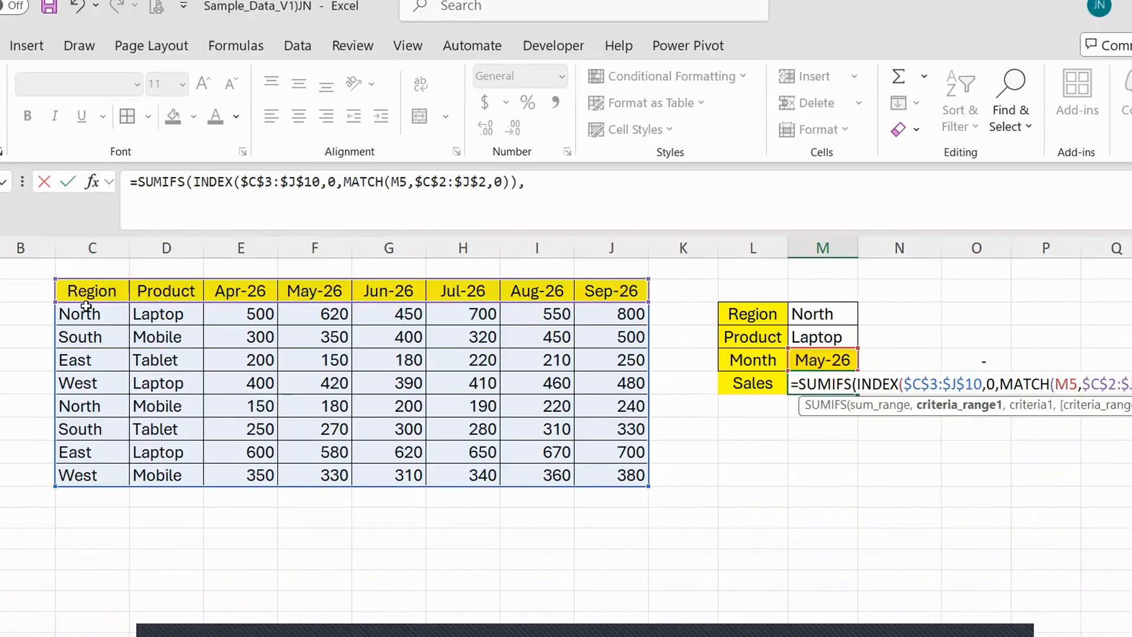
{"action": "left_click_drag", "start_coordinate": [85, 306], "coordinate": [74, 486]}
{"action": "key", "text": "F4"}
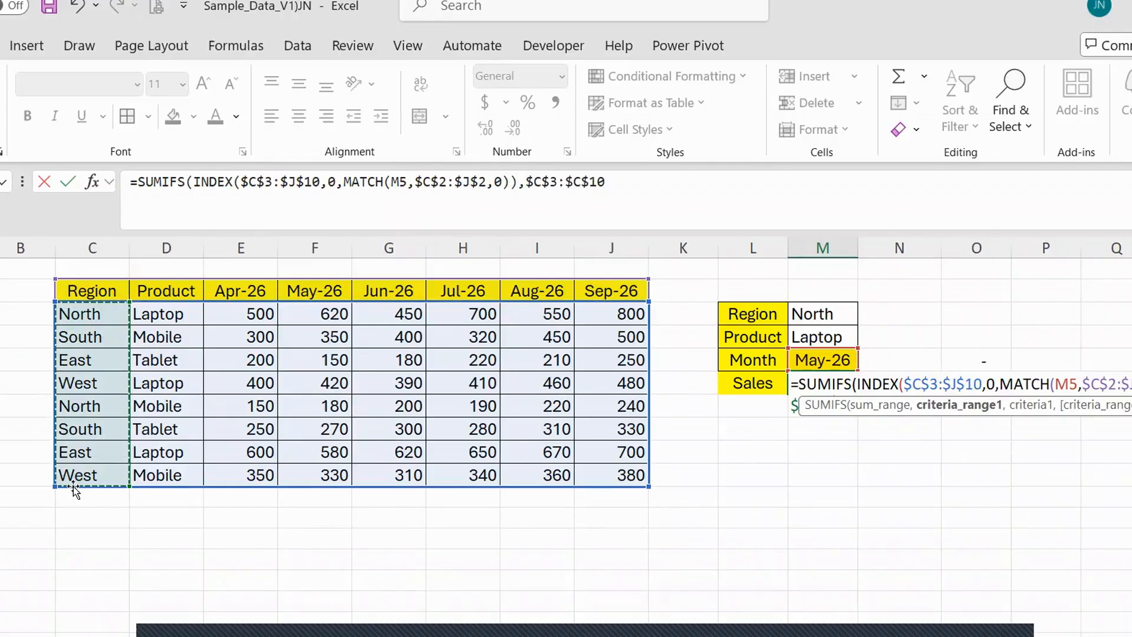
{"action": "type", "text": ","}
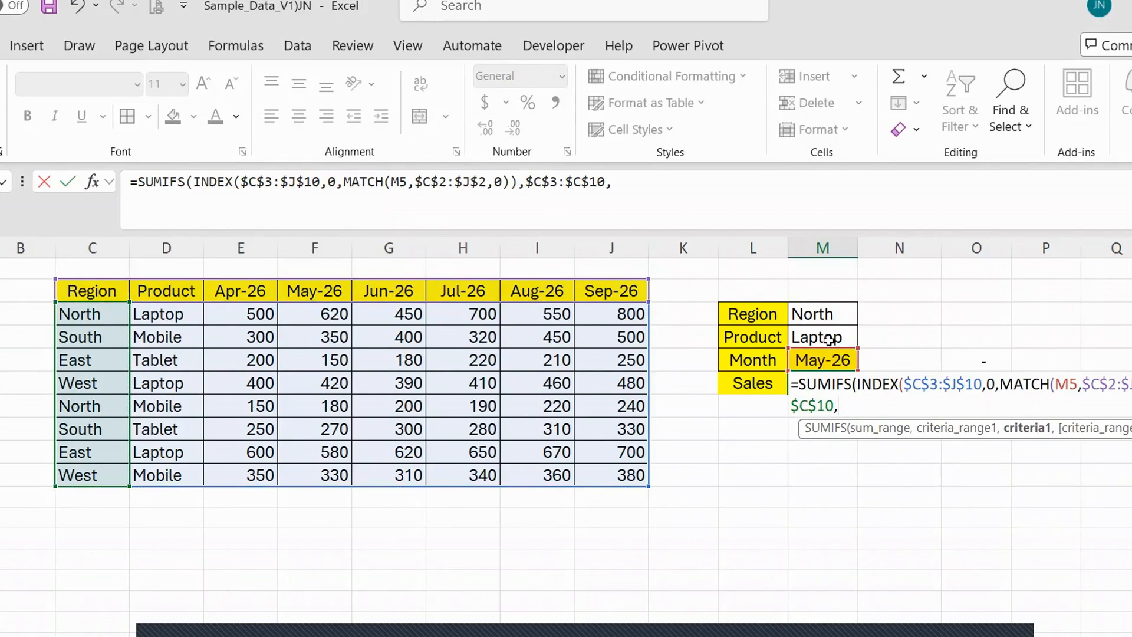
{"action": "left_click", "coordinate": [828, 313]}
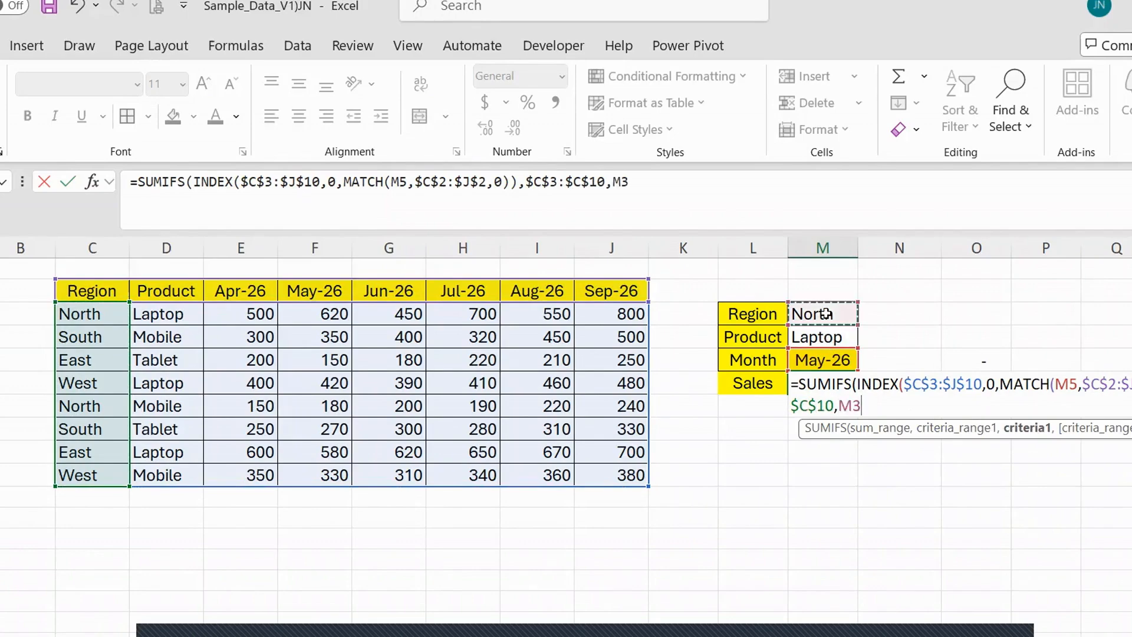
{"action": "key", "text": "F4"}
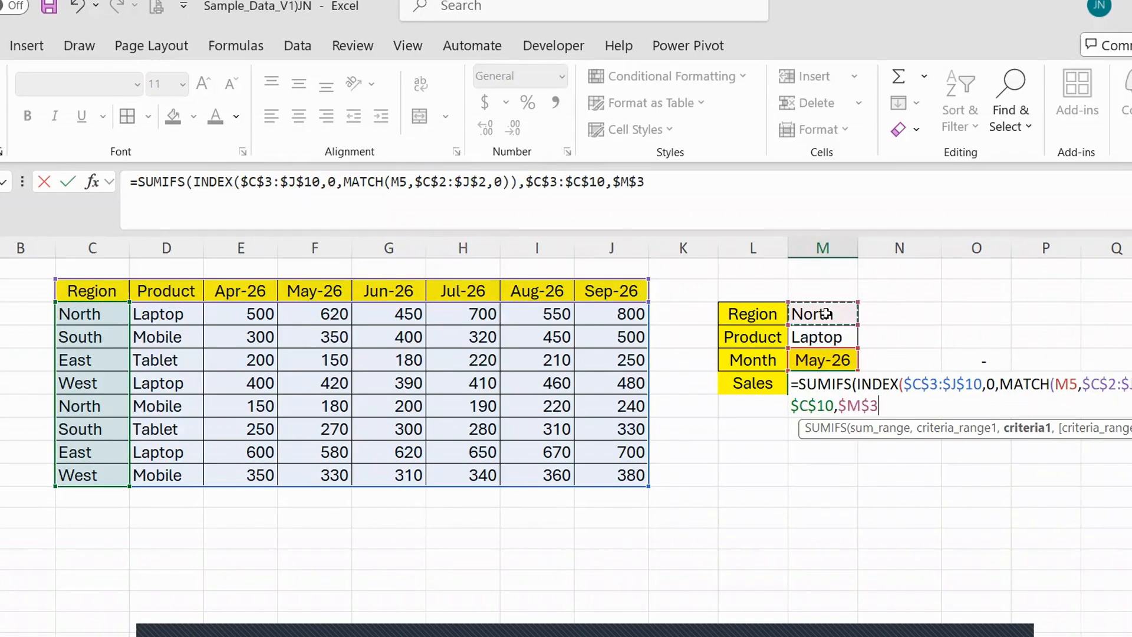
{"action": "type", "text": ","}
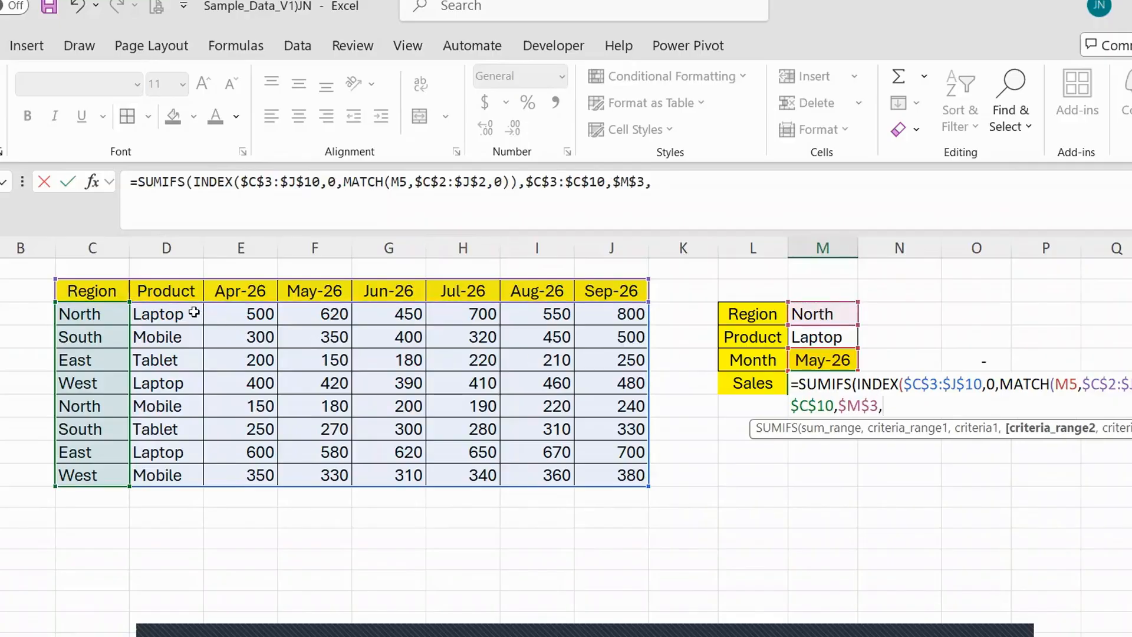
Add the second condition with criteria range $D$3:$D$10 and product cell M4, and complete the SUMIFS formula in M6.
{"action": "left_click_drag", "start_coordinate": [177, 316], "coordinate": [187, 465]}
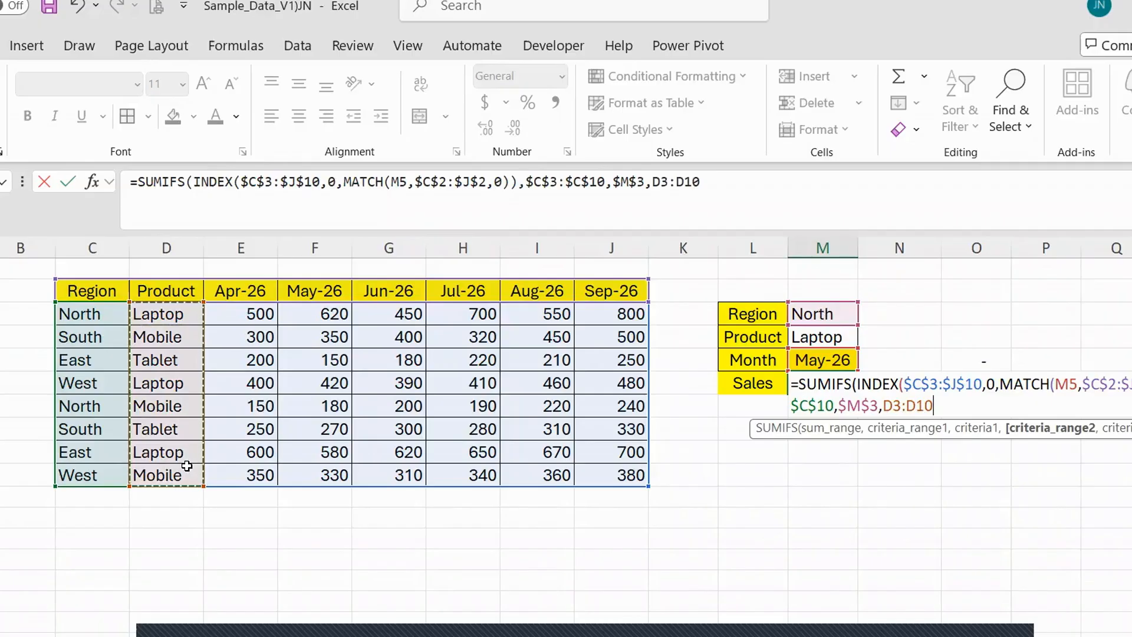
{"action": "key", "text": "F4"}
{"action": "type", "text": ","}
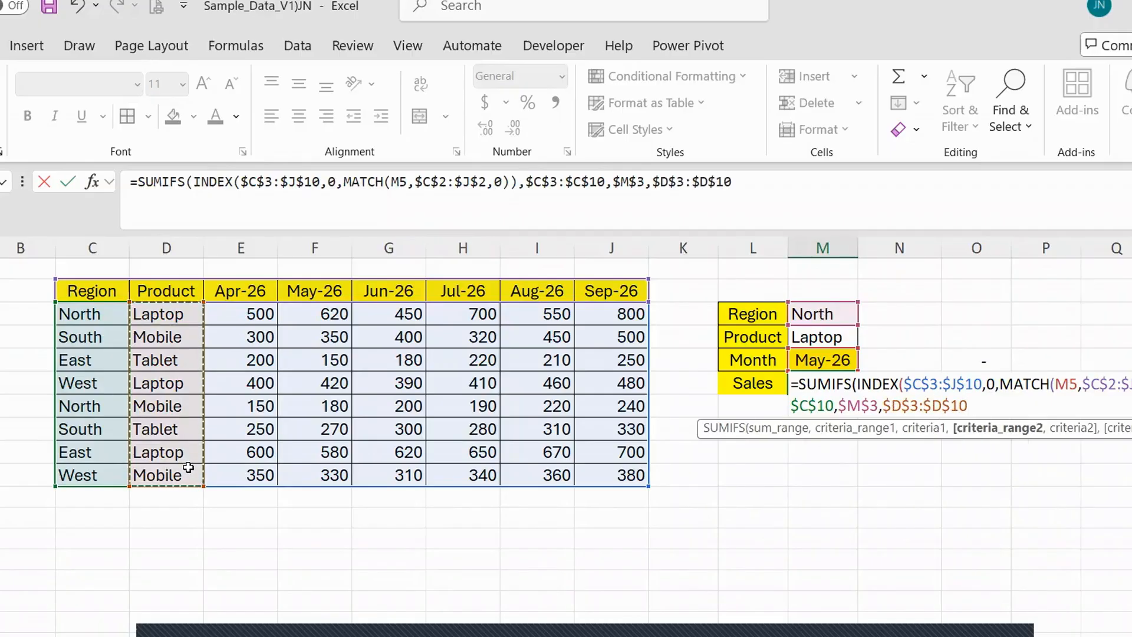
{"action": "left_click", "coordinate": [812, 339]}
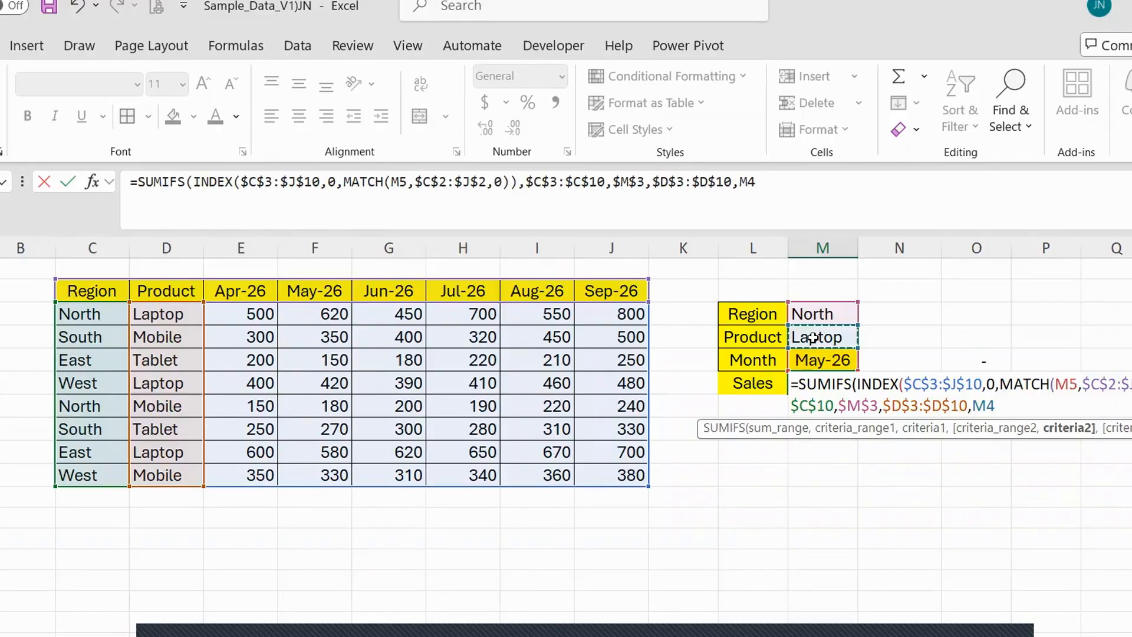
{"action": "type", "text": ")"}
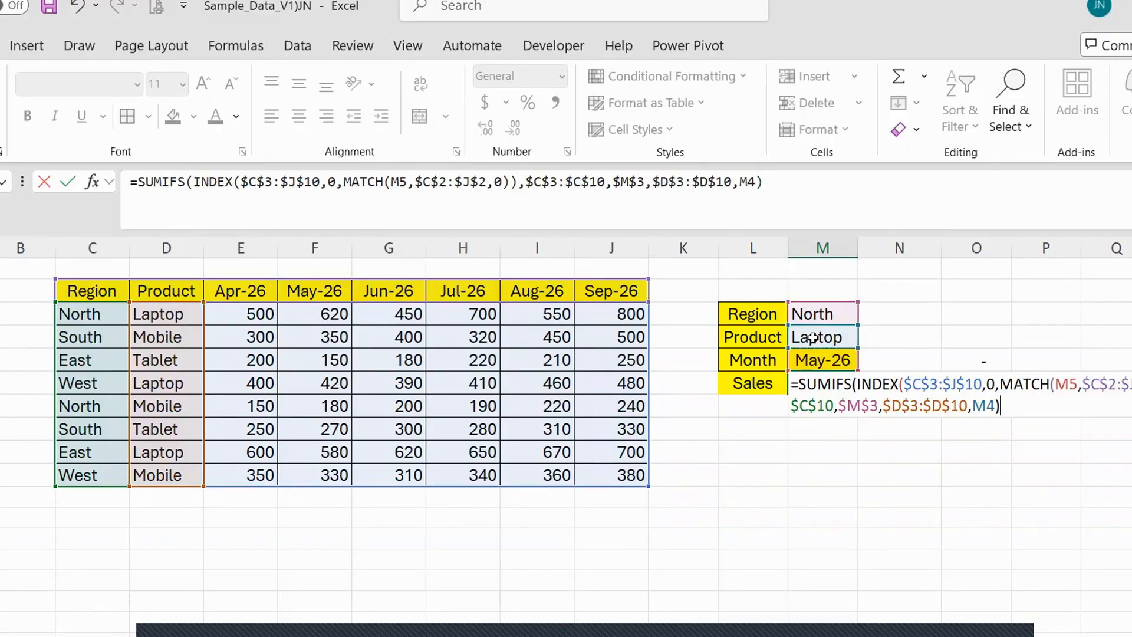
{"action": "key", "text": "Return"}
{"action": "key", "text": "Up"}
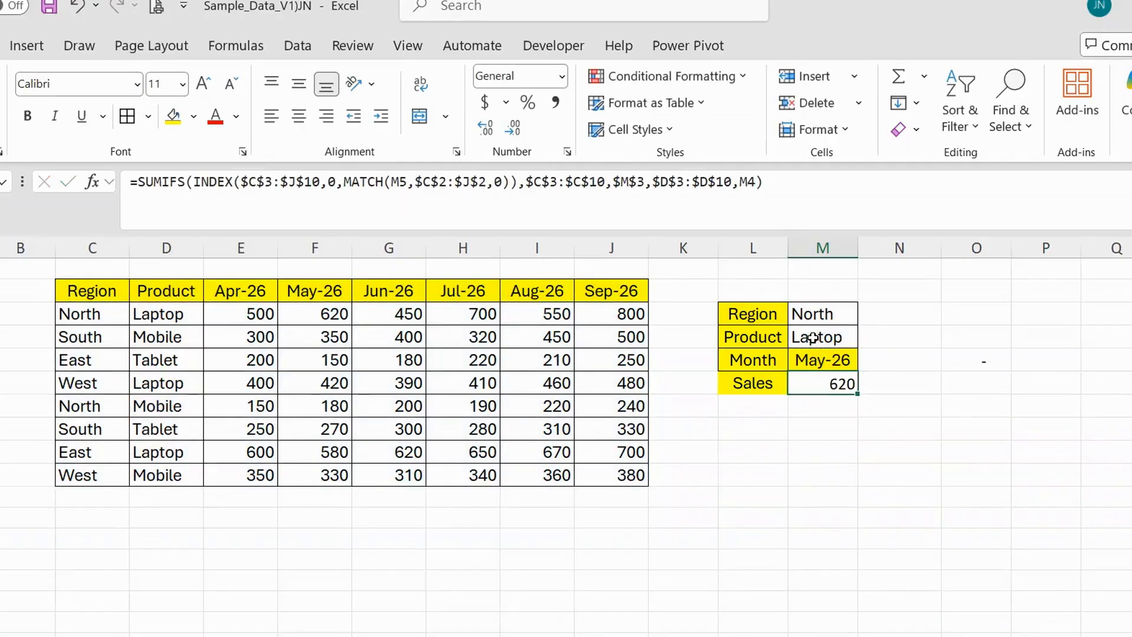
Make the sales result in M6 bold and centre it both horizontally and vertically in the cell.
{"action": "key", "text": "ctrl+b"}
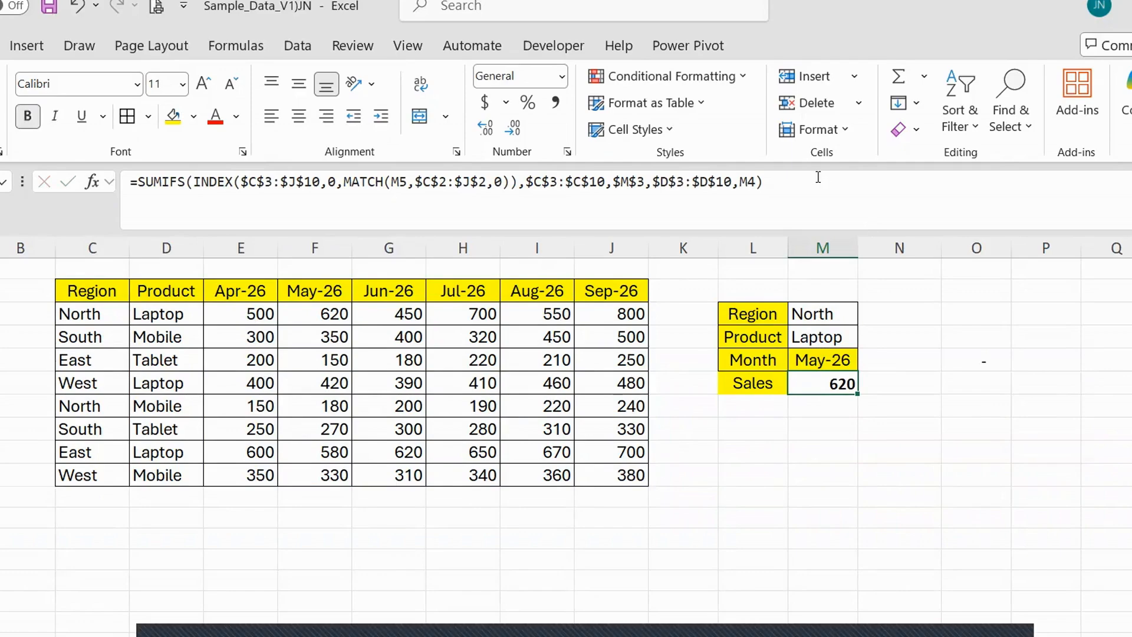
{"action": "left_click_drag", "start_coordinate": [763, 182], "coordinate": [247, 182]}
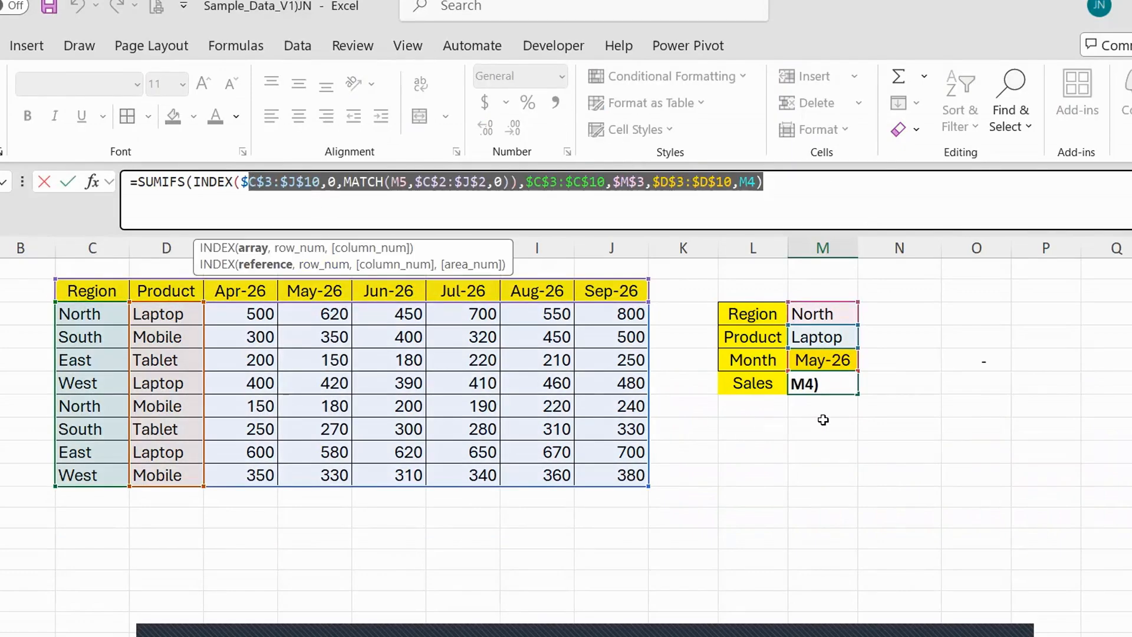
{"action": "key", "text": "Escape"}
{"action": "double_click", "coordinate": [833, 385]}
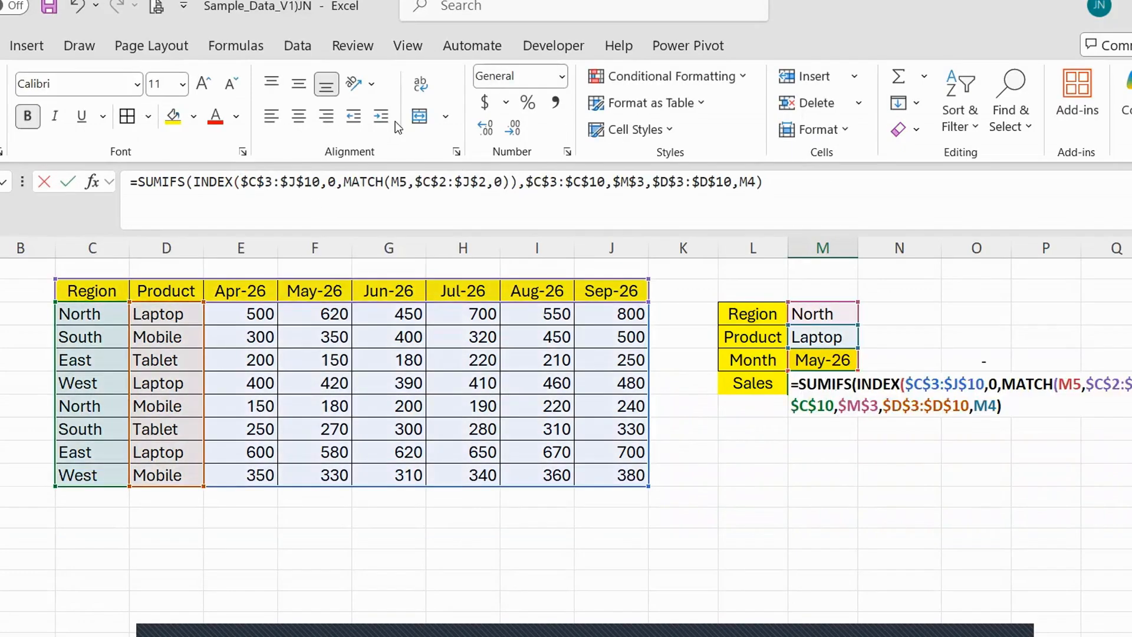
{"action": "key", "text": "Escape"}
{"action": "left_click", "coordinate": [306, 118]}
{"action": "left_click", "coordinate": [299, 84]}
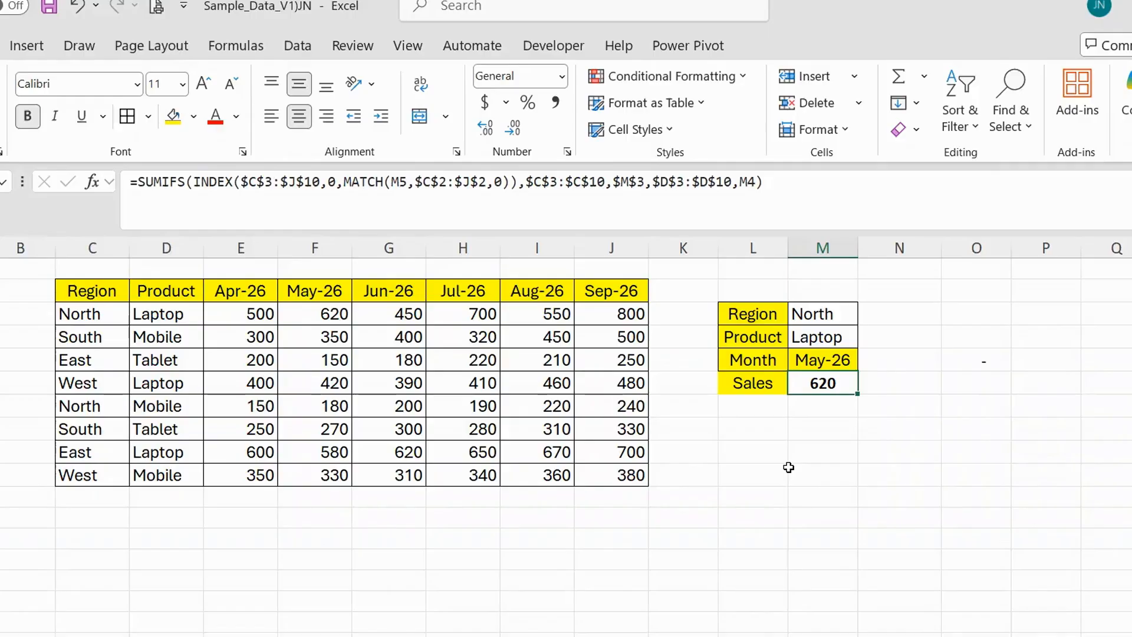
Copy the whole data table C2:J10 and paste it below, starting at cell C12.
{"action": "left_click", "coordinate": [302, 295]}
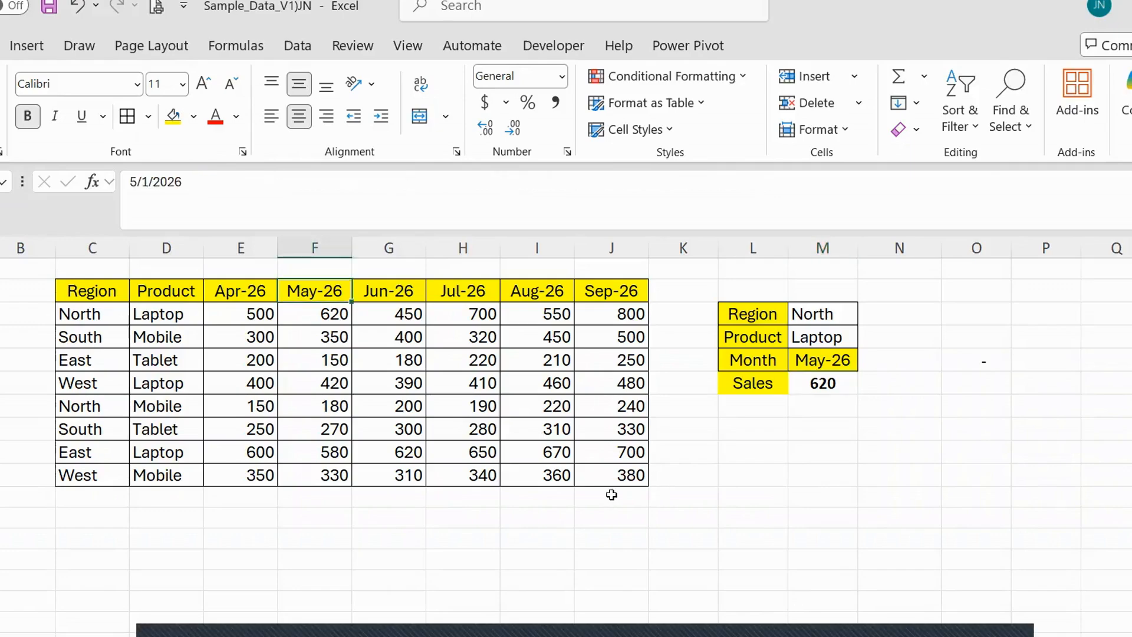
{"action": "left_click", "coordinate": [242, 426]}
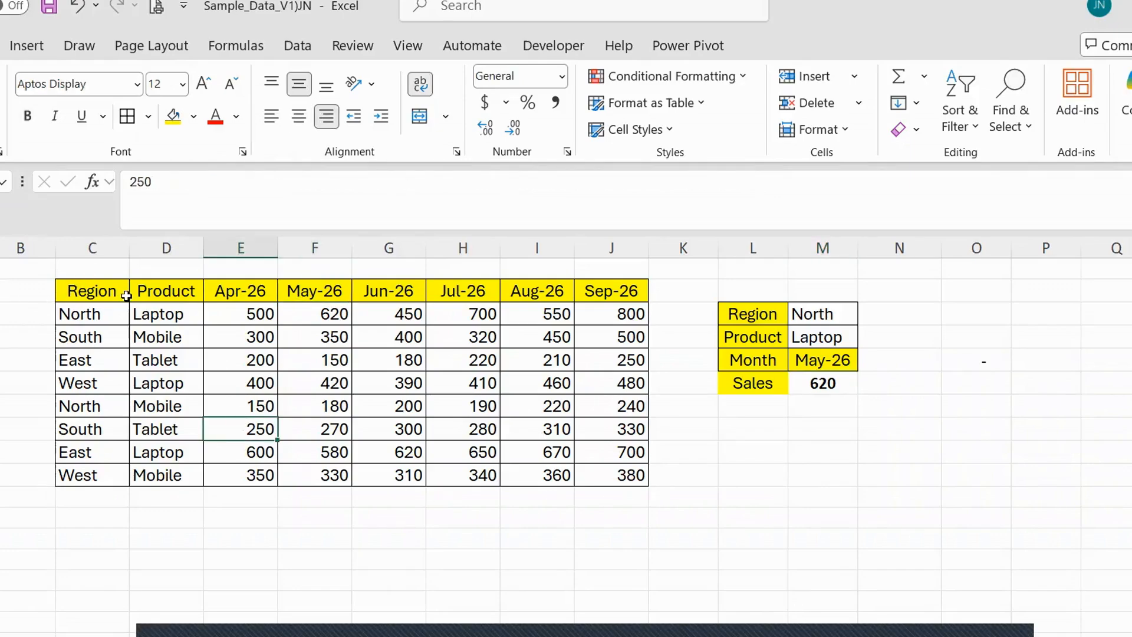
{"action": "left_click", "coordinate": [104, 297]}
{"action": "left_click_drag", "start_coordinate": [104, 296], "coordinate": [603, 472]}
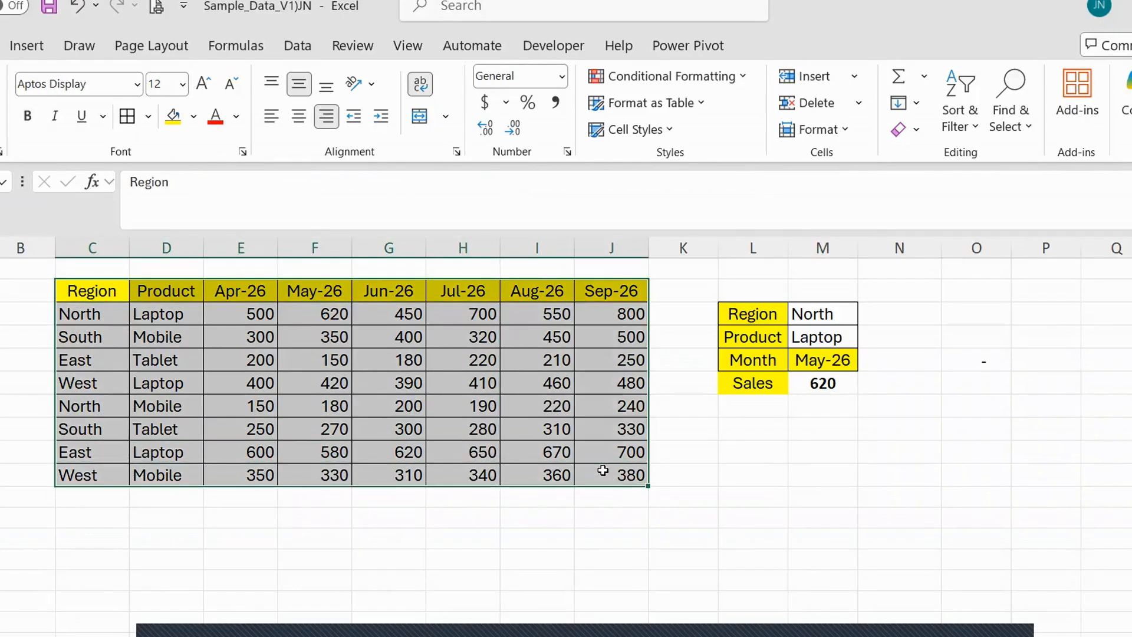
{"action": "key", "text": "ctrl+c"}
{"action": "left_click", "coordinate": [101, 521]}
{"action": "key", "text": "ctrl+v"}
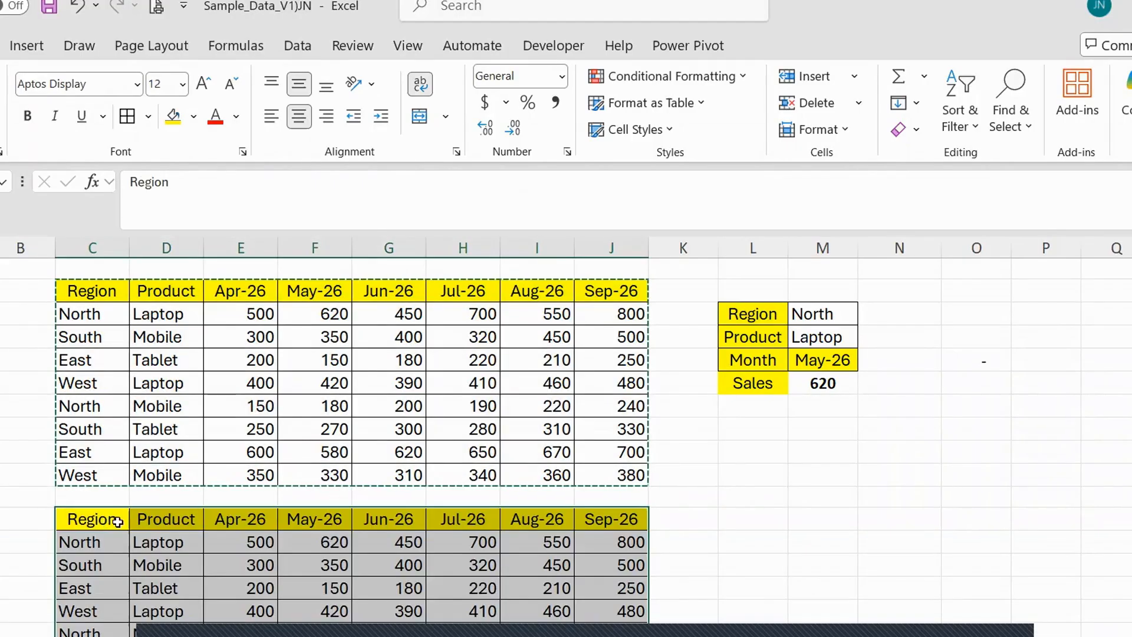
In the copied table, enter 12 in E13, 3 in E14 and 24 in F13.
{"action": "left_click", "coordinate": [172, 521]}
{"action": "left_click", "coordinate": [258, 538]}
{"action": "scroll", "coordinate": [295, 540], "scroll_direction": "down", "scroll_amount": 2}
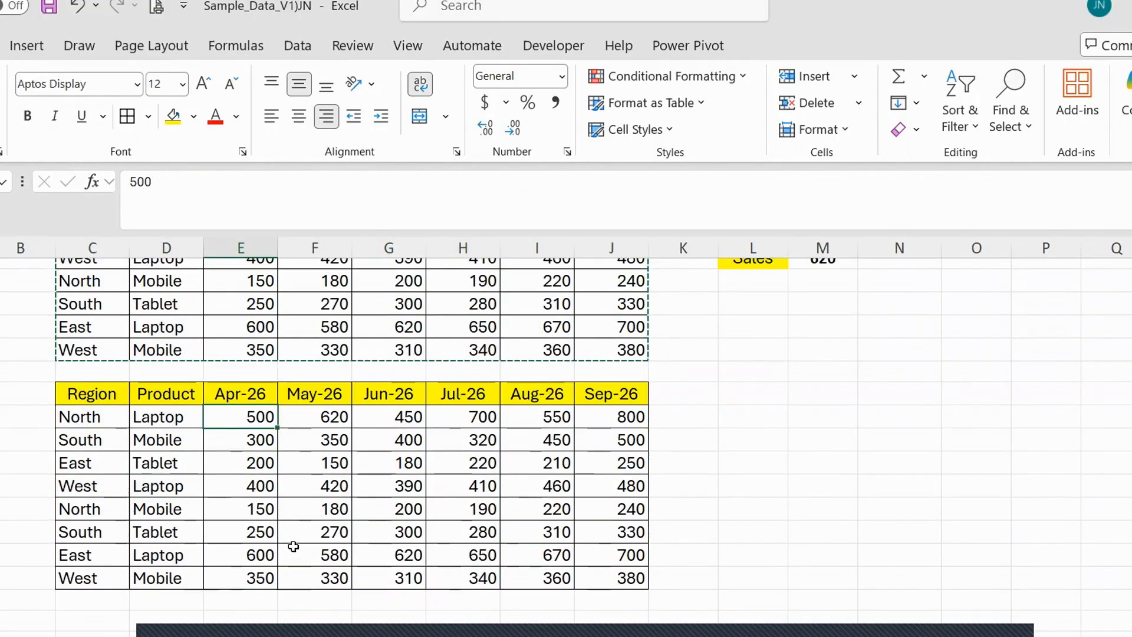
{"action": "type", "text": "12"}
{"action": "key", "text": "Return"}
{"action": "type", "text": "3"}
{"action": "key", "text": "Up"}
{"action": "key", "text": "Right"}
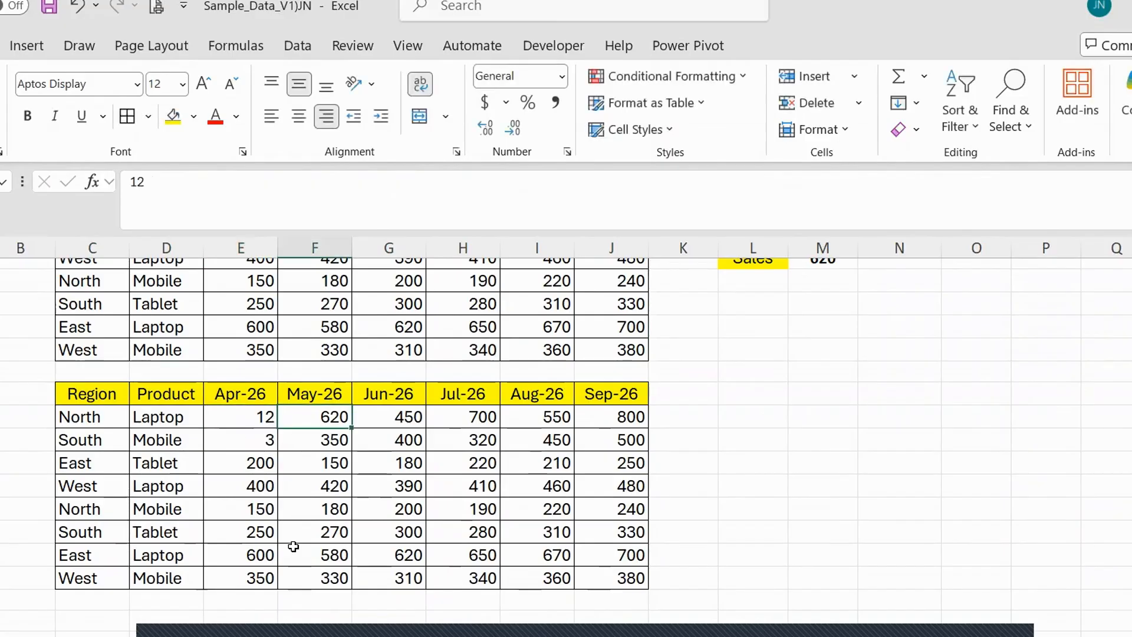
{"action": "type", "text": "24"}
{"action": "key", "text": "Right"}
Enter 24 for Jun-26 and 35 for Jul-26 in the North Laptop row of the copied table.
{"action": "type", "text": "24"}
{"action": "key", "text": "Right"}
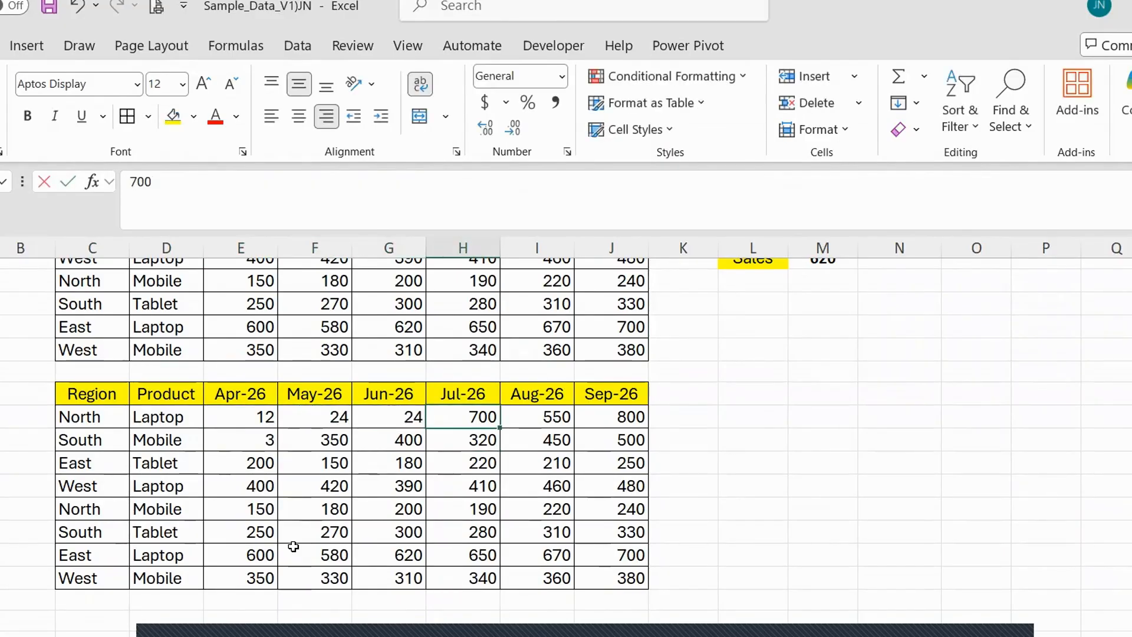
{"action": "type", "text": "35"}
{"action": "key", "text": "Return"}
Fill the copied table's first data row with the series 12, 24, 36, 48, 60, 72 and copy it down through row 20.
{"action": "left_click_drag", "start_coordinate": [262, 420], "coordinate": [631, 589]}
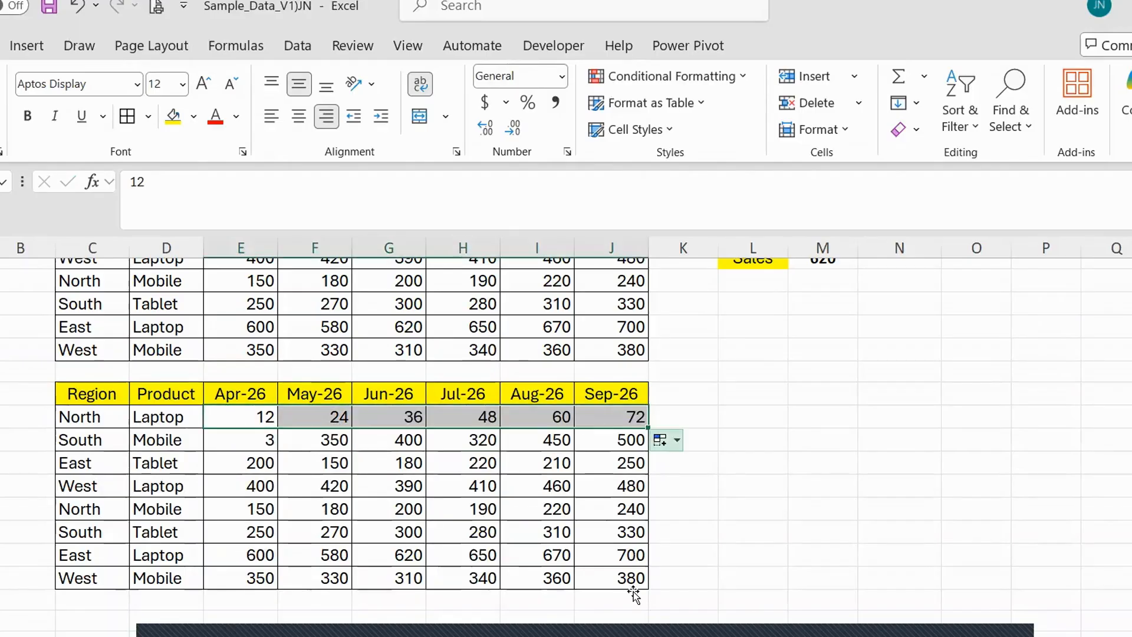
{"action": "left_click", "coordinate": [407, 486]}
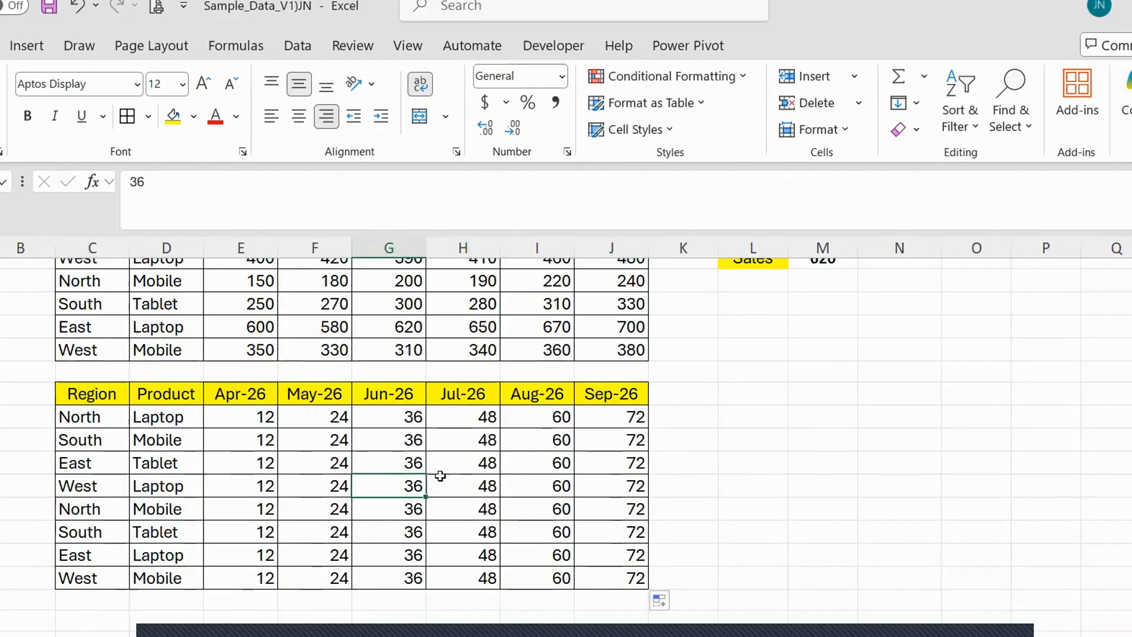
{"action": "scroll", "coordinate": [440, 476], "scroll_direction": "up", "scroll_amount": 2}
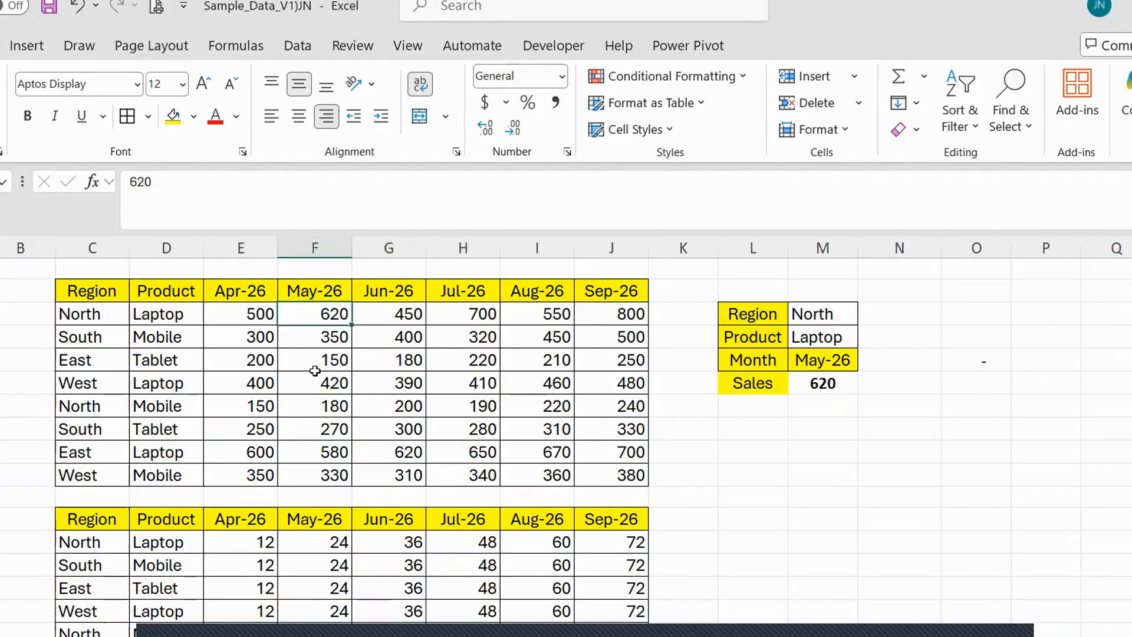
Try the product formula =E13*E3 in cell L13, and clear the cell again.
{"action": "left_click", "coordinate": [755, 527]}
{"action": "left_click", "coordinate": [747, 546]}
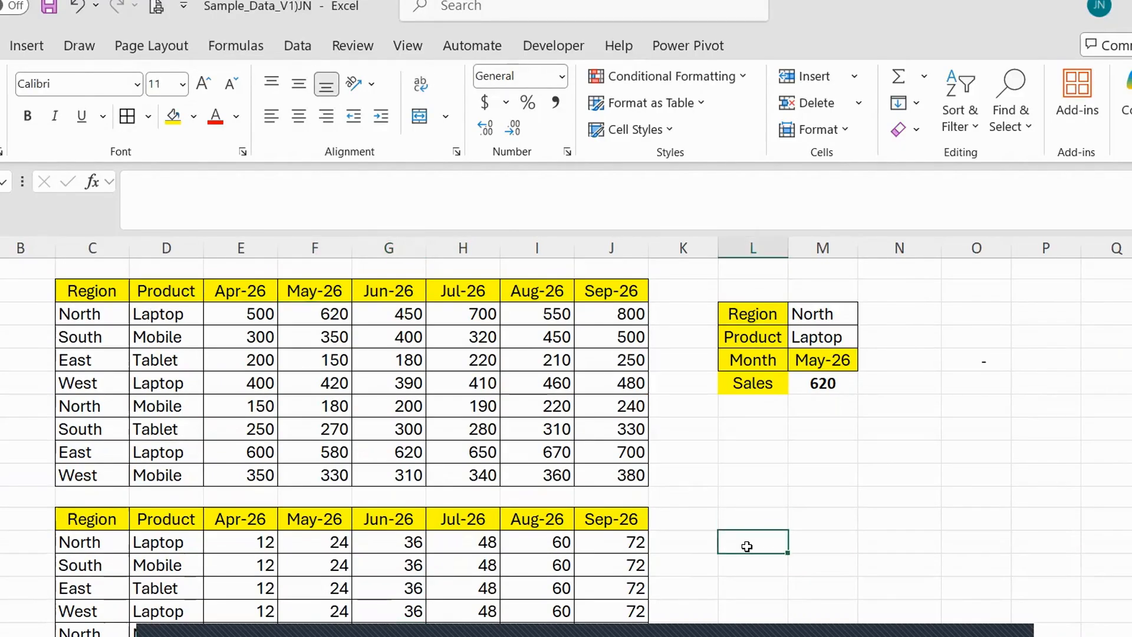
{"action": "type", "text": "="}
{"action": "key", "text": "Left"}
{"action": "key", "text": "Left"}
{"action": "key", "text": "Left"}
{"action": "key", "text": "Left"}
{"action": "key", "text": "Left"}
{"action": "key", "text": "Left"}
{"action": "key", "text": "Left"}
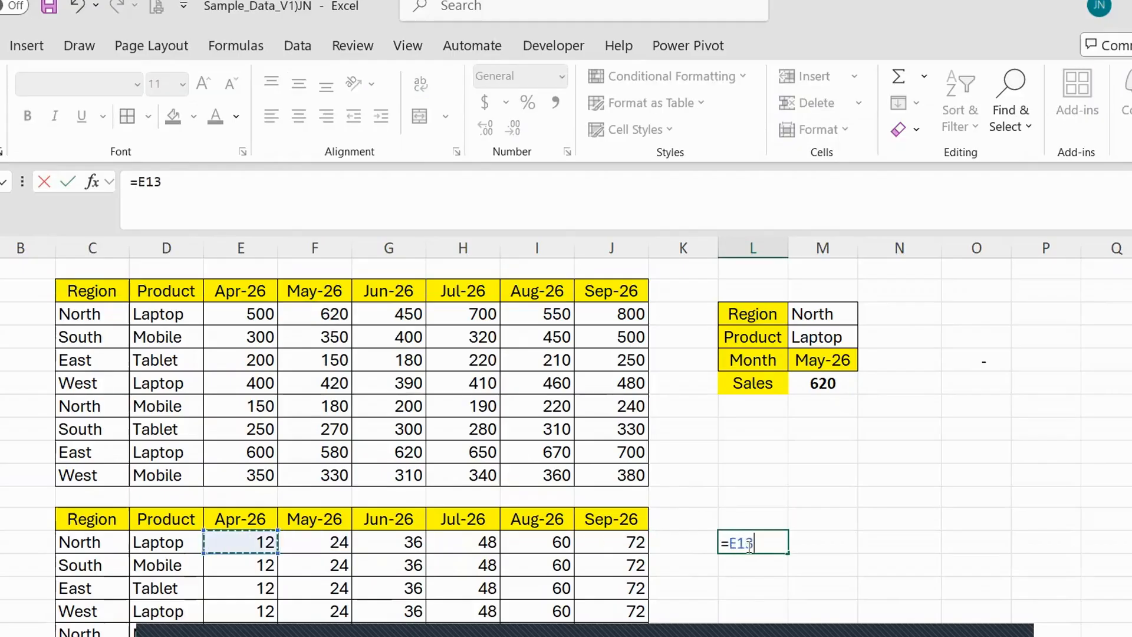
{"action": "type", "text": "*"}
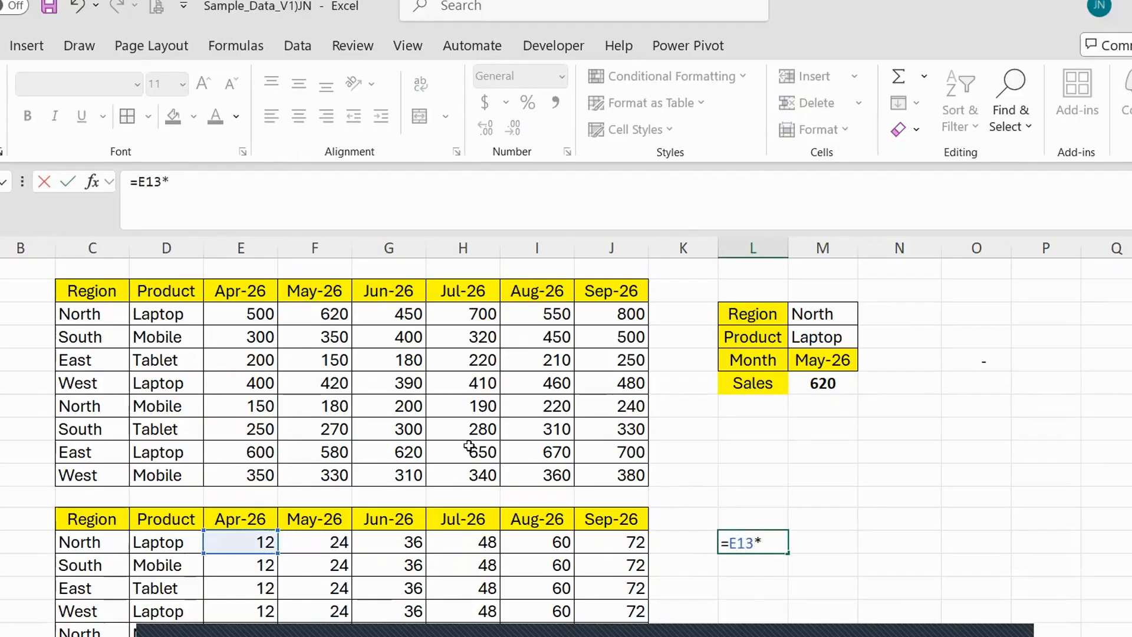
{"action": "left_click", "coordinate": [243, 321]}
{"action": "key", "text": "ctrl+Return"}
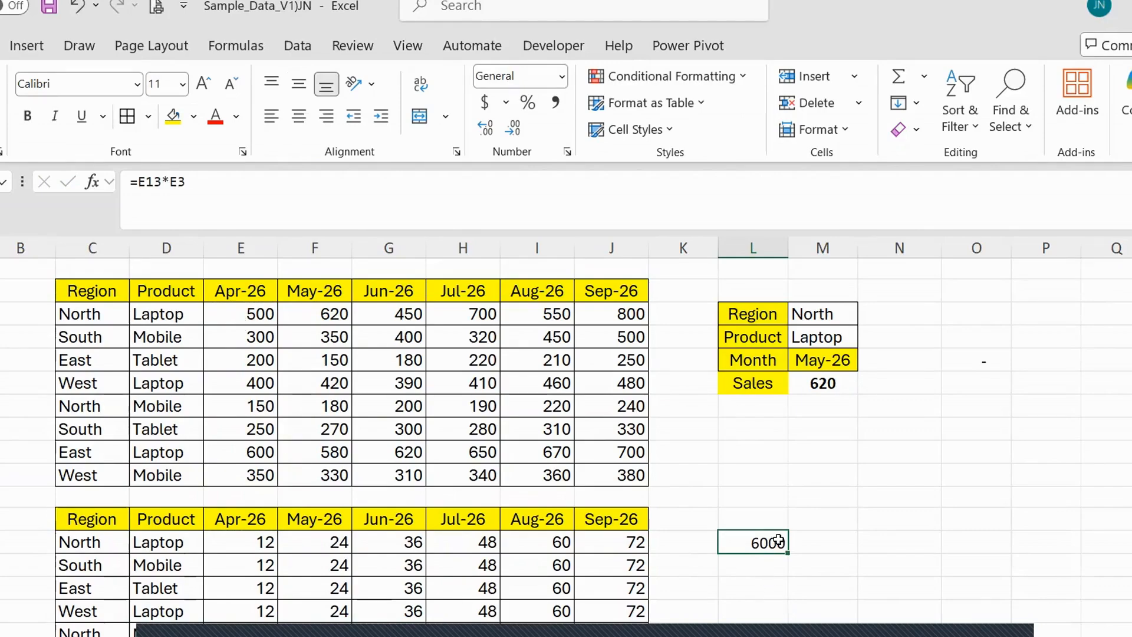
{"action": "key", "text": "Delete"}
Copy the second data table C12:J20 and paste it beside the original, starting at cell L12.
{"action": "left_click", "coordinate": [121, 519]}
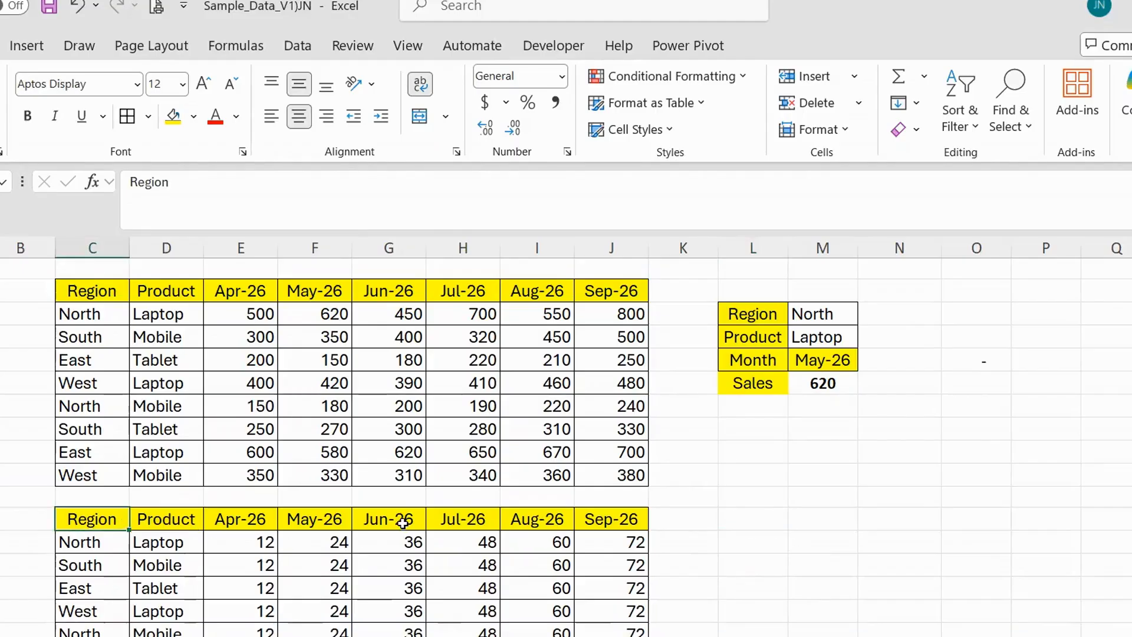
{"action": "scroll", "coordinate": [472, 524], "scroll_direction": "down", "scroll_amount": 3}
{"action": "key", "text": "ctrl+a"}
{"action": "key", "text": "ctrl+c"}
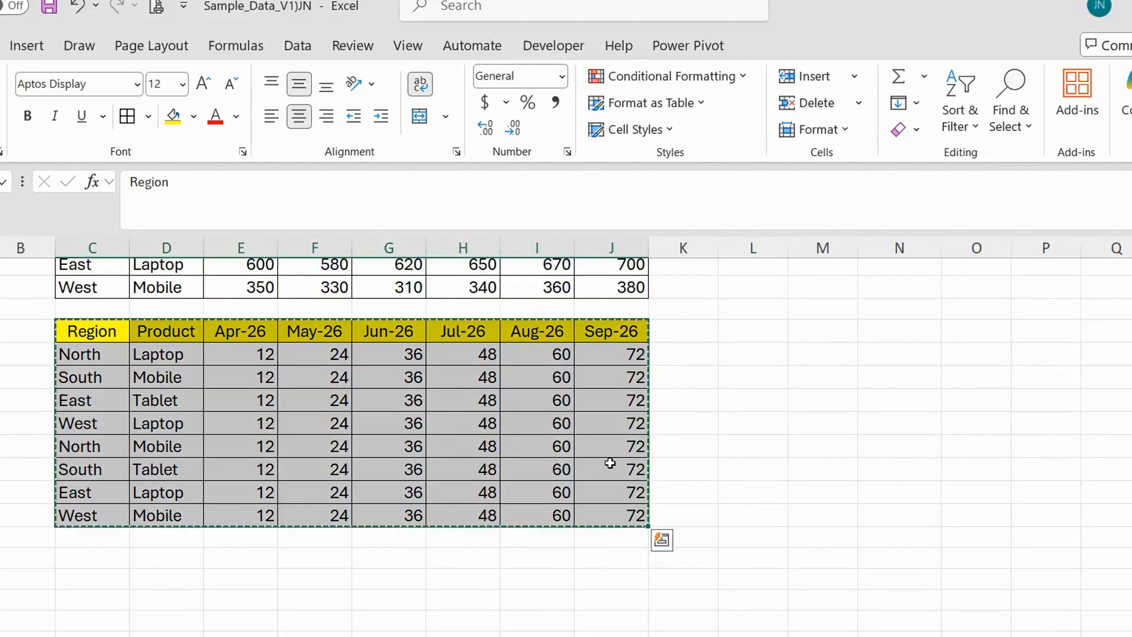
{"action": "scroll", "coordinate": [714, 381], "scroll_direction": "up", "scroll_amount": 3}
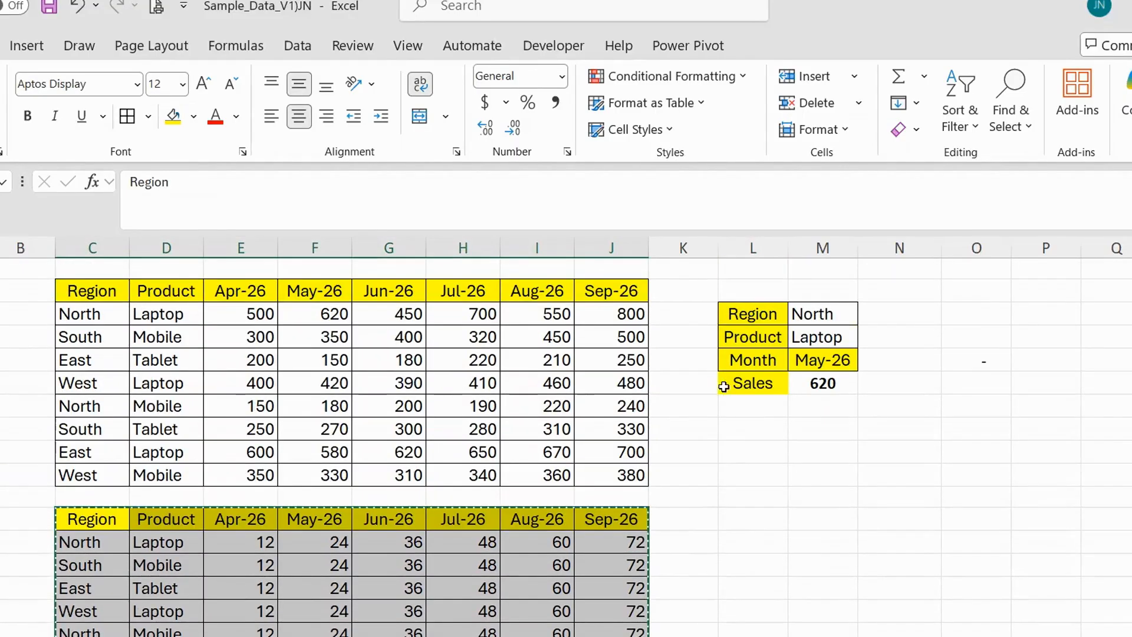
{"action": "left_click", "coordinate": [753, 429]}
{"action": "left_click", "coordinate": [754, 497]}
{"action": "left_click", "coordinate": [751, 515]}
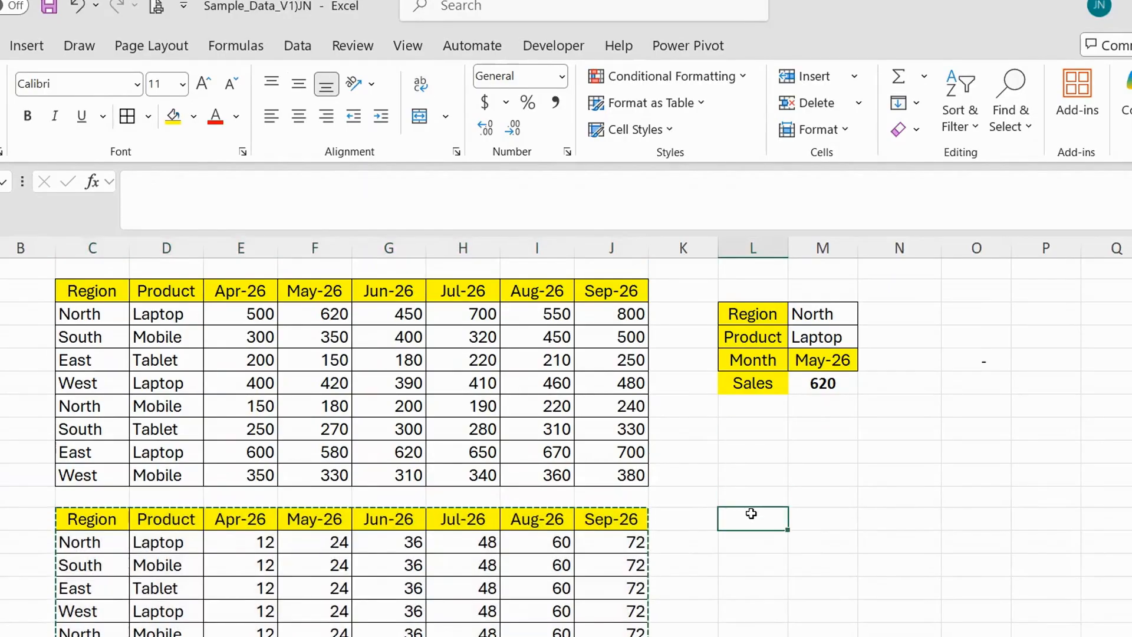
{"action": "key", "text": "ctrl+v"}
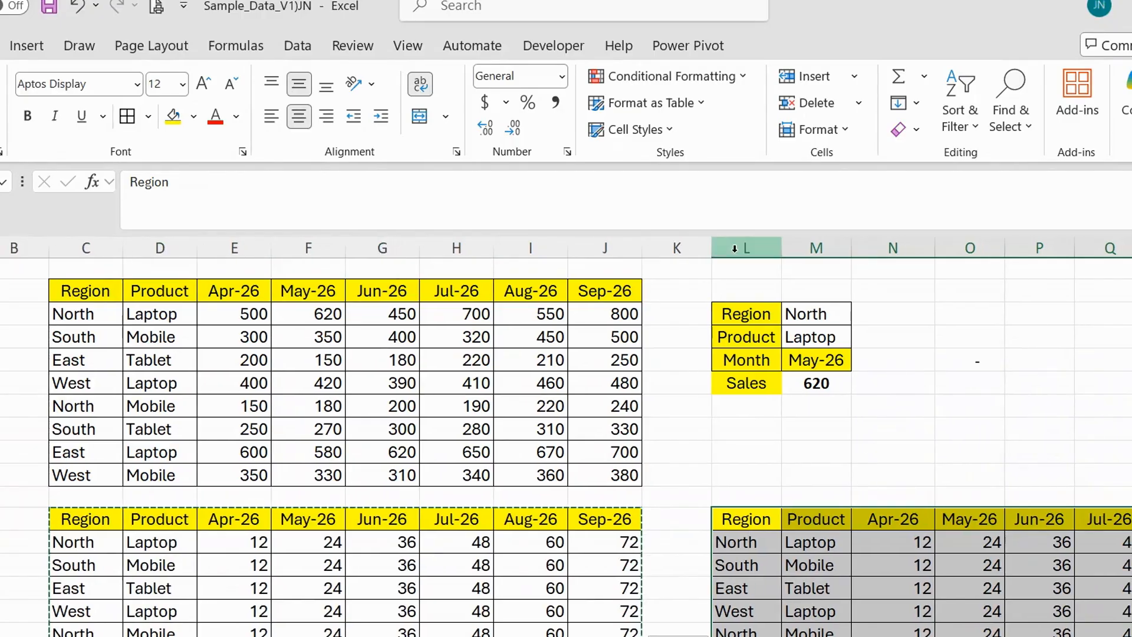
Narrow the empty spacer columns K and B.
{"action": "left_click_drag", "start_coordinate": [712, 248], "coordinate": [679, 248]}
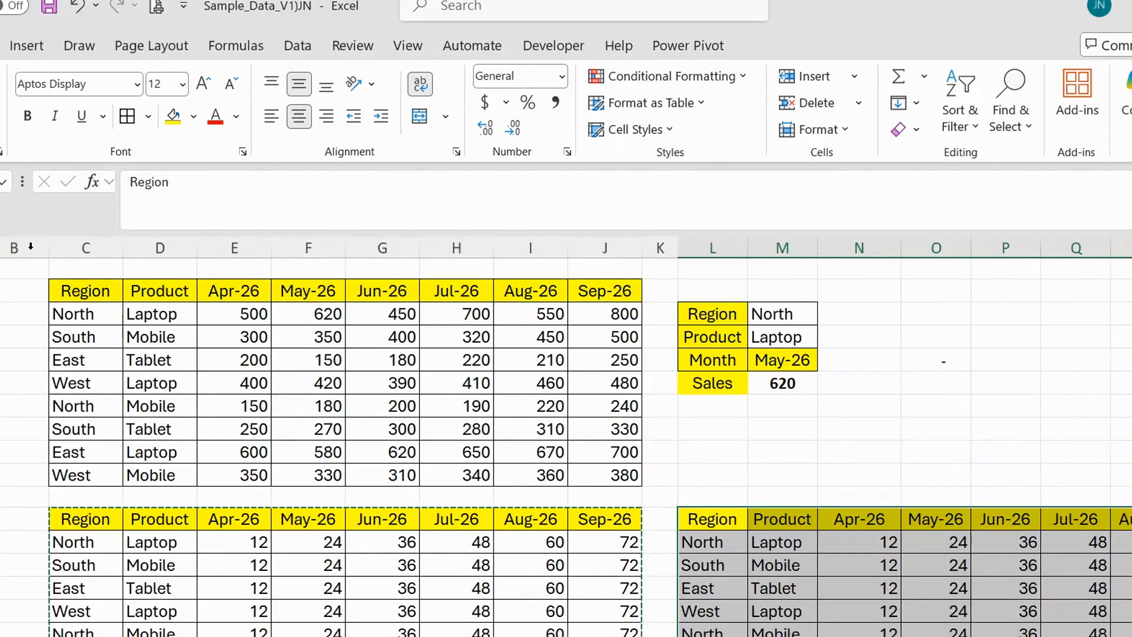
{"action": "left_click_drag", "start_coordinate": [49, 247], "coordinate": [0, 246]}
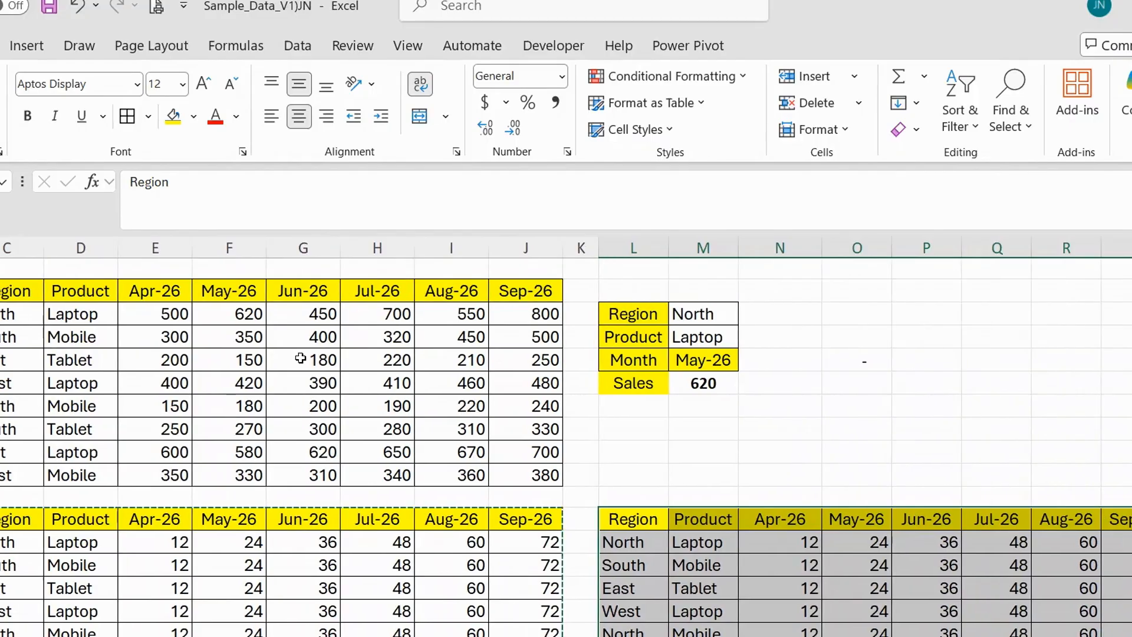
{"action": "scroll", "coordinate": [368, 381], "scroll_direction": "down", "scroll_amount": 1}
{"action": "scroll", "coordinate": [368, 381], "scroll_direction": "up", "scroll_amount": 1}
{"action": "scroll", "coordinate": [387, 422], "scroll_direction": "down", "scroll_amount": 1}
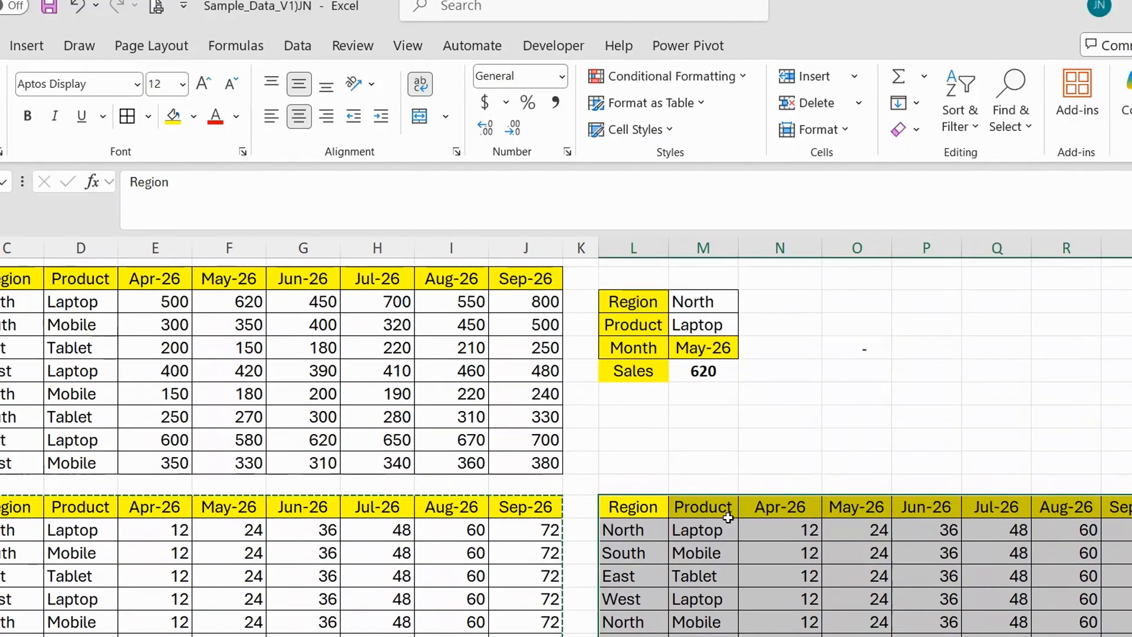
Clear all the monthly values in the pasted table from N13 onward, keeping its headers, regions and products.
{"action": "left_click", "coordinate": [780, 529]}
{"action": "scroll", "coordinate": [780, 528], "scroll_direction": "down", "scroll_amount": 2}
{"action": "key", "text": "ctrl+shift+Right"}
{"action": "key", "text": "ctrl+shift+Down"}
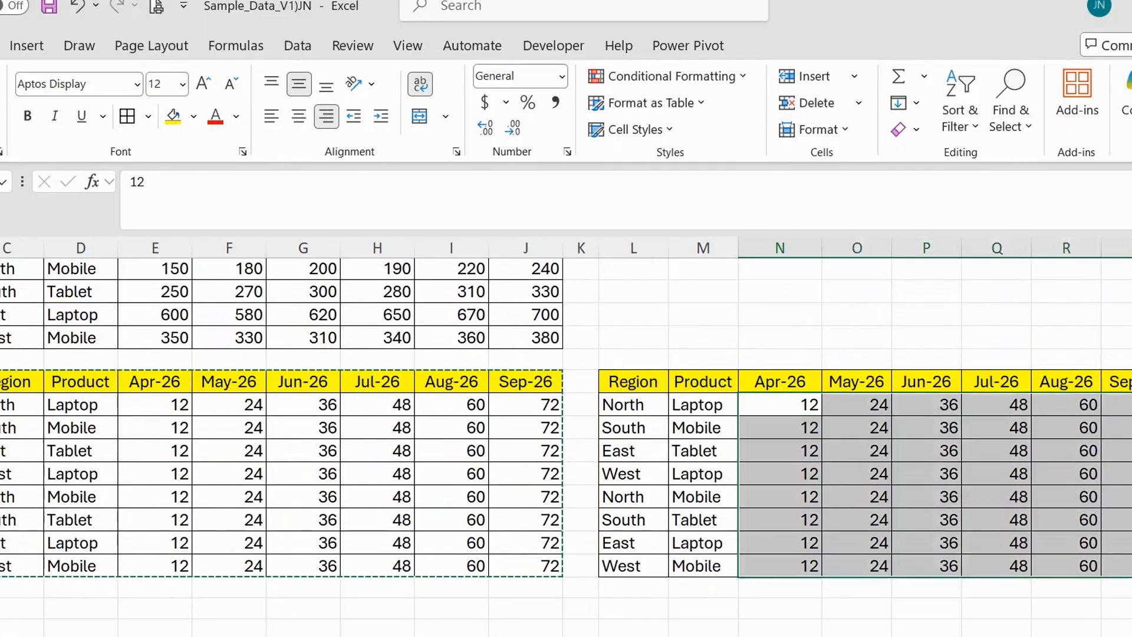
{"action": "key", "text": "Delete"}
{"action": "key", "text": "Up"}
{"action": "key", "text": "Up"}
{"action": "key", "text": "Up"}
{"action": "key", "text": "Up"}
{"action": "scroll", "coordinate": [1087, 597], "scroll_direction": "up", "scroll_amount": 2}
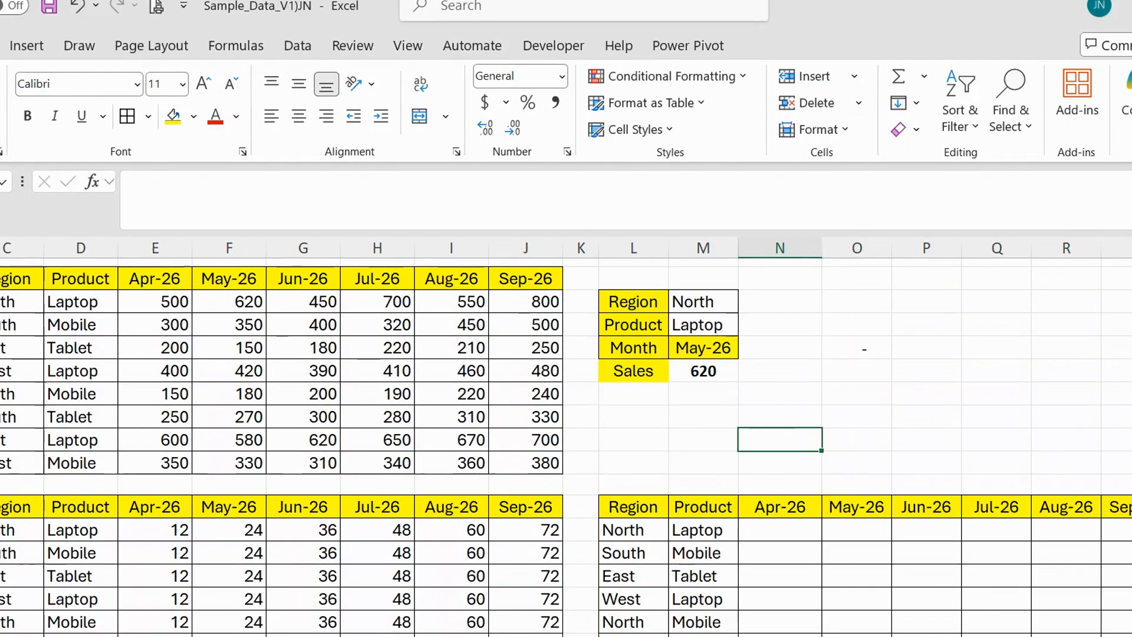
Start a SUMIFS formula in N13 whose sum range is INDEX over C3:J10 with row number 0.
{"action": "left_click", "coordinate": [781, 530]}
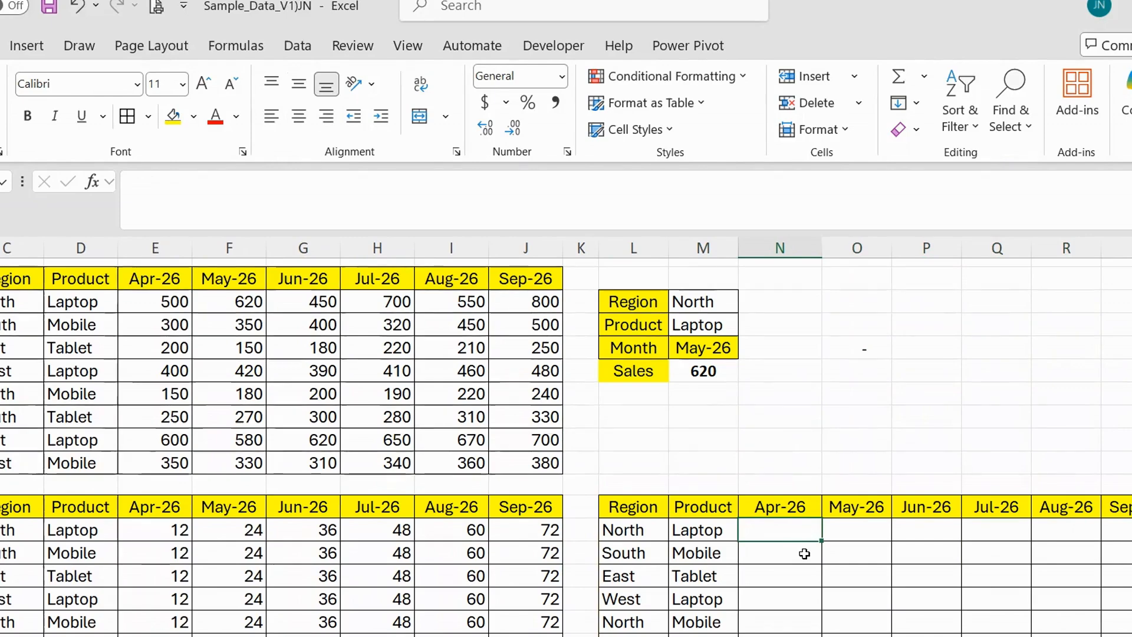
{"action": "type", "text": "="}
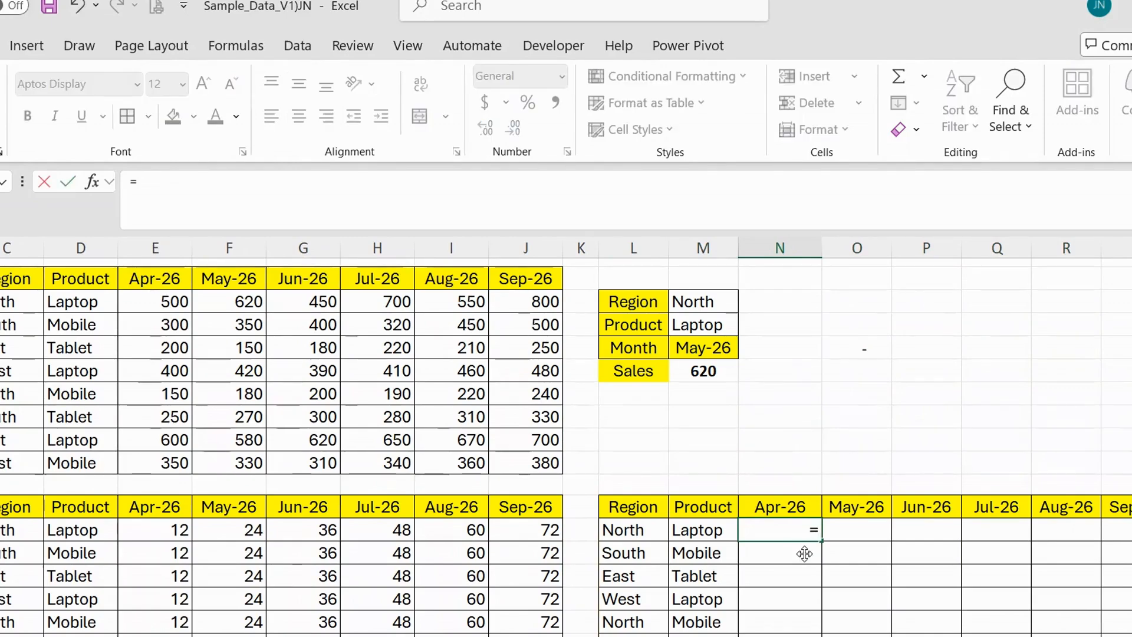
{"action": "type", "text": "SUMIFS("}
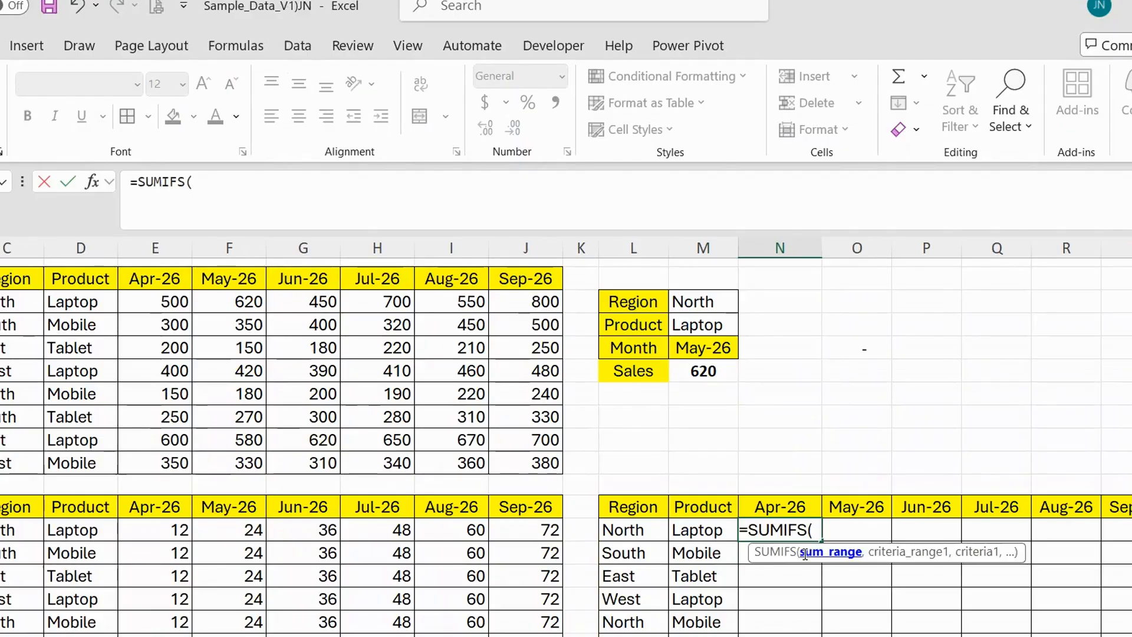
{"action": "type", "text": "INDEX("}
{"action": "left_click_drag", "start_coordinate": [26, 307], "coordinate": [524, 464]}
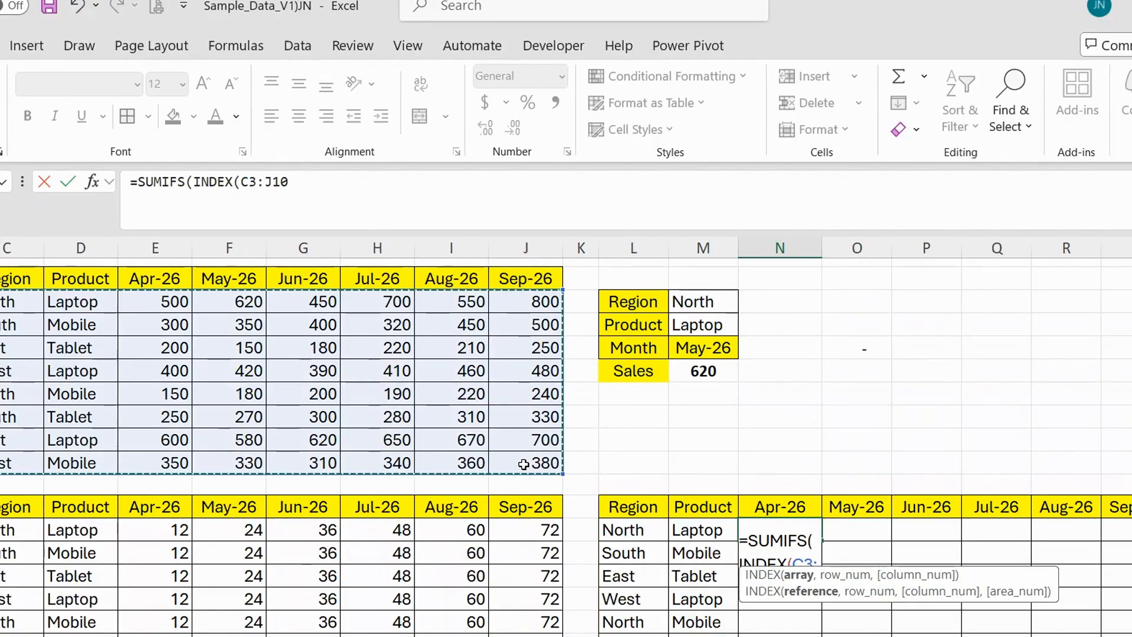
{"action": "type", "text": ","}
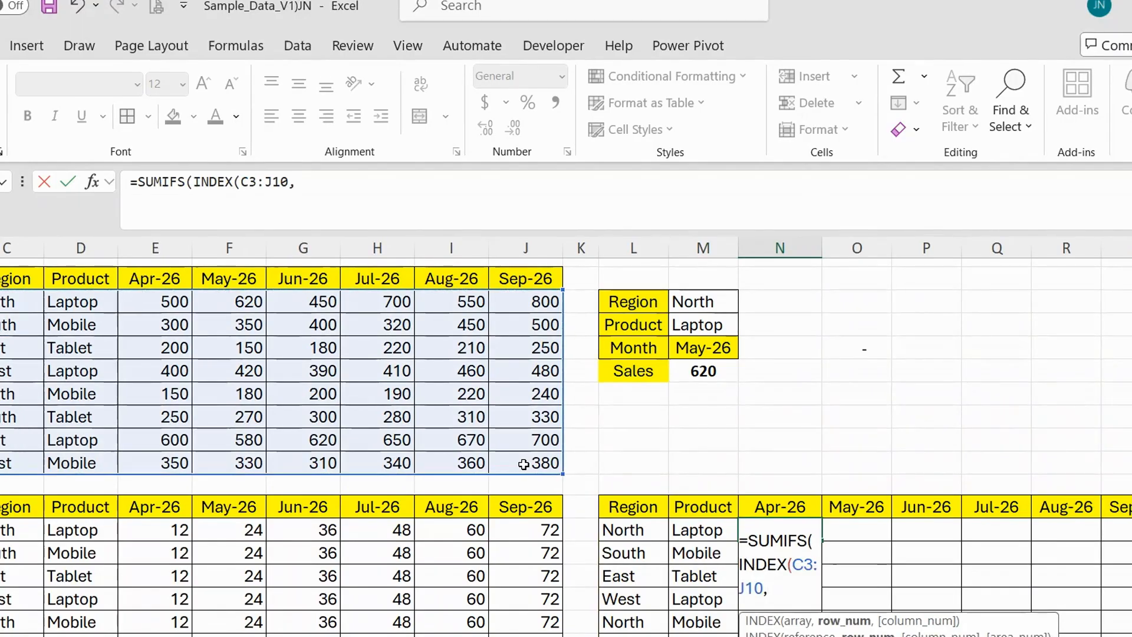
{"action": "type", "text": "0"}
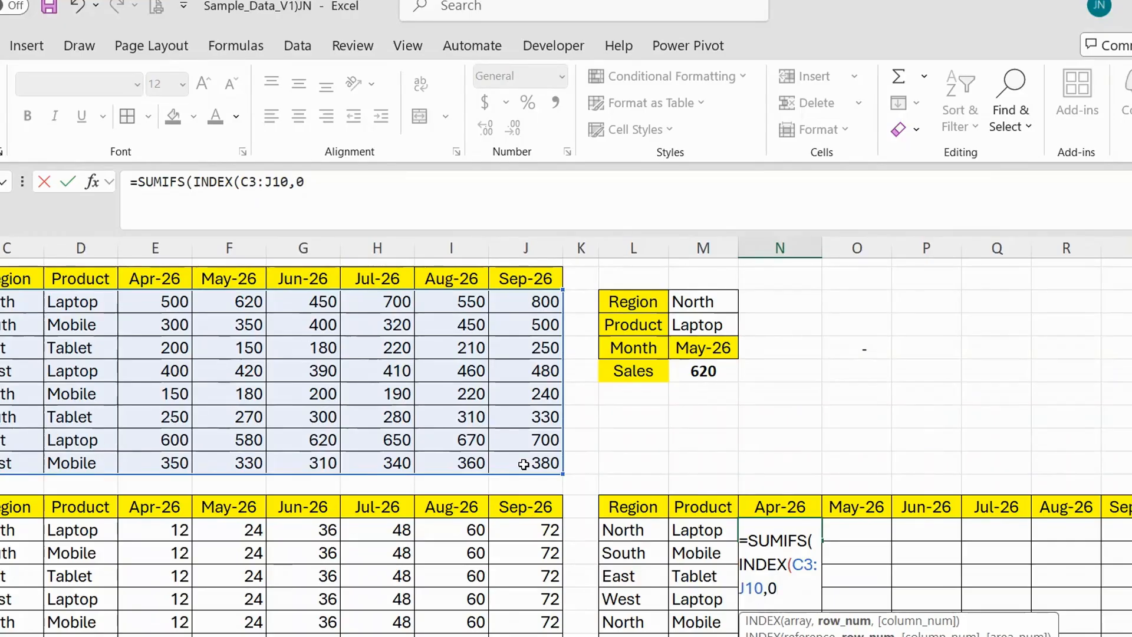
{"action": "type", "text": ",MATCH("}
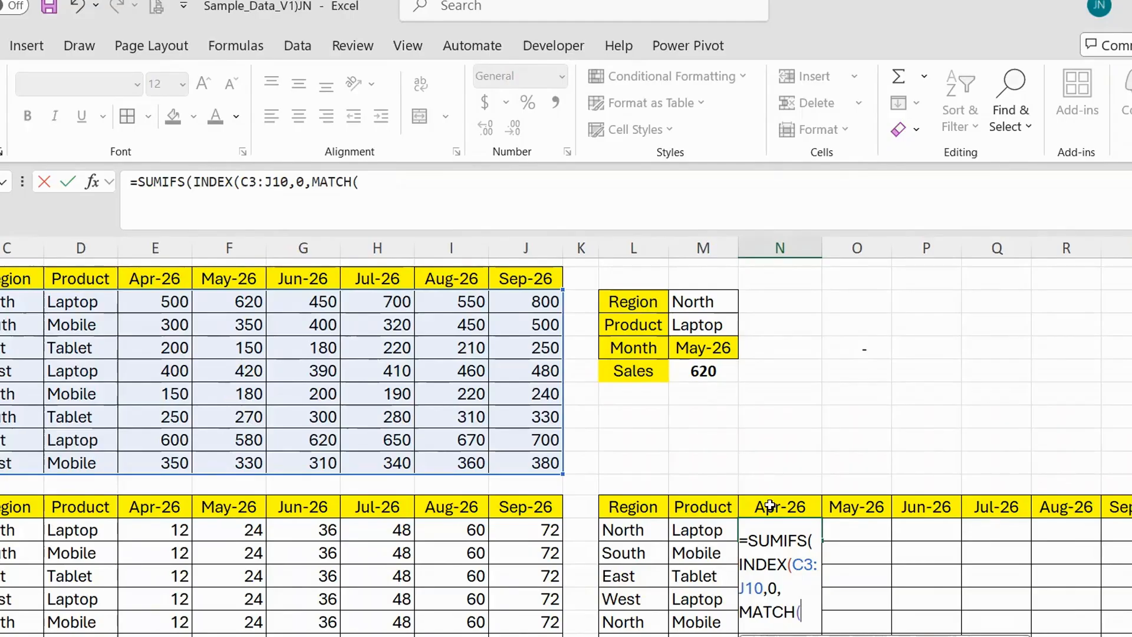
Add a MATCH function as the INDEX column number, using the row-locked month header N$12 as lookup value.
{"action": "left_click", "coordinate": [769, 505]}
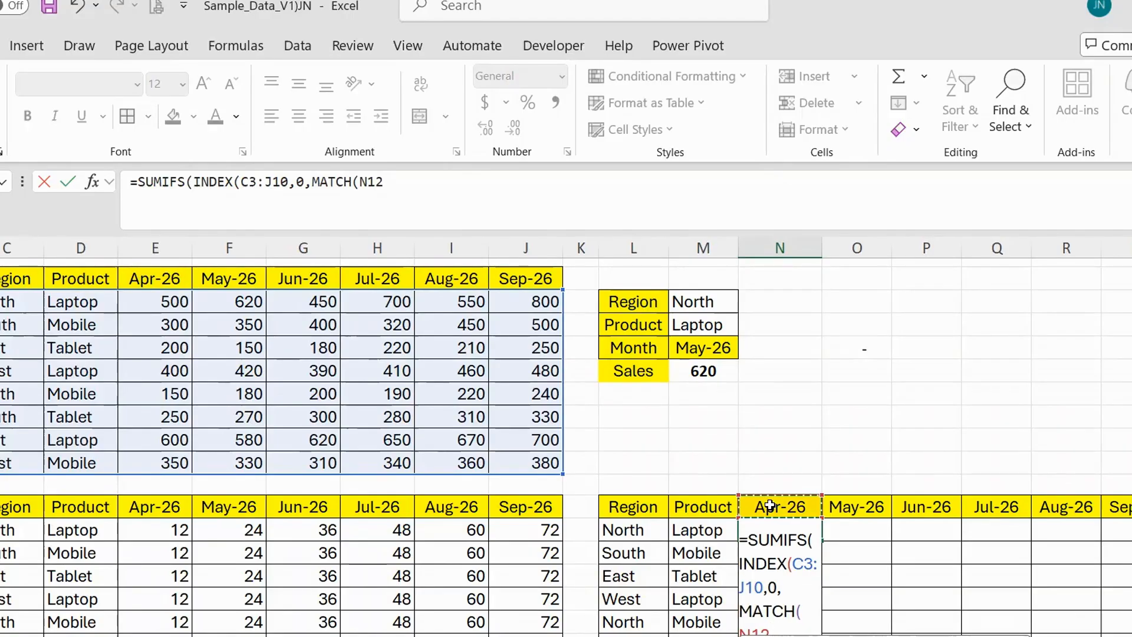
{"action": "type", "text": ","}
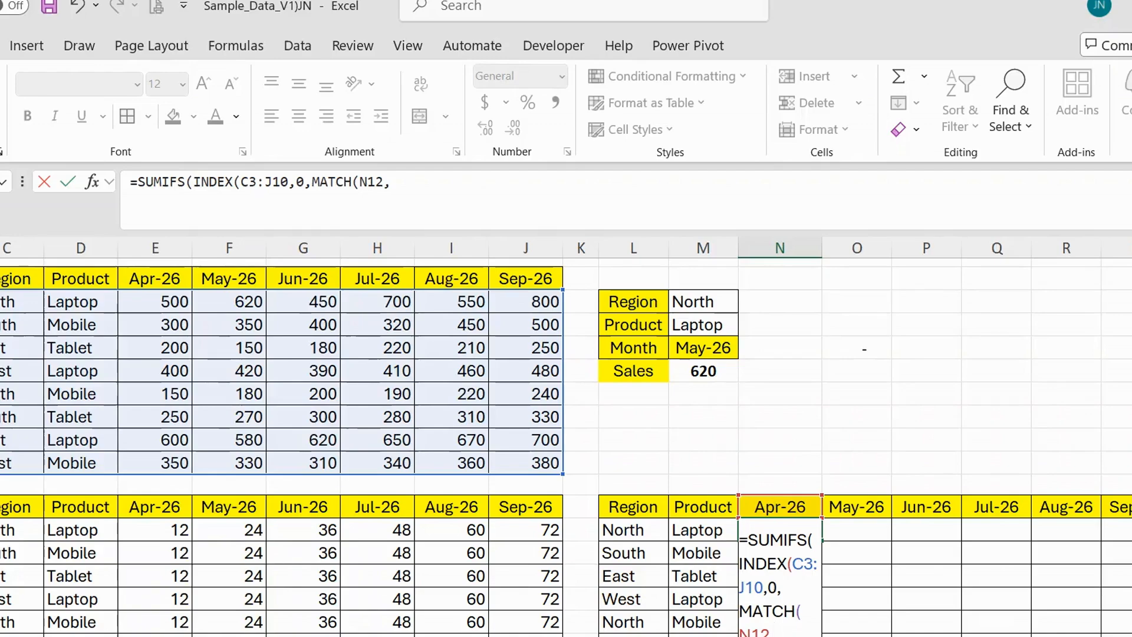
{"action": "left_click_drag", "start_coordinate": [770, 626], "coordinate": [740, 630]}
{"action": "key", "text": "F4"}
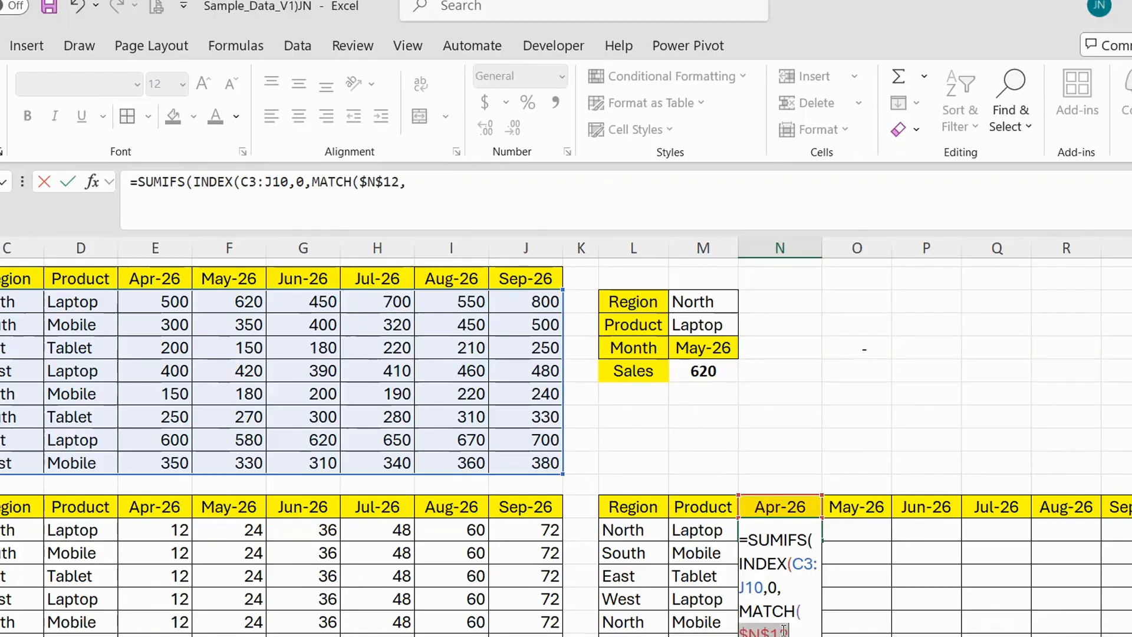
{"action": "key", "text": "F4"}
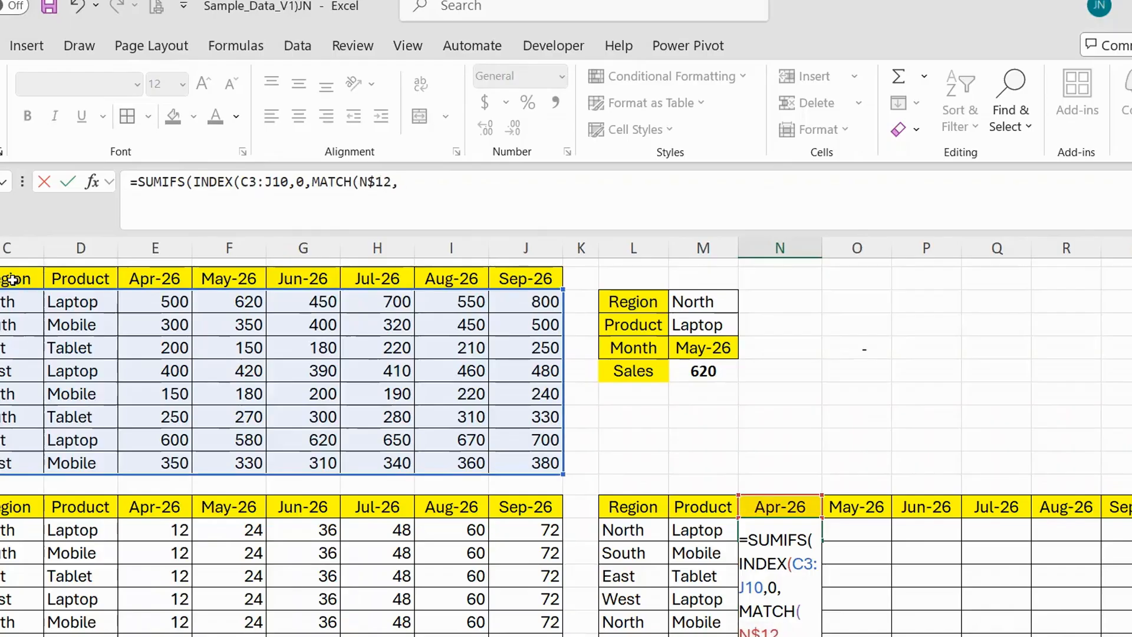
Complete the MATCH with the absolute header range $C$2:$J$2 and match type 0, and close the INDEX function.
{"action": "left_click", "coordinate": [15, 281]}
{"action": "left_click", "coordinate": [514, 276], "text": "shift"}
{"action": "key", "text": "F4"}
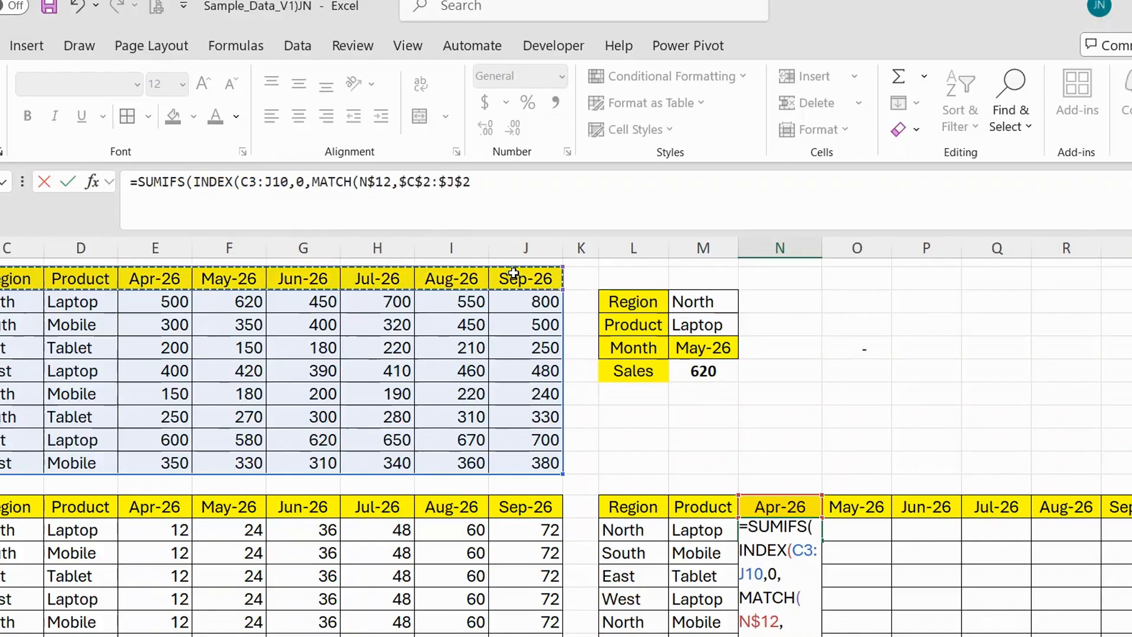
{"action": "type", "text": ","}
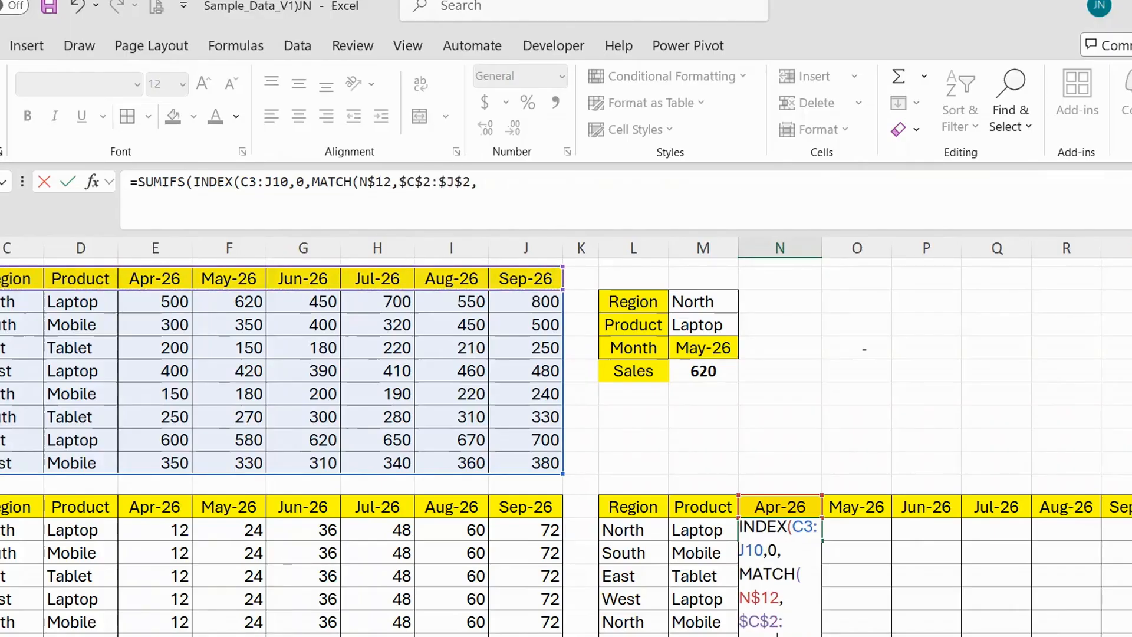
{"action": "type", "text": "0"}
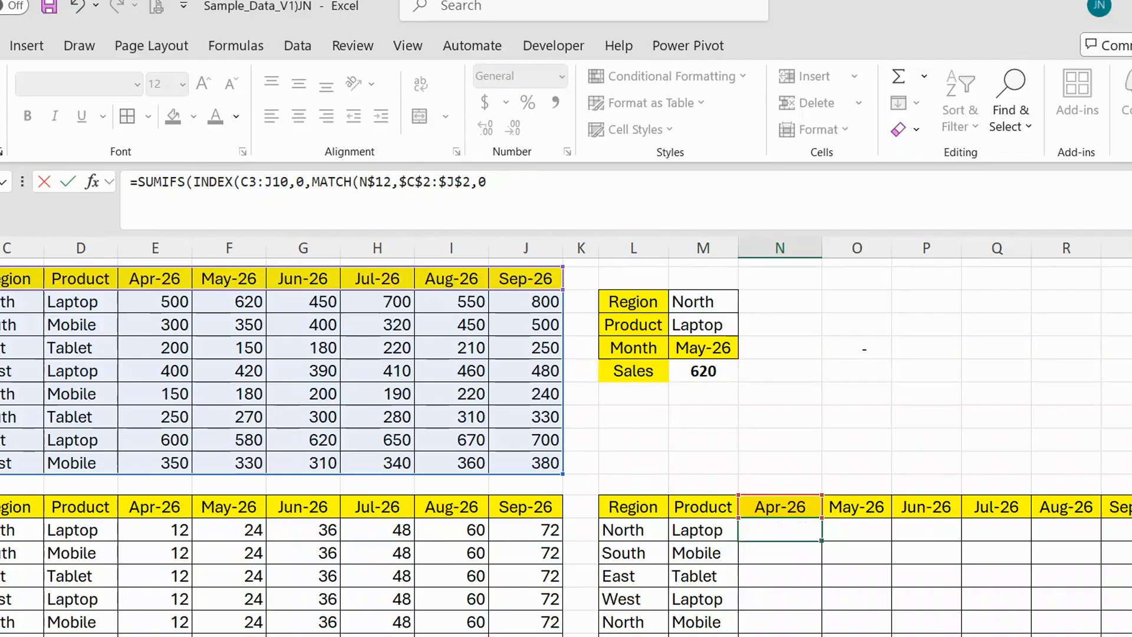
{"action": "type", "text": "))"}
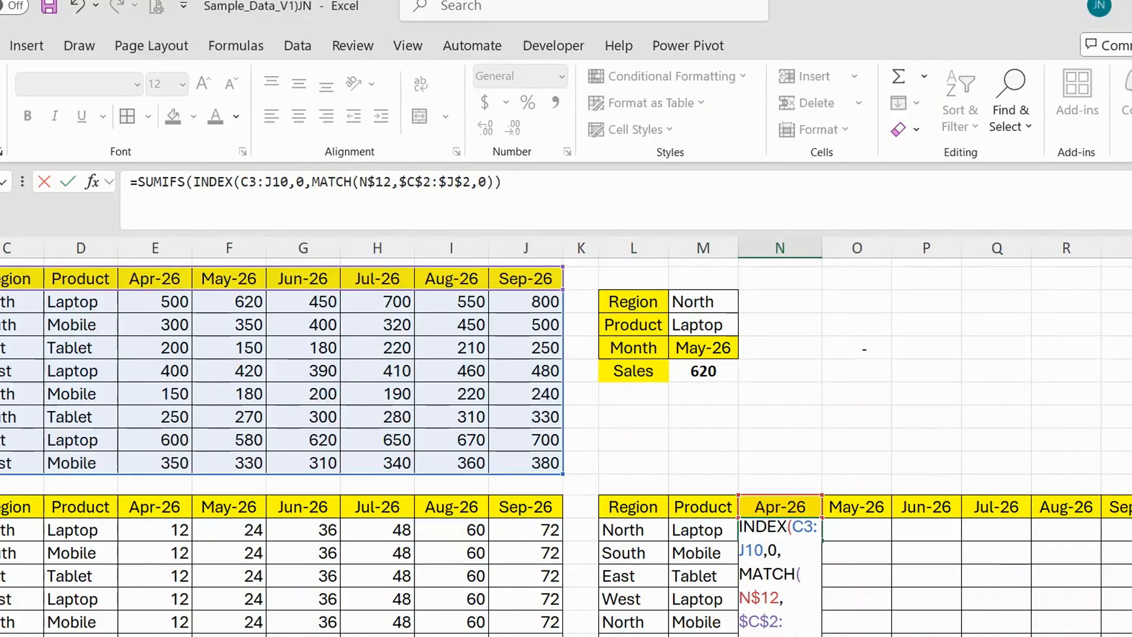
{"action": "type", "text": "),"}
Add the region criterion to the SUMIFS with absolute range $C$3:$C$10 and column-locked criterion $L13.
{"action": "left_click", "coordinate": [23, 302]}
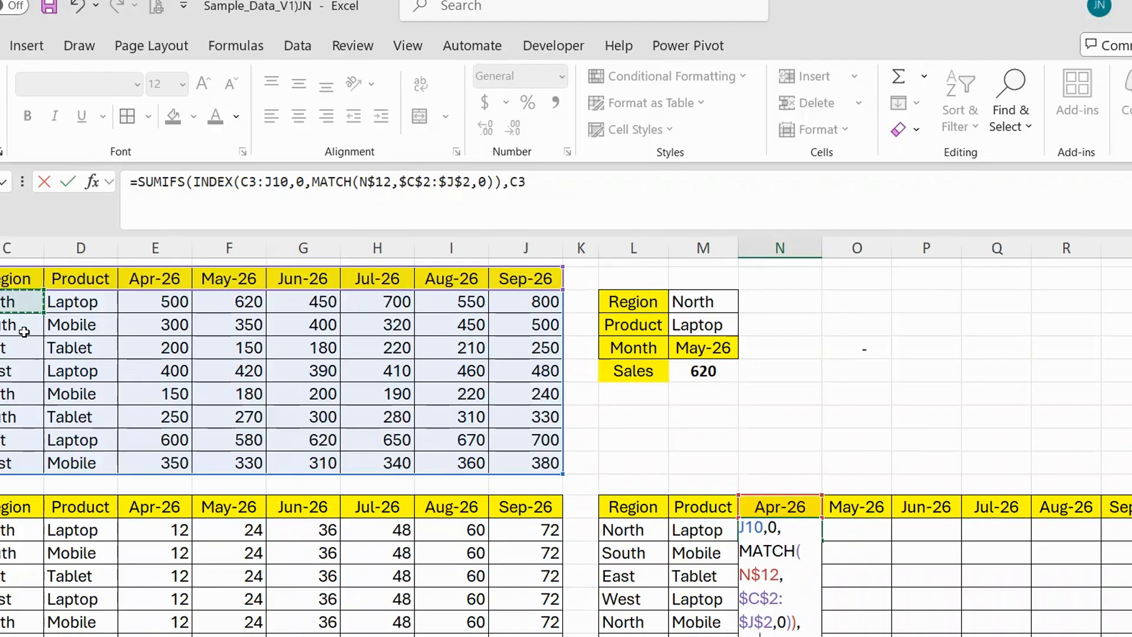
{"action": "left_click_drag", "start_coordinate": [24, 459], "coordinate": [23, 459]}
{"action": "key", "text": "F4"}
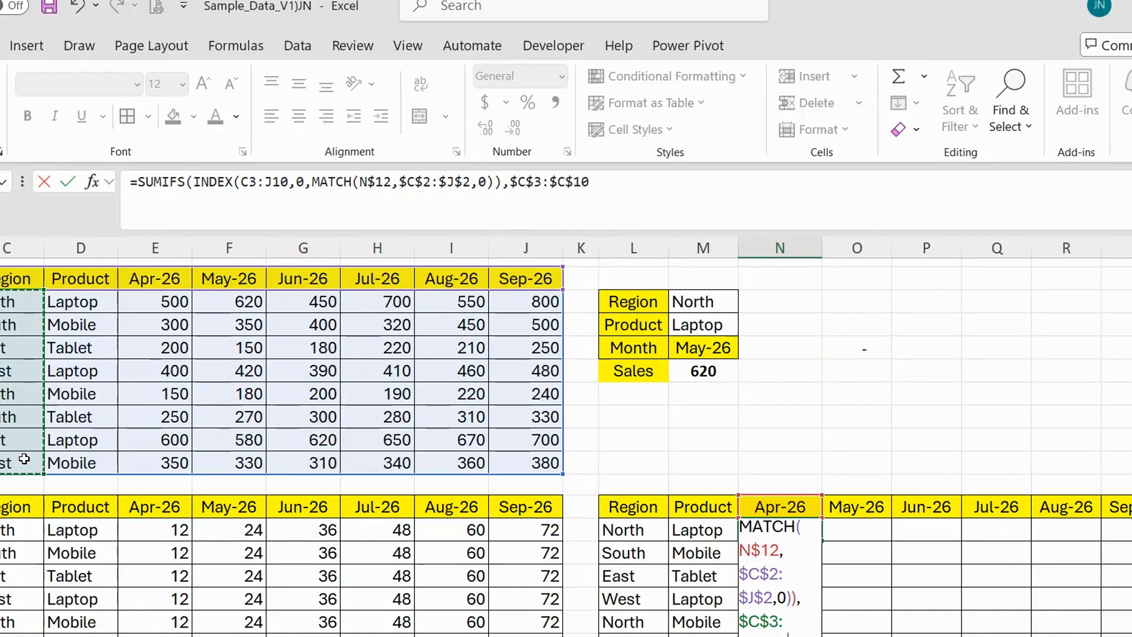
{"action": "type", "text": ","}
{"action": "left_click", "coordinate": [635, 531]}
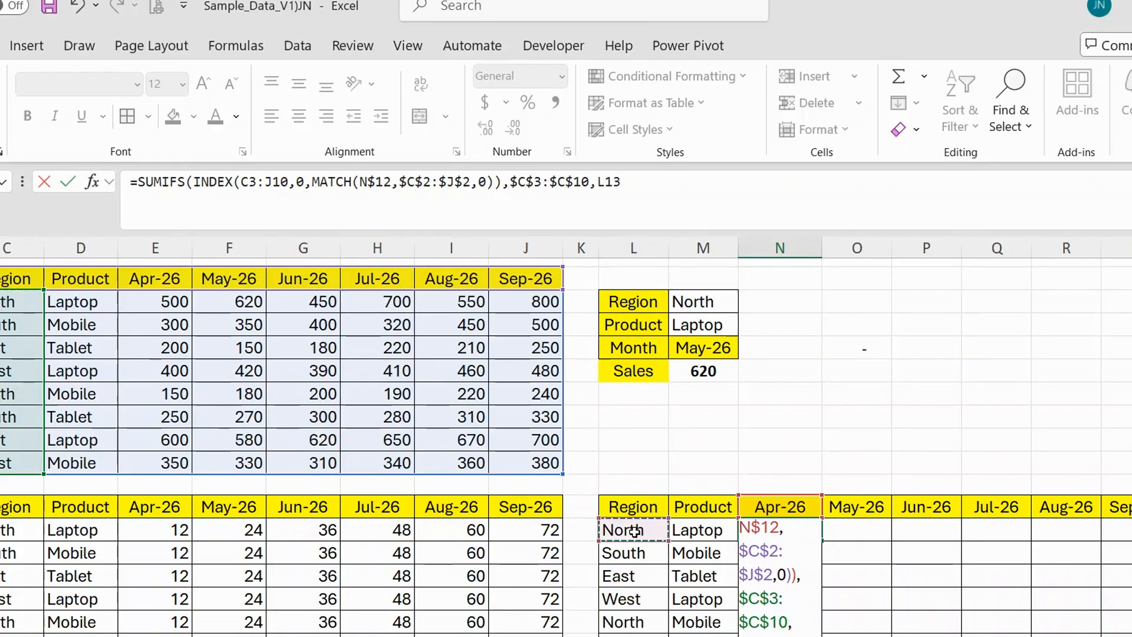
{"action": "key", "text": "F4"}
{"action": "key", "text": "F4"}
{"action": "key", "text": "F4"}
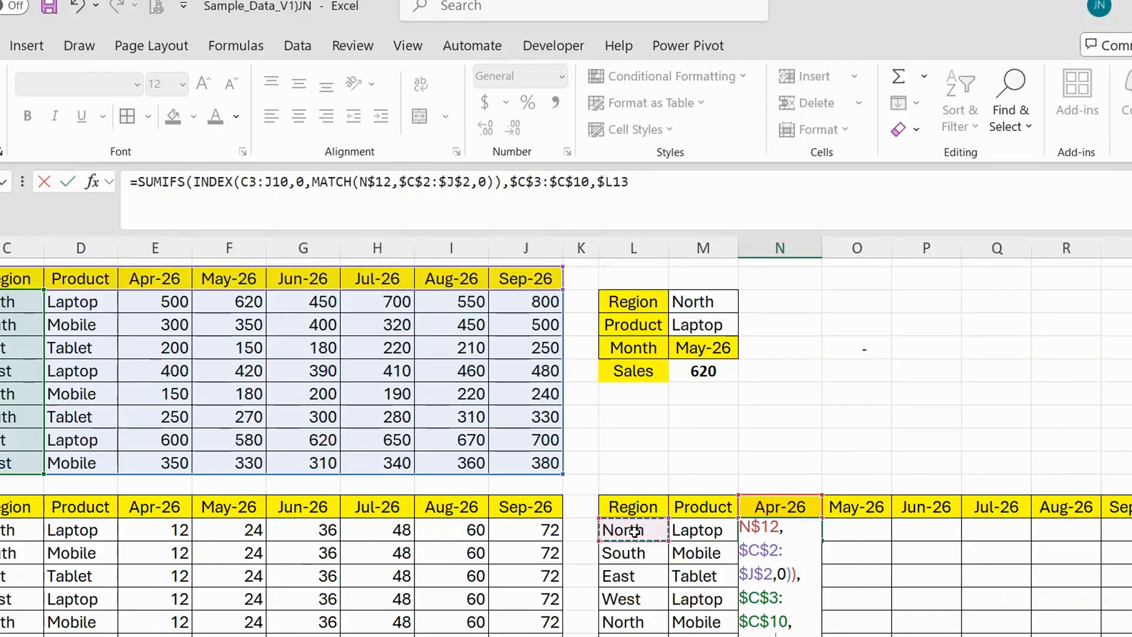
Add the product criterion to the SUMIFS with absolute range $D$3:$D$10 and criterion M13, and enter the formula.
{"action": "type", "text": ","}
{"action": "left_click_drag", "start_coordinate": [93, 307], "coordinate": [111, 474]}
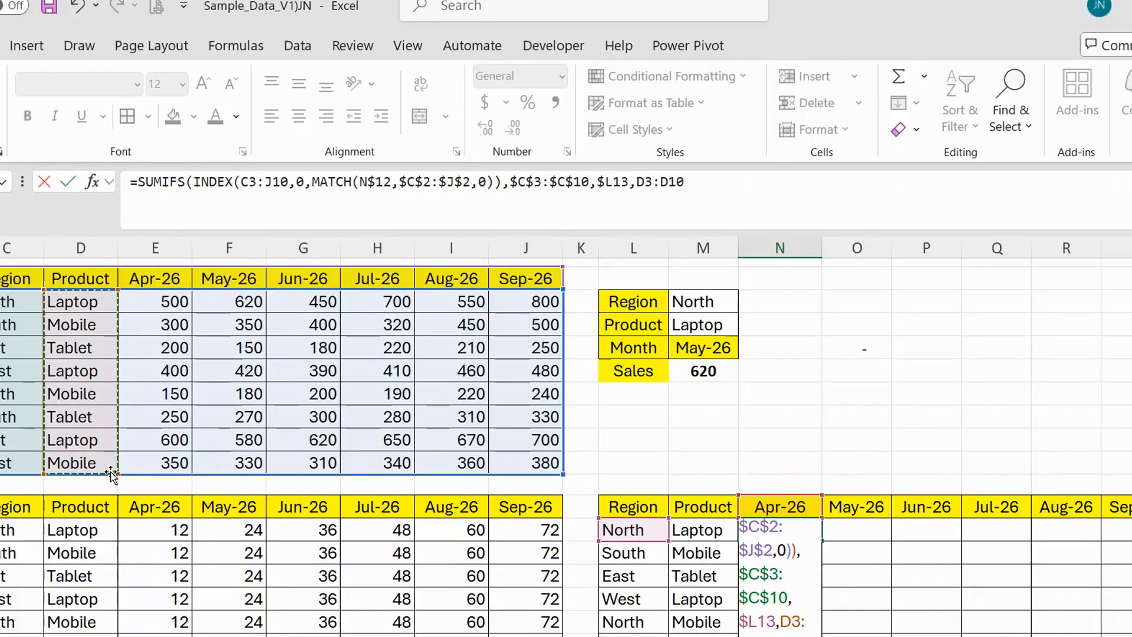
{"action": "key", "text": "F4"}
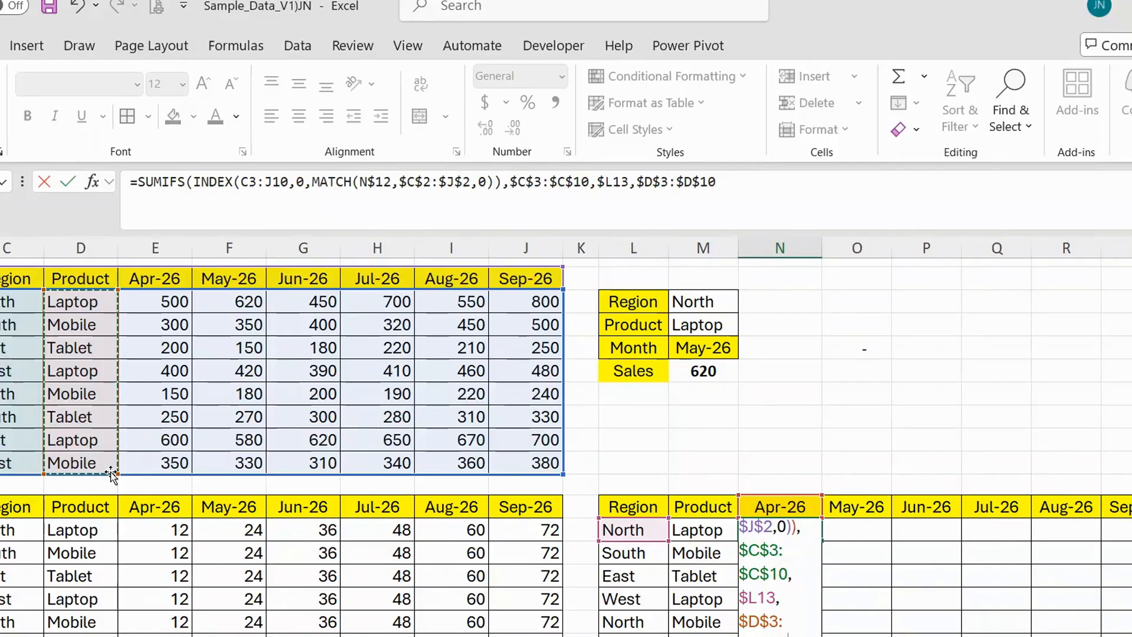
{"action": "type", "text": ","}
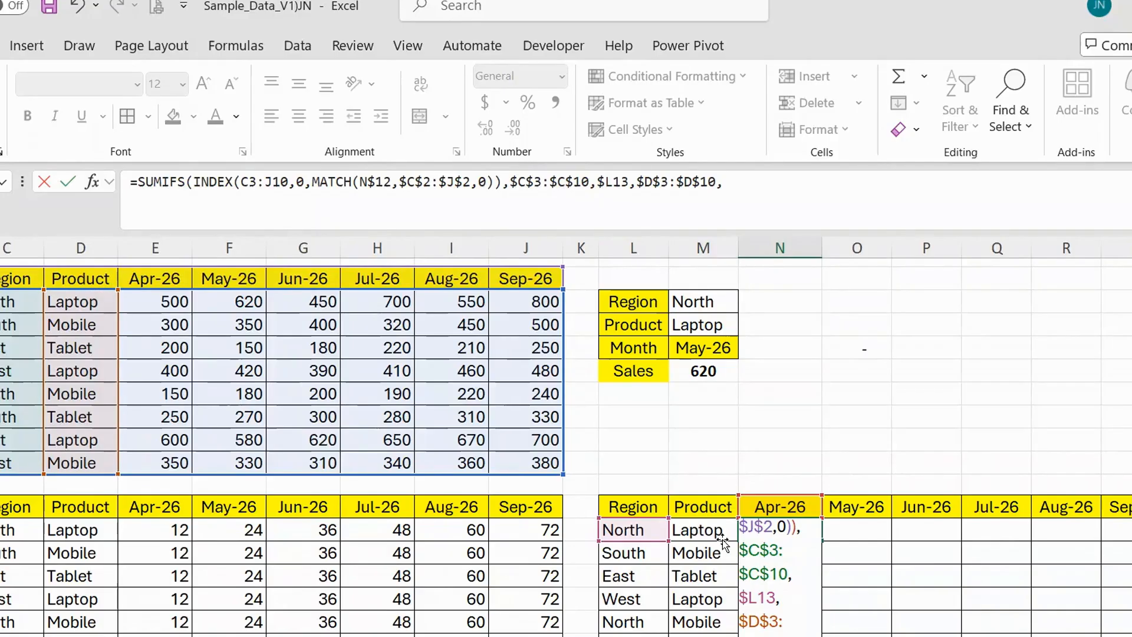
{"action": "left_click", "coordinate": [724, 541]}
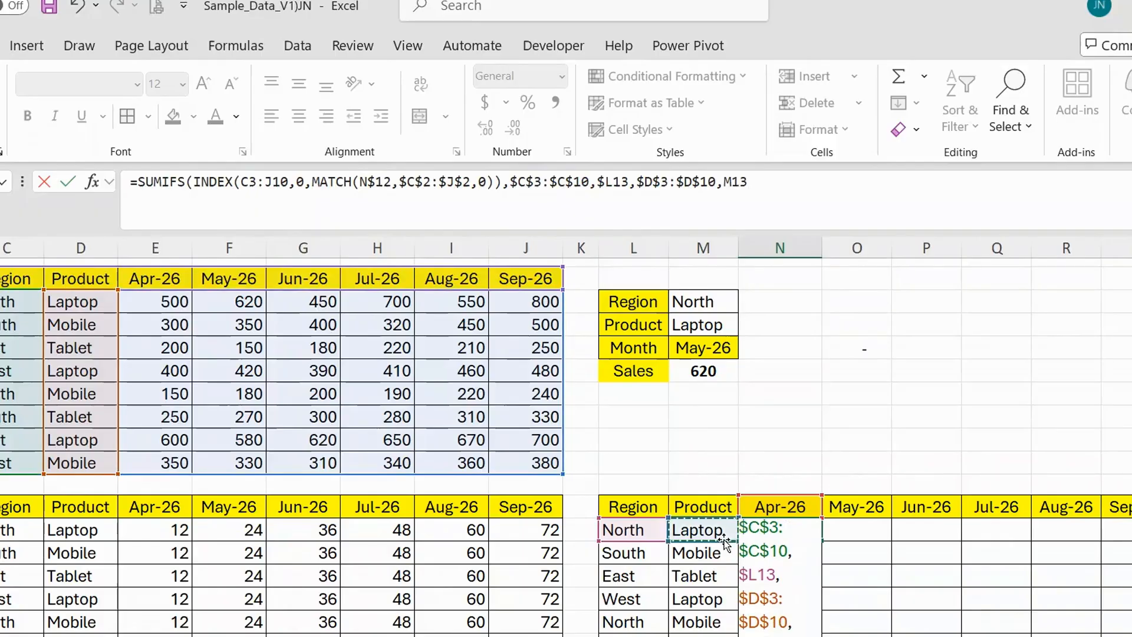
{"action": "key", "text": "ctrl+Return"}
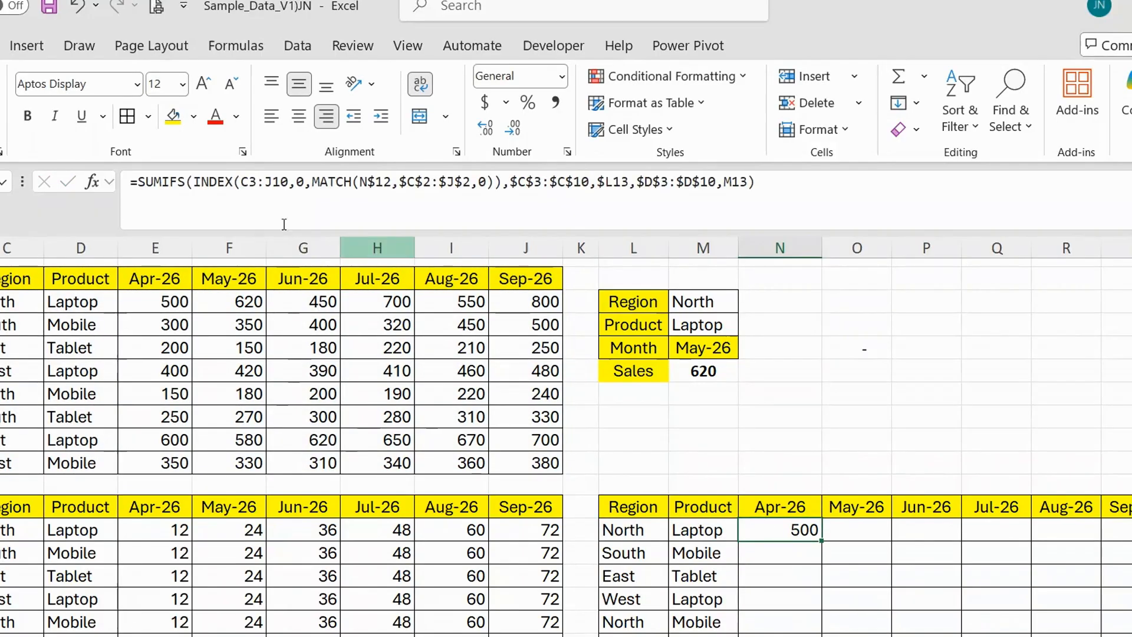
Make the INDEX array in N13's formula absolute as $C$3:$J$10, leaving the region criteria range as $C$3:$C$10.
{"action": "left_click_drag", "start_coordinate": [287, 182], "coordinate": [242, 186]}
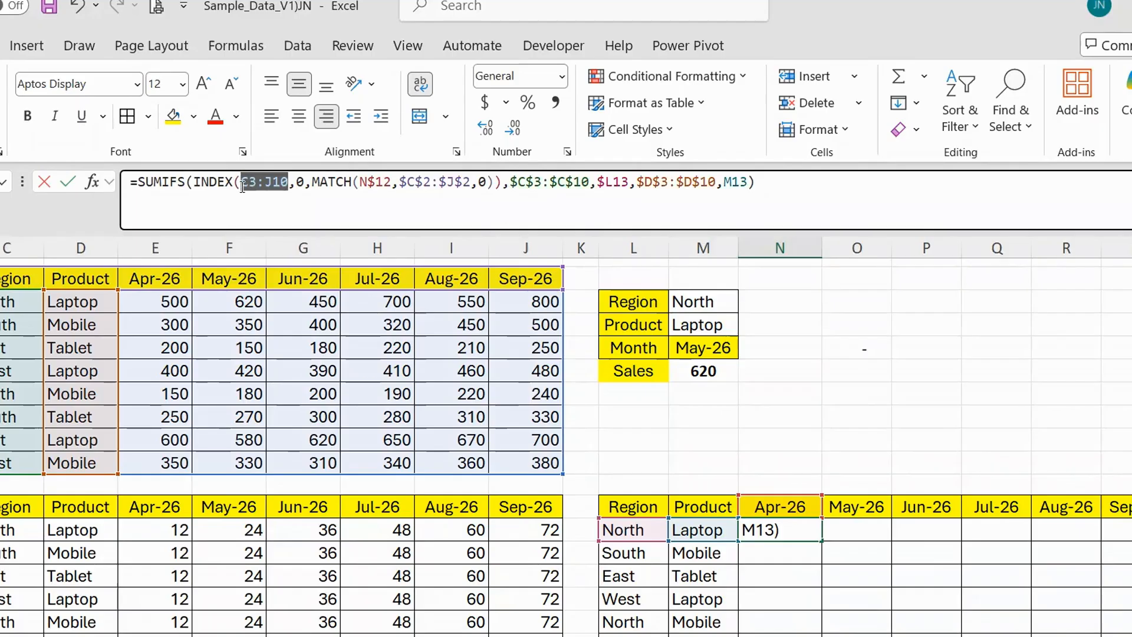
{"action": "key", "text": "F4"}
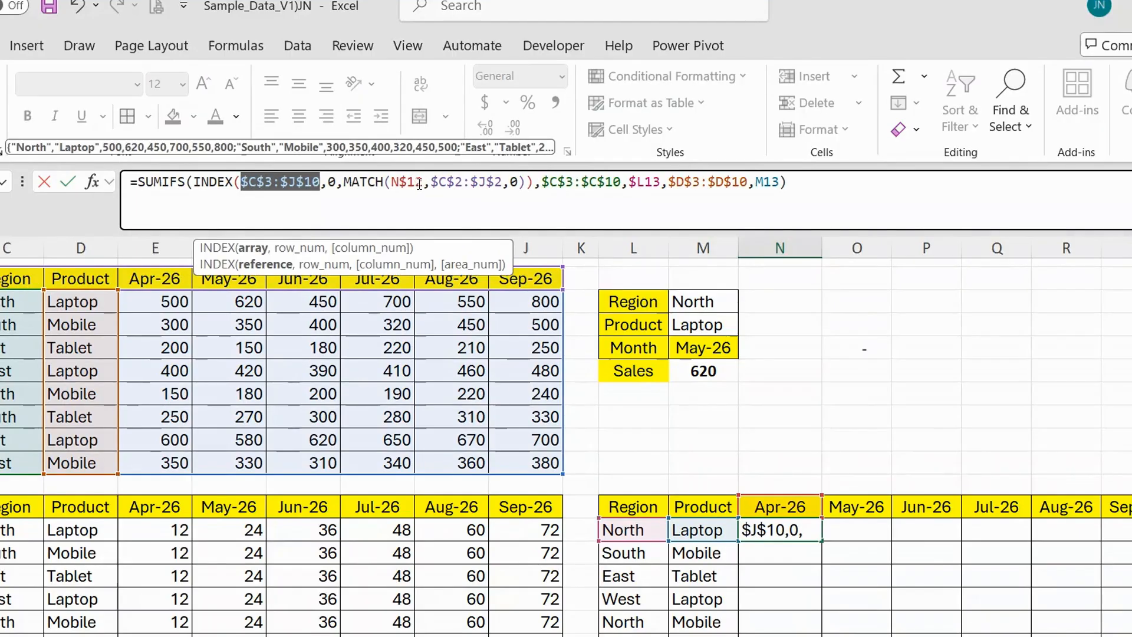
{"action": "left_click_drag", "start_coordinate": [502, 182], "coordinate": [438, 182]}
{"action": "left_click_drag", "start_coordinate": [542, 183], "coordinate": [623, 182]}
{"action": "key", "text": "F4"}
{"action": "key", "text": "F4"}
{"action": "key", "text": "F4"}
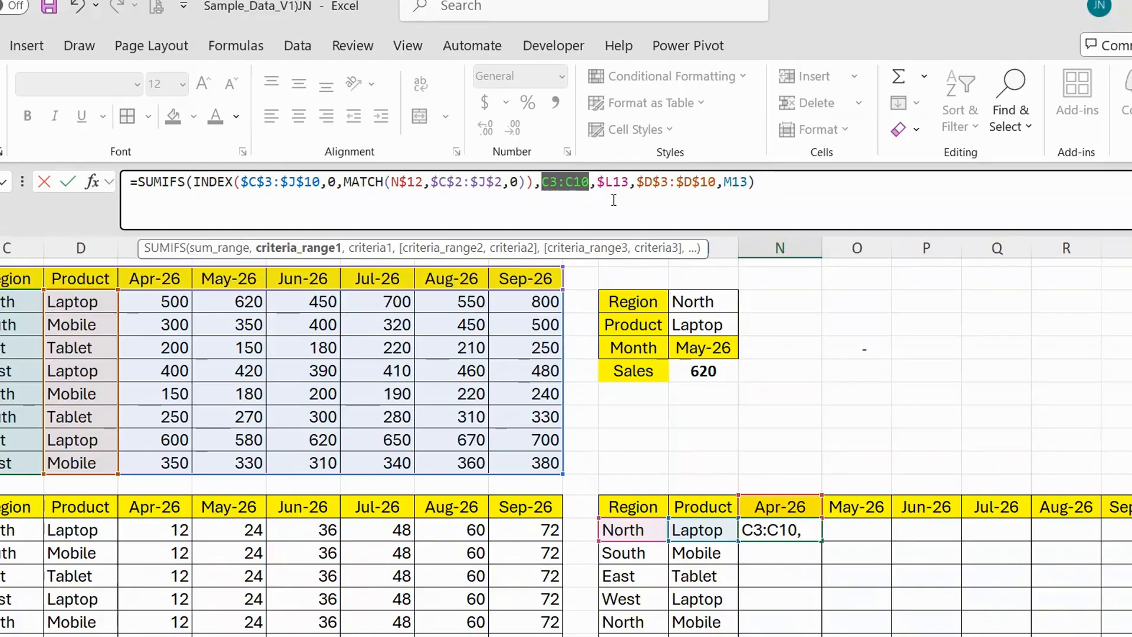
{"action": "key", "text": "F4"}
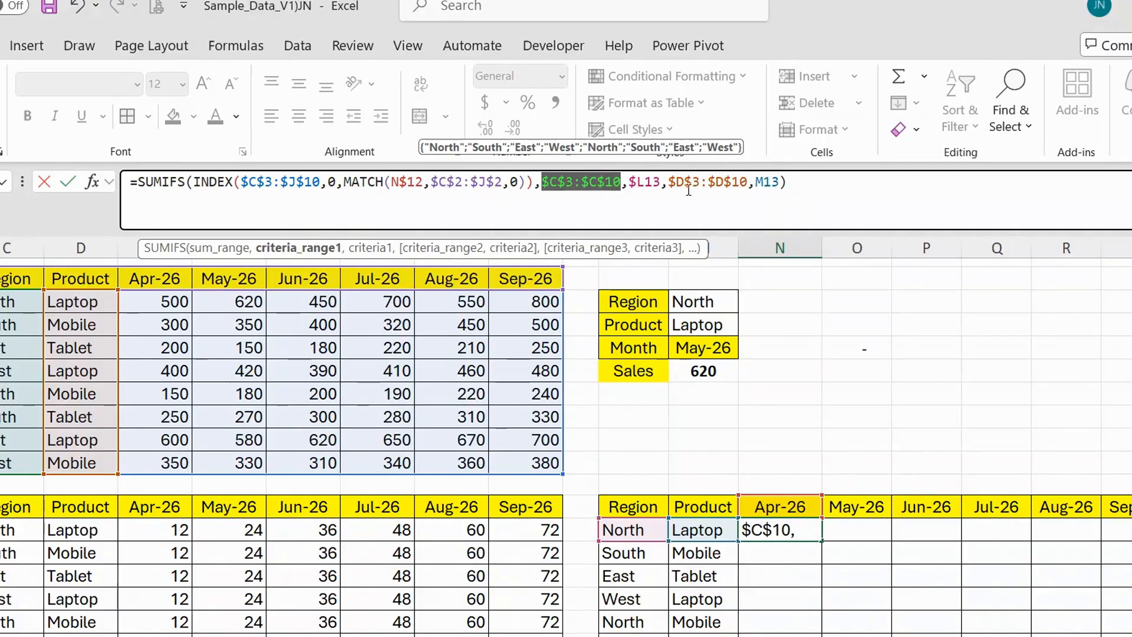
Lock the column of the product criterion as $M13 and enter the corrected formula in N13.
{"action": "left_click_drag", "start_coordinate": [780, 183], "coordinate": [753, 188]}
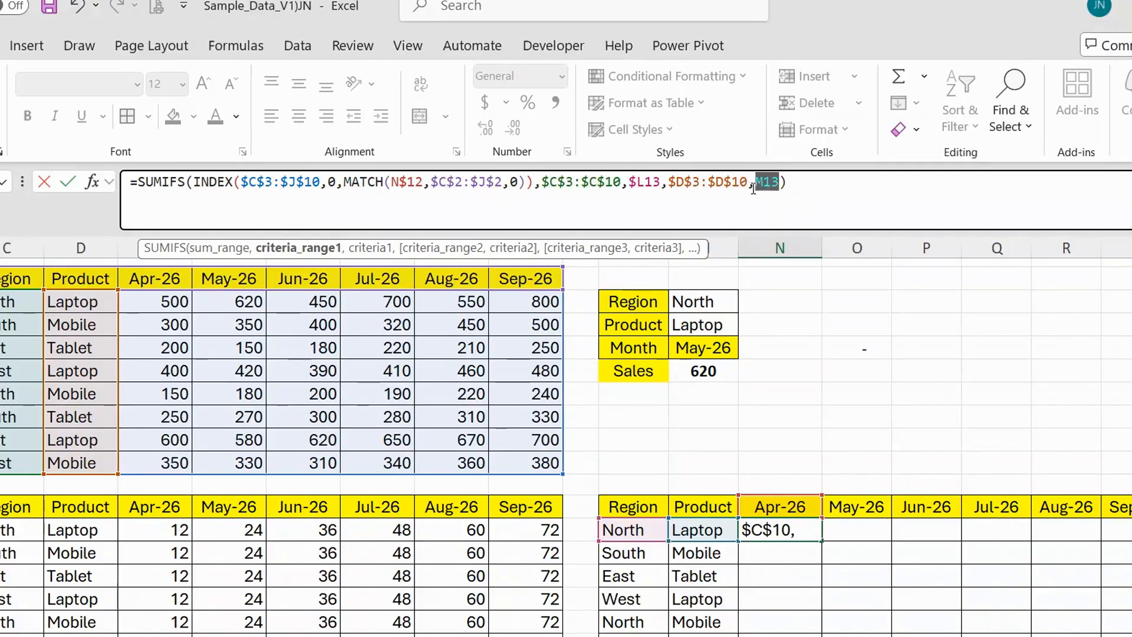
{"action": "key", "text": "F4"}
{"action": "key", "text": "F4"}
{"action": "key", "text": "F4"}
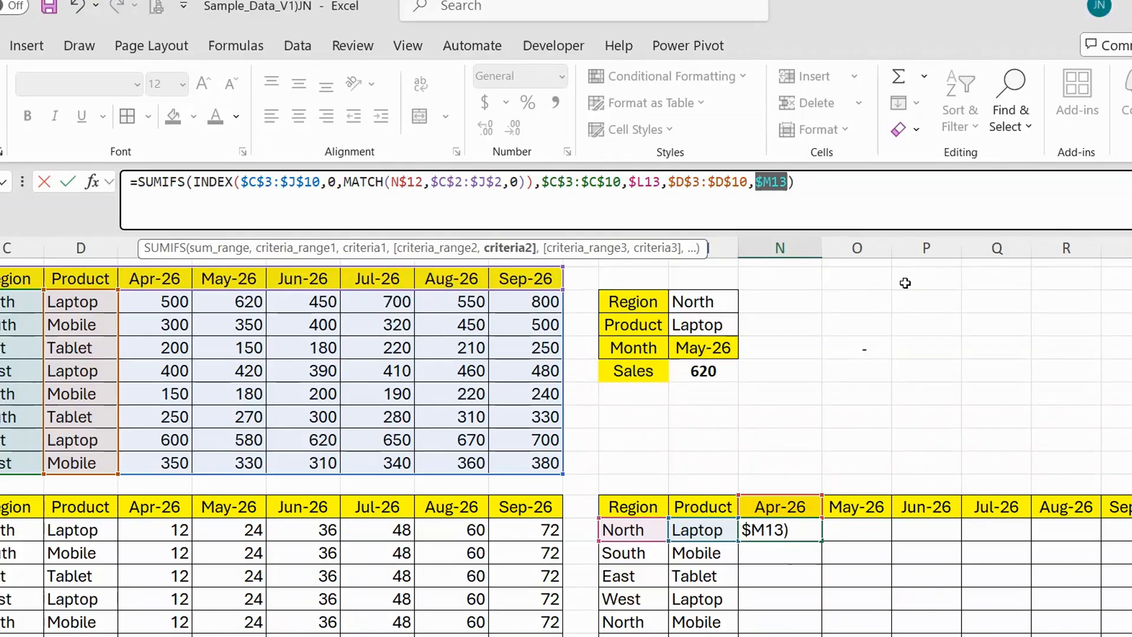
{"action": "key", "text": "Return"}
Fill the N13 formula down to N14 and right to O13, and check the cell references in O13.
{"action": "key", "text": "ctrl+d"}
{"action": "key", "text": "Return"}
{"action": "key", "text": "Up"}
{"action": "key", "text": "Up"}
{"action": "key", "text": "Right"}
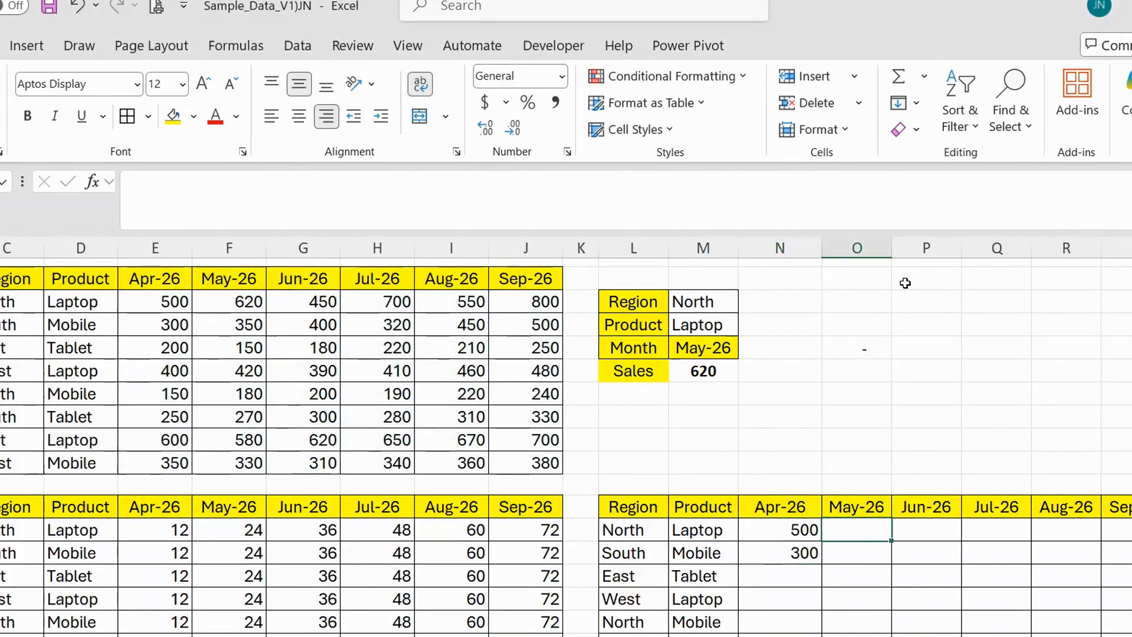
{"action": "key", "text": "ctrl+r"}
{"action": "key", "text": "F2"}
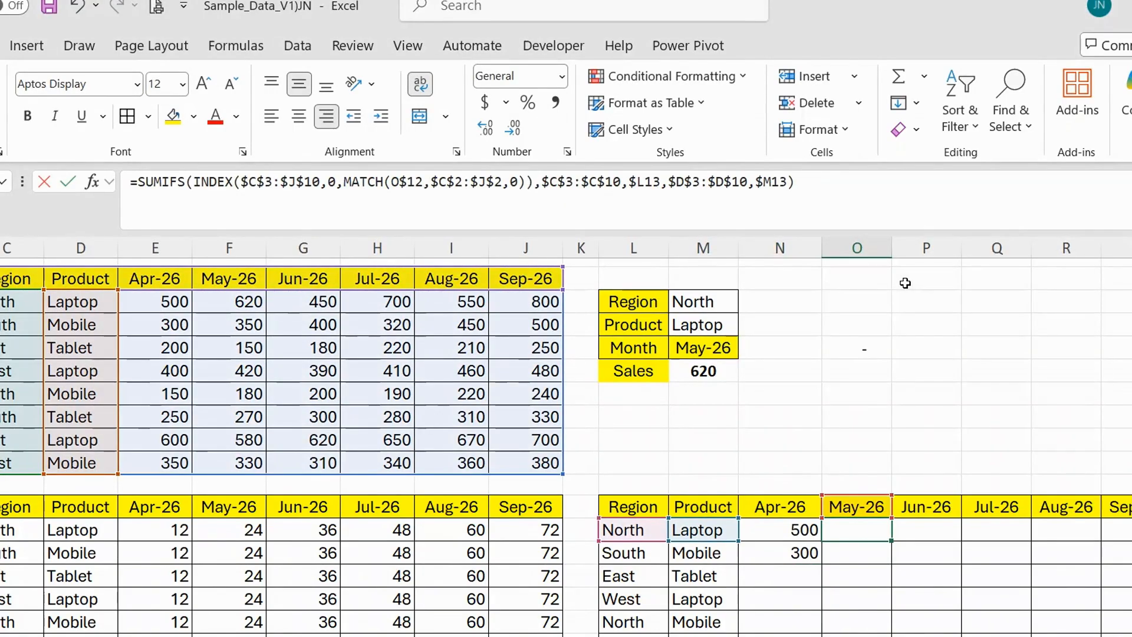
{"action": "key", "text": "Escape"}
{"action": "key", "text": "Left"}
{"action": "scroll", "coordinate": [894, 384], "scroll_direction": "down", "scroll_amount": 1}
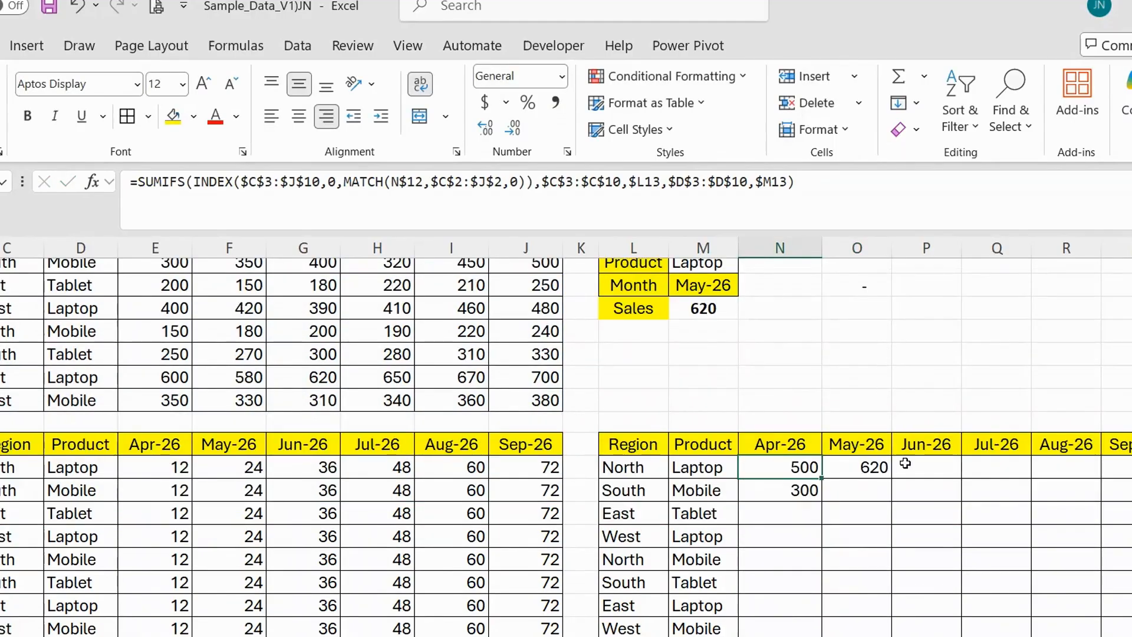
{"action": "scroll", "coordinate": [986, 484], "scroll_direction": "down", "scroll_amount": 1}
{"action": "scroll", "coordinate": [986, 484], "scroll_direction": "up", "scroll_amount": 2}
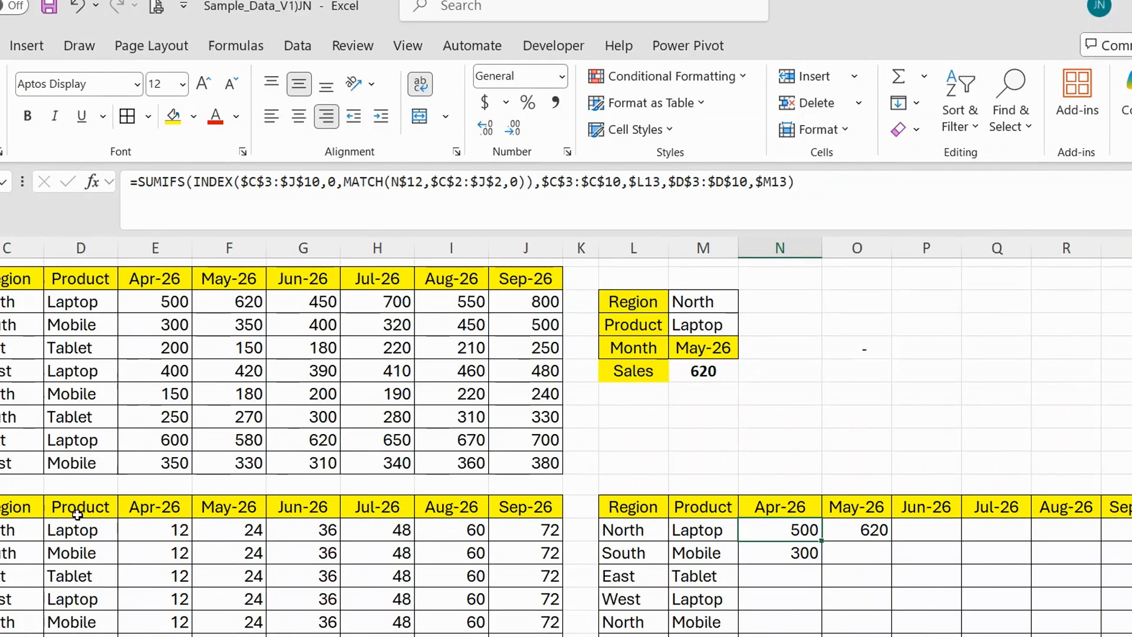
{"action": "left_click", "coordinate": [1, 485]}
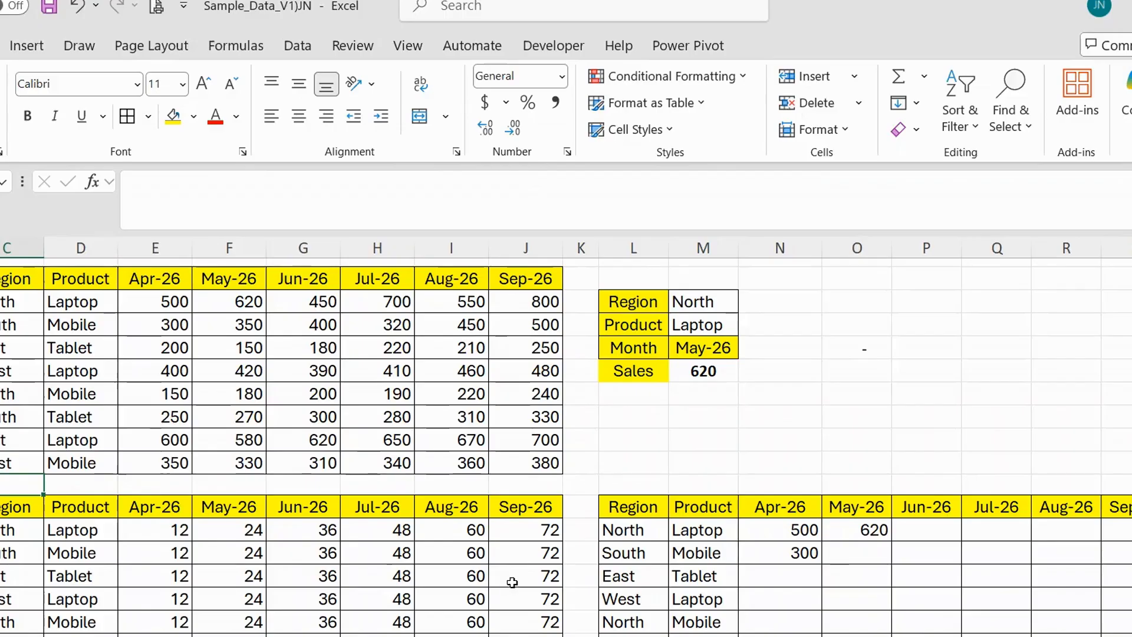
{"action": "left_click_drag", "start_coordinate": [512, 582], "coordinate": [156, 530]}
{"action": "left_click_drag", "start_coordinate": [156, 299], "coordinate": [467, 302]}
{"action": "left_click", "coordinate": [473, 372]}
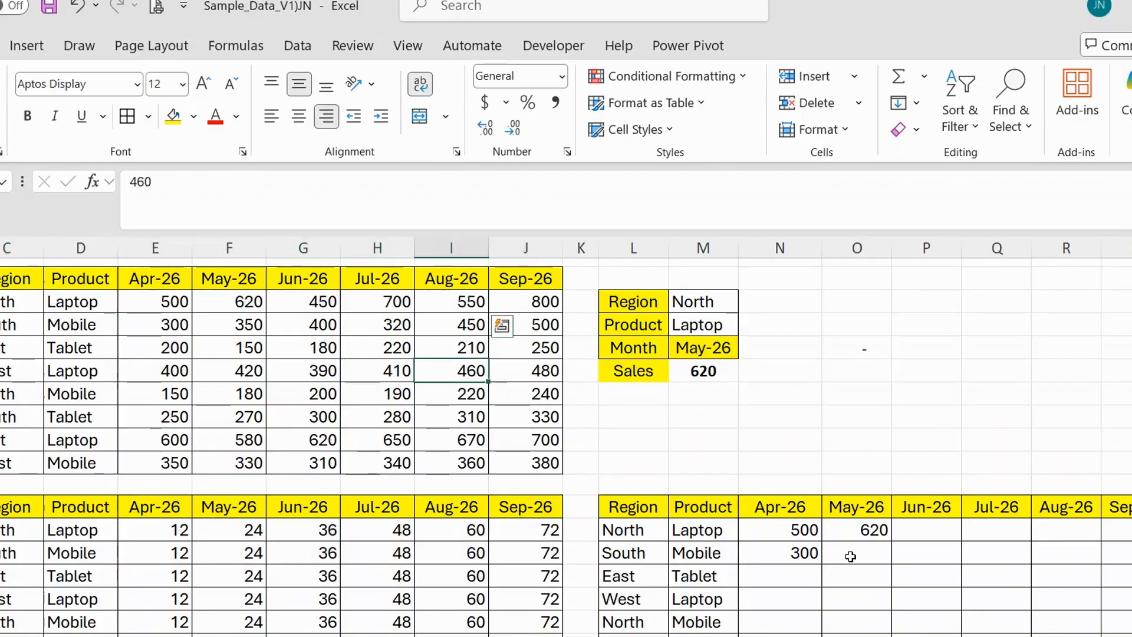
Copy the whole SUMIFS expression in N13 and append the copy to the formula as a multiplication factor.
{"action": "left_click", "coordinate": [780, 530]}
{"action": "left_click", "coordinate": [855, 188]}
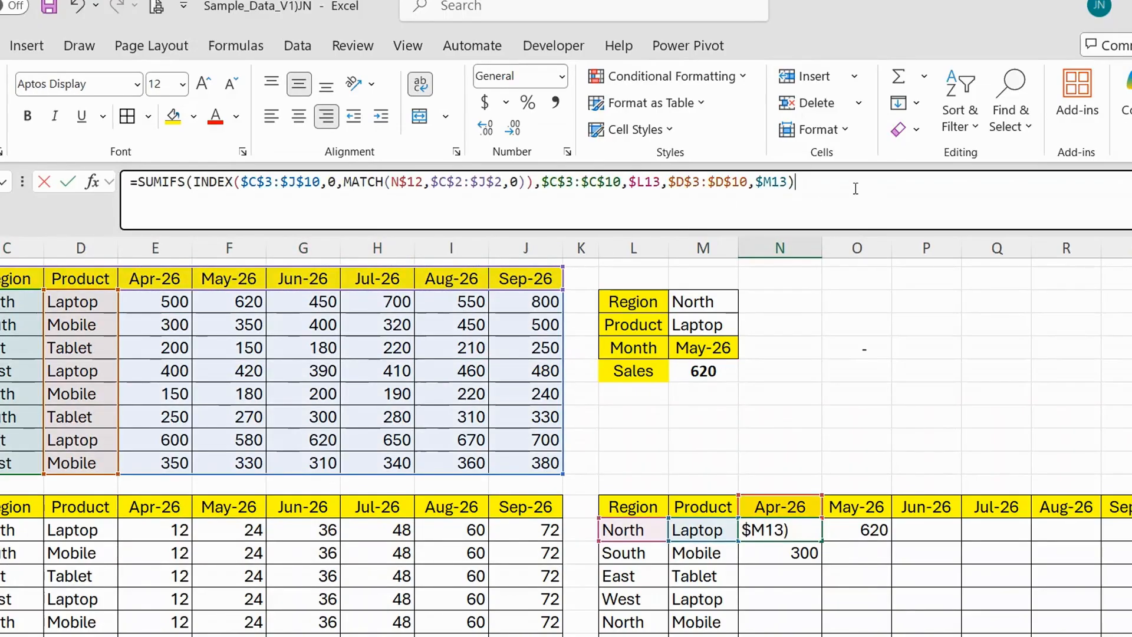
{"action": "left_click_drag", "start_coordinate": [855, 189], "coordinate": [136, 140]}
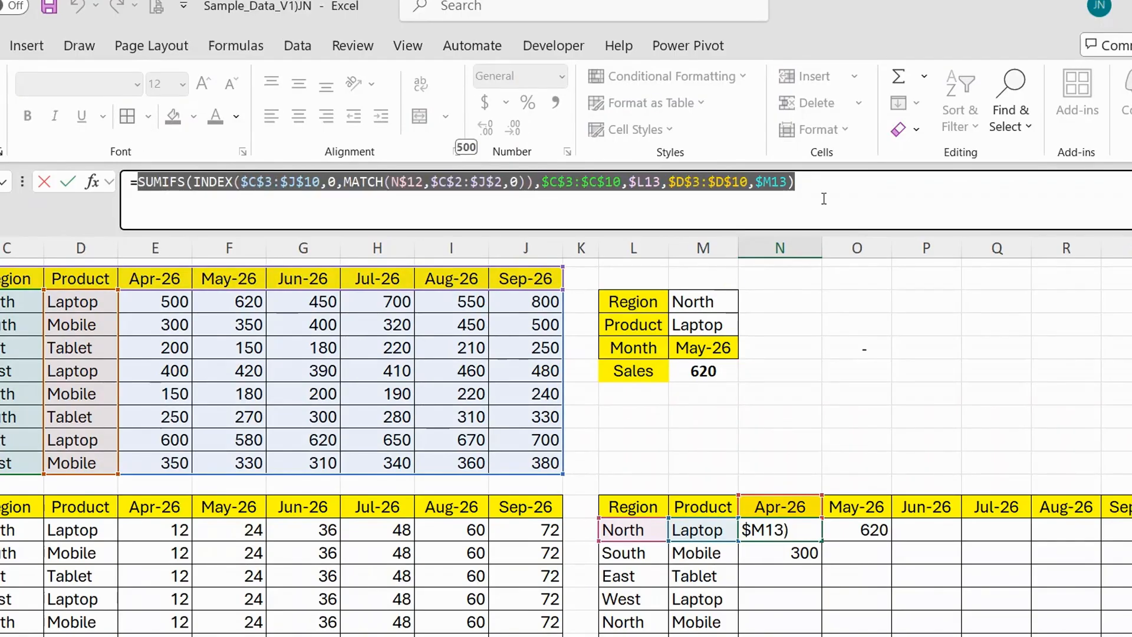
{"action": "left_click", "coordinate": [824, 198]}
{"action": "type", "text": "*"}
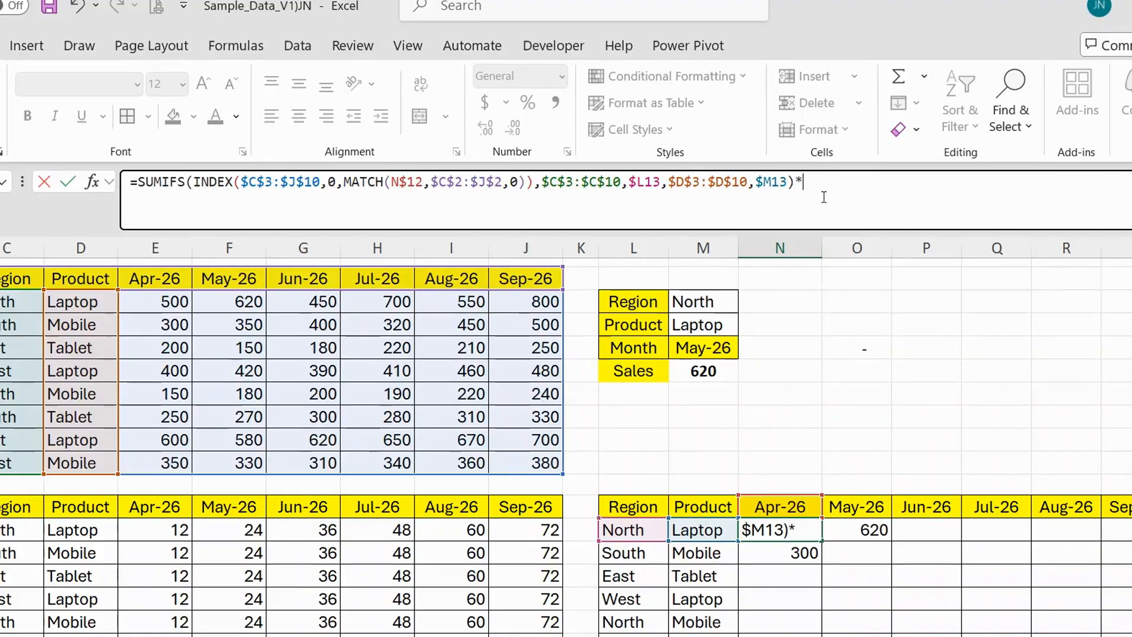
{"action": "key", "text": "ctrl+v"}
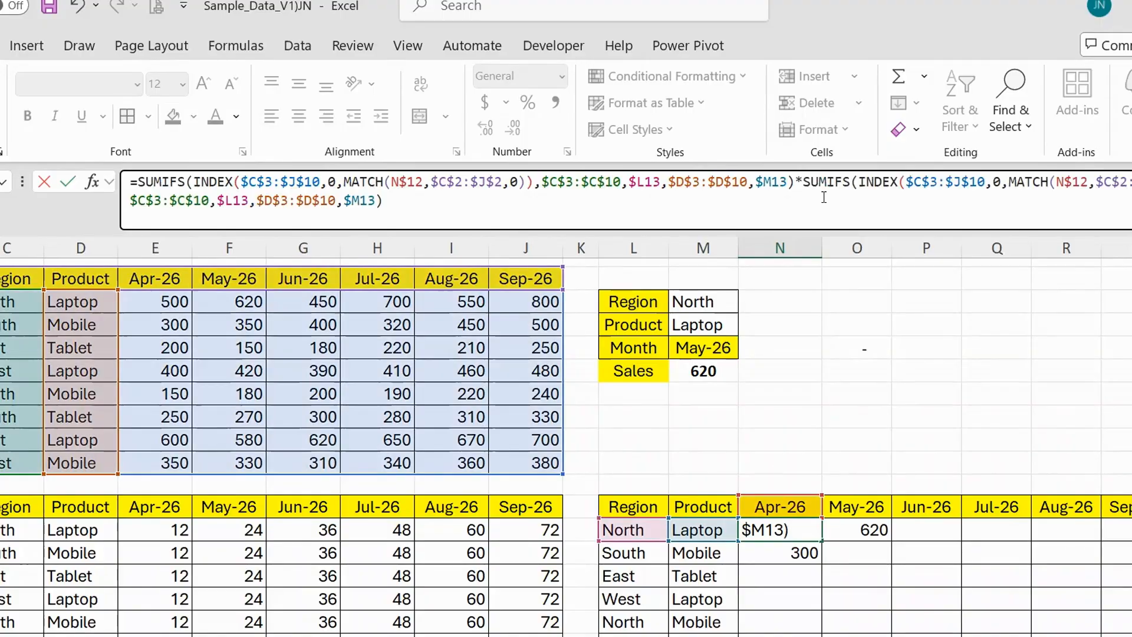
Change the INDEX array in the second SUMIFS to $C$13:$J$20.
{"action": "left_click", "coordinate": [932, 183]}
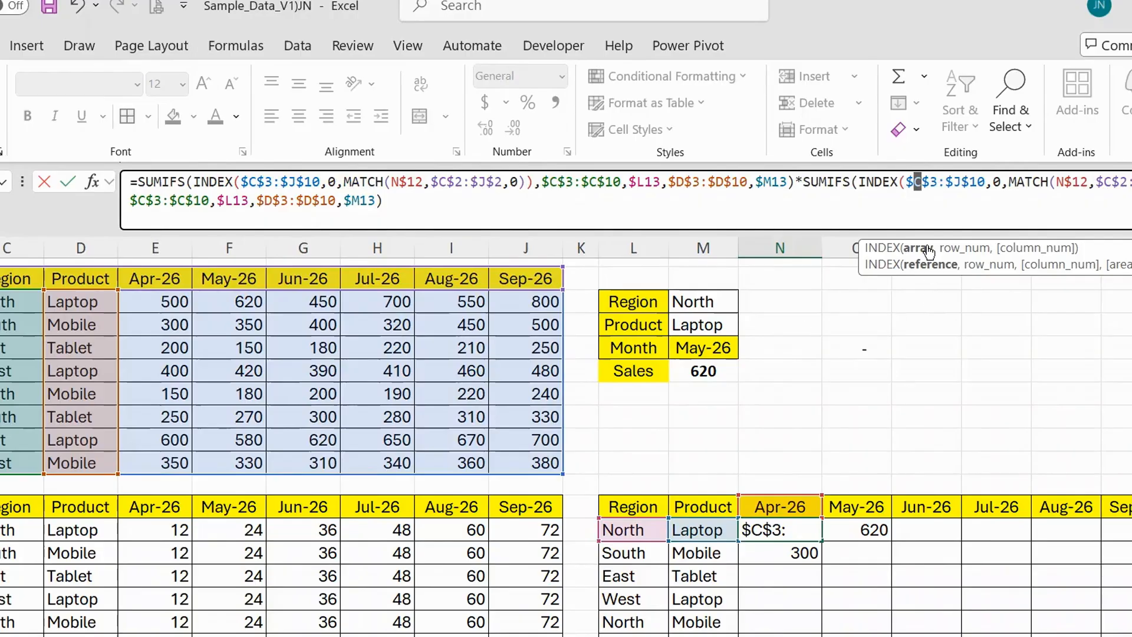
{"action": "left_click", "coordinate": [931, 182]}
{"action": "type", "text": "1"}
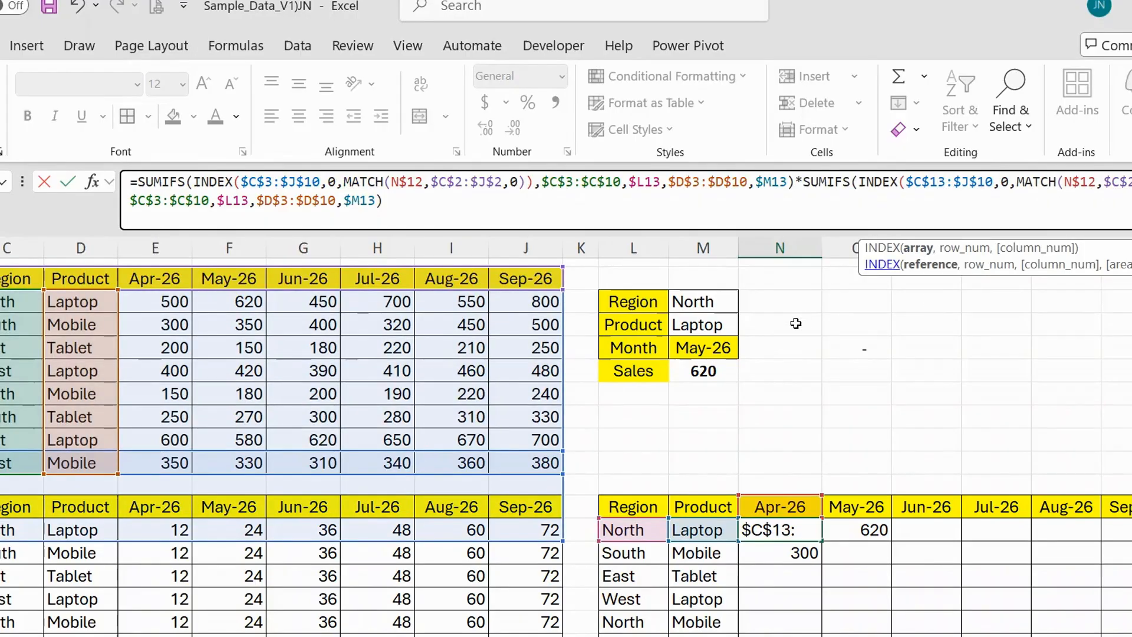
{"action": "scroll", "coordinate": [796, 323], "scroll_direction": "down", "scroll_amount": 1}
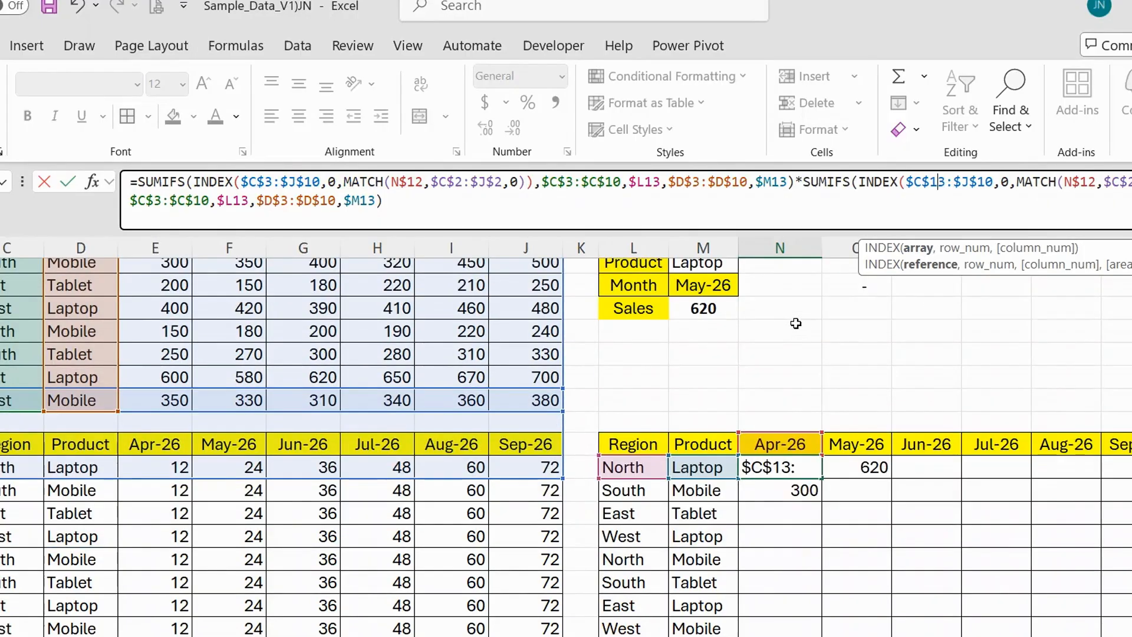
{"action": "double_click", "coordinate": [982, 183]}
{"action": "type", "text": "$J$20"}
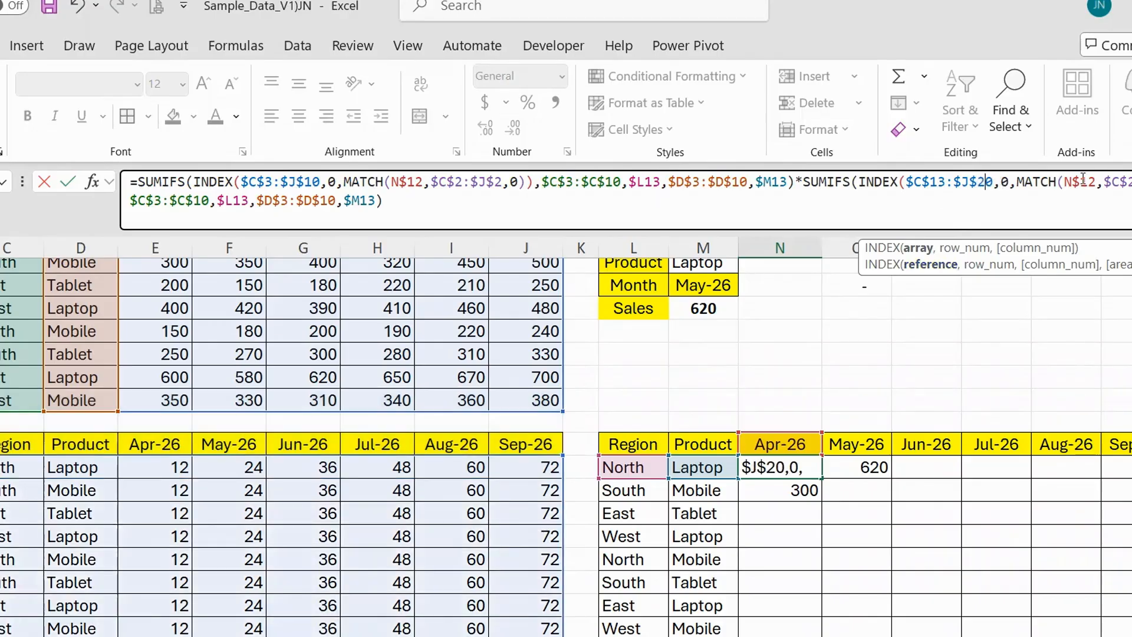
{"action": "scroll", "coordinate": [996, 328], "scroll_direction": "up", "scroll_amount": 1}
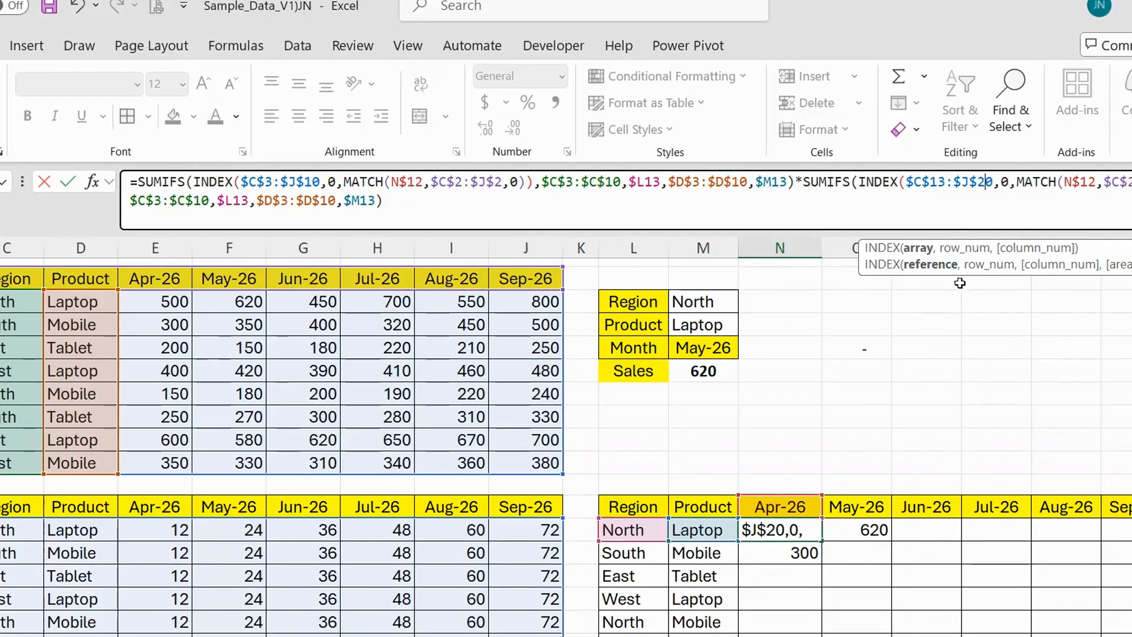
Change the lookup range of the second MATCH function to $C$13:$J$20.
{"action": "left_click", "coordinate": [1129, 181]}
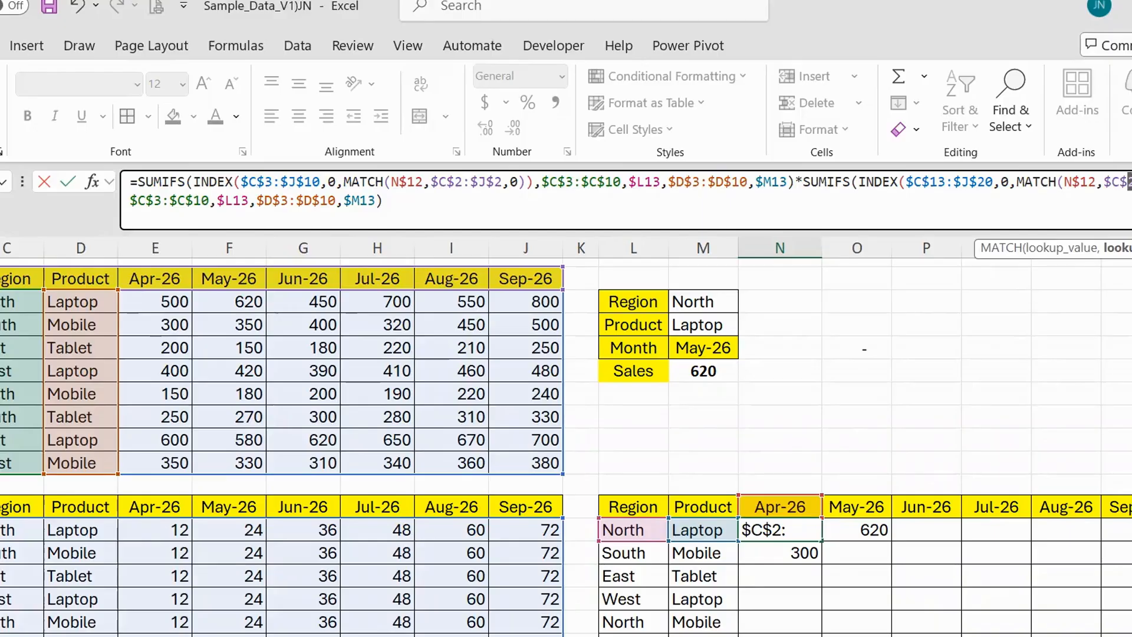
{"action": "type", "text": "13"}
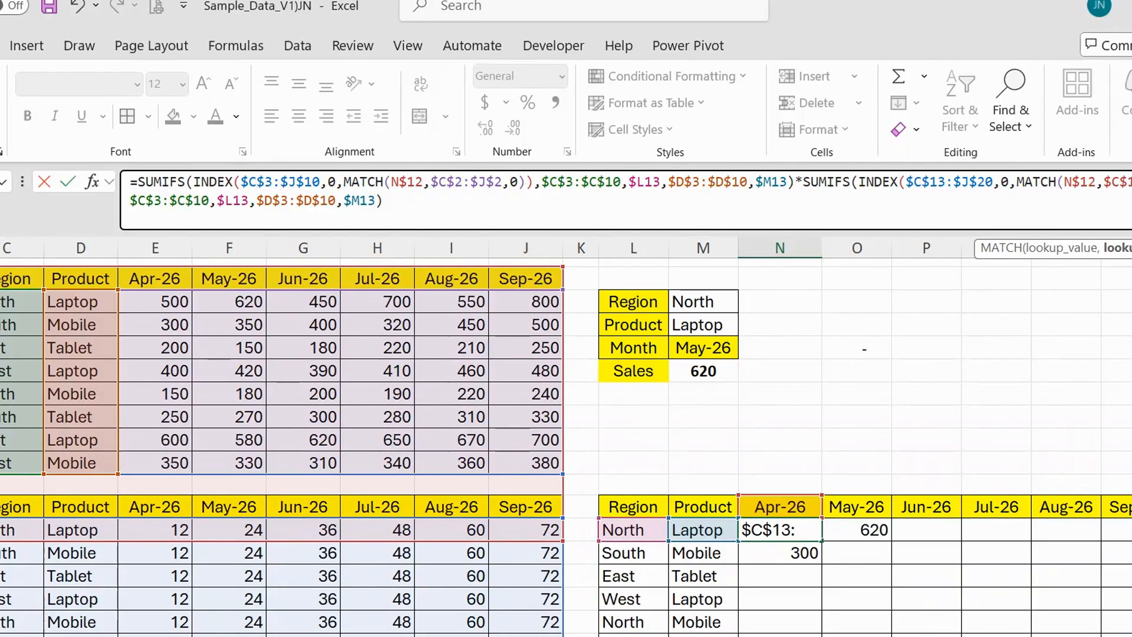
{"action": "left_click", "coordinate": [1130, 183]}
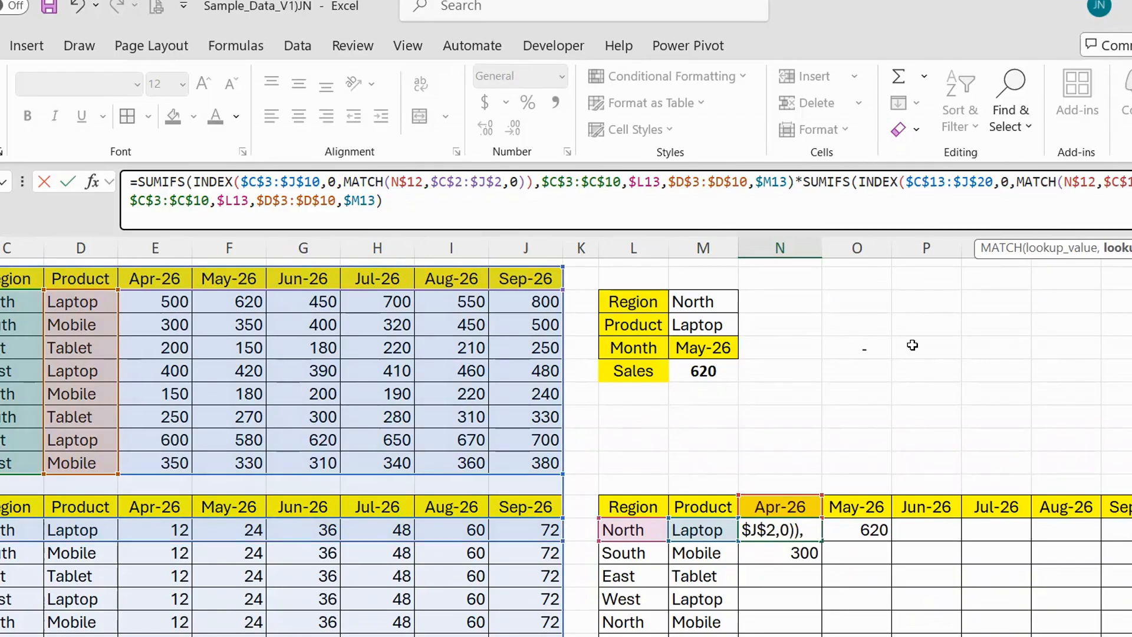
{"action": "type", "text": "0"}
{"action": "scroll", "coordinate": [911, 346], "scroll_direction": "down", "scroll_amount": 2}
{"action": "scroll", "coordinate": [910, 345], "scroll_direction": "up", "scroll_amount": 1}
{"action": "scroll", "coordinate": [911, 345], "scroll_direction": "up", "scroll_amount": 1}
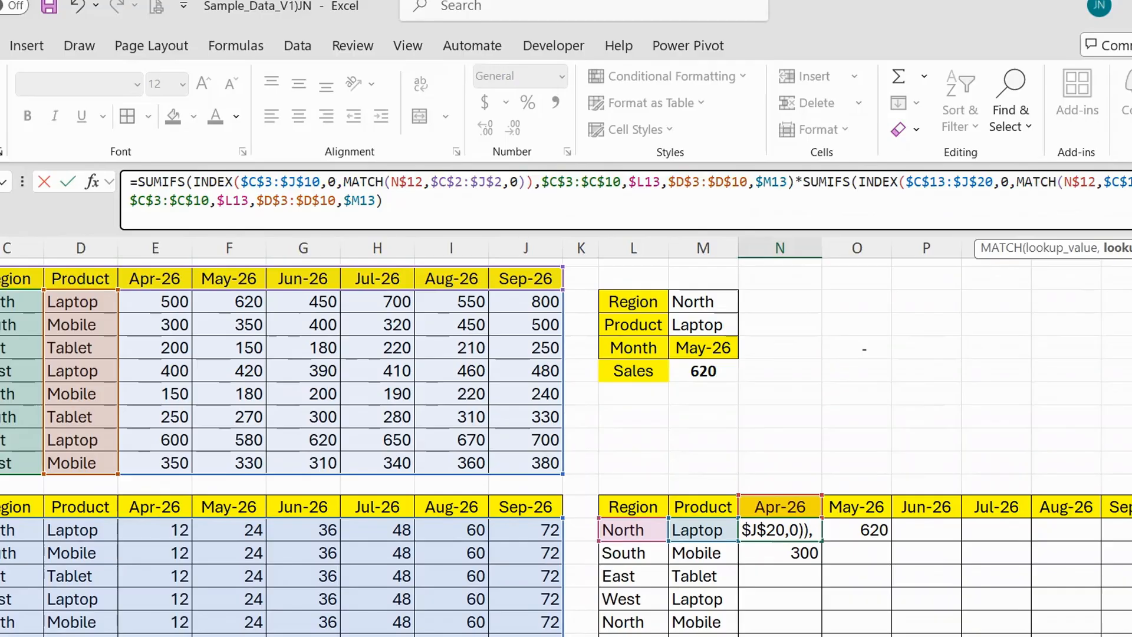
Change the lookup range of the second MATCH function to the second table's header row, $C$12:$J$12.
{"action": "key", "text": "BackSpace"}
{"action": "type", "text": "C"}
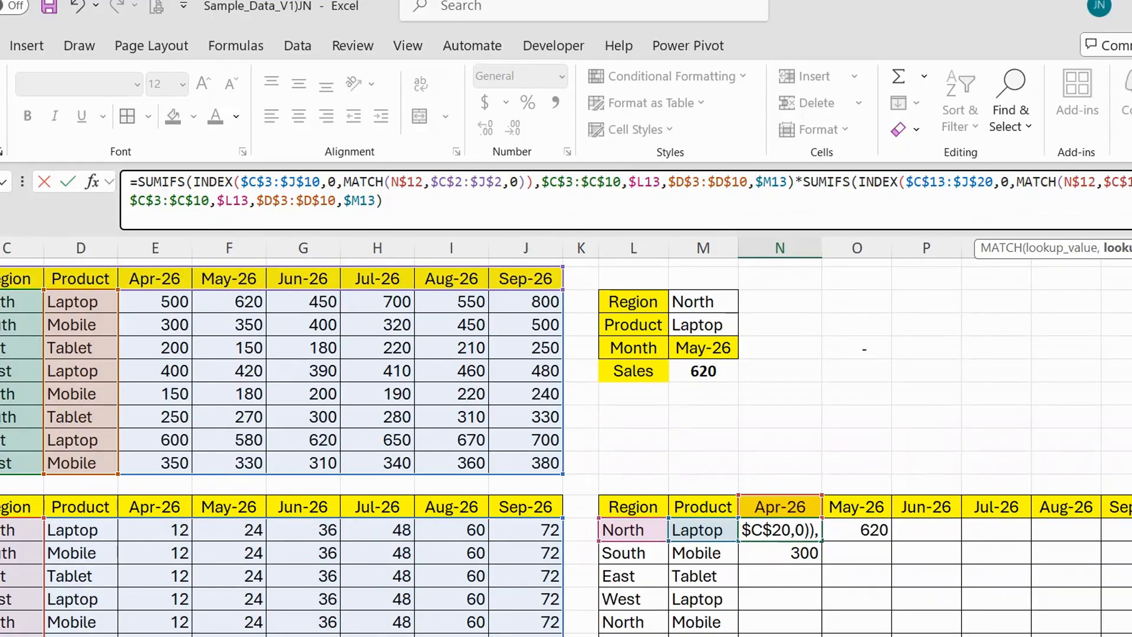
{"action": "key", "text": "BackSpace"}
{"action": "type", "text": "J"}
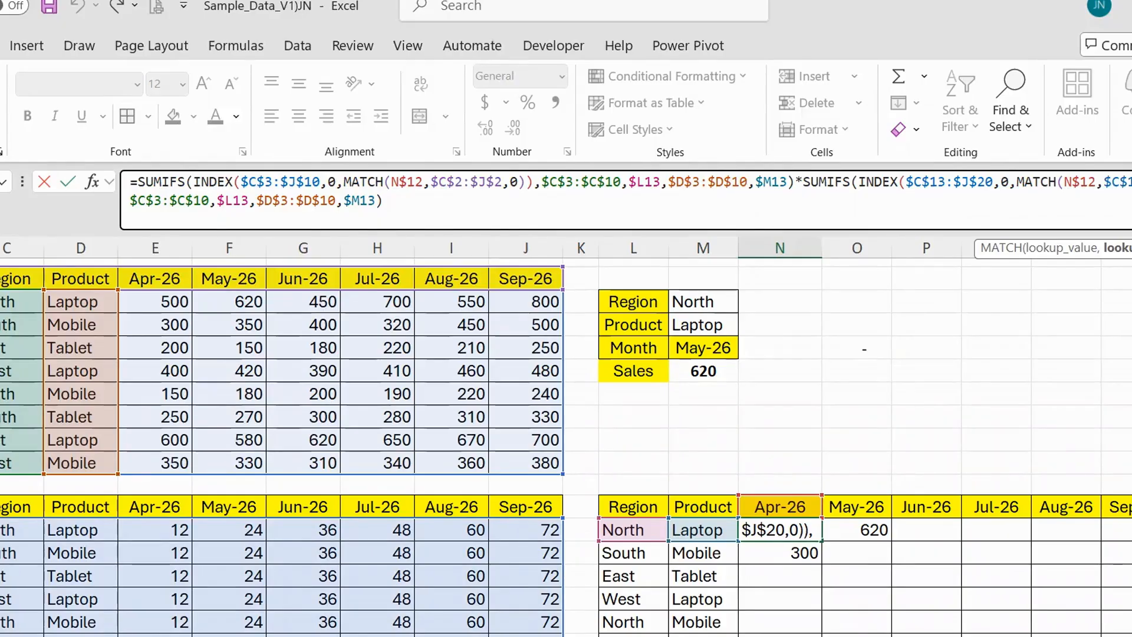
{"action": "key", "text": "BackSpace"}
{"action": "type", "text": "C"}
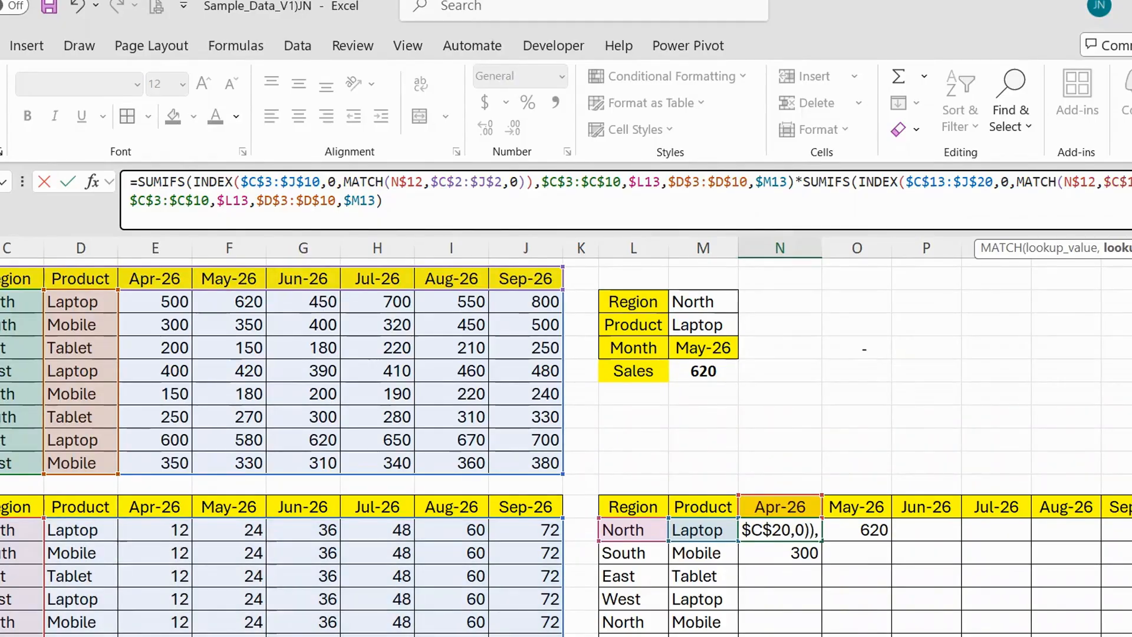
{"action": "key", "text": "BackSpace"}
{"action": "type", "text": "12:"}
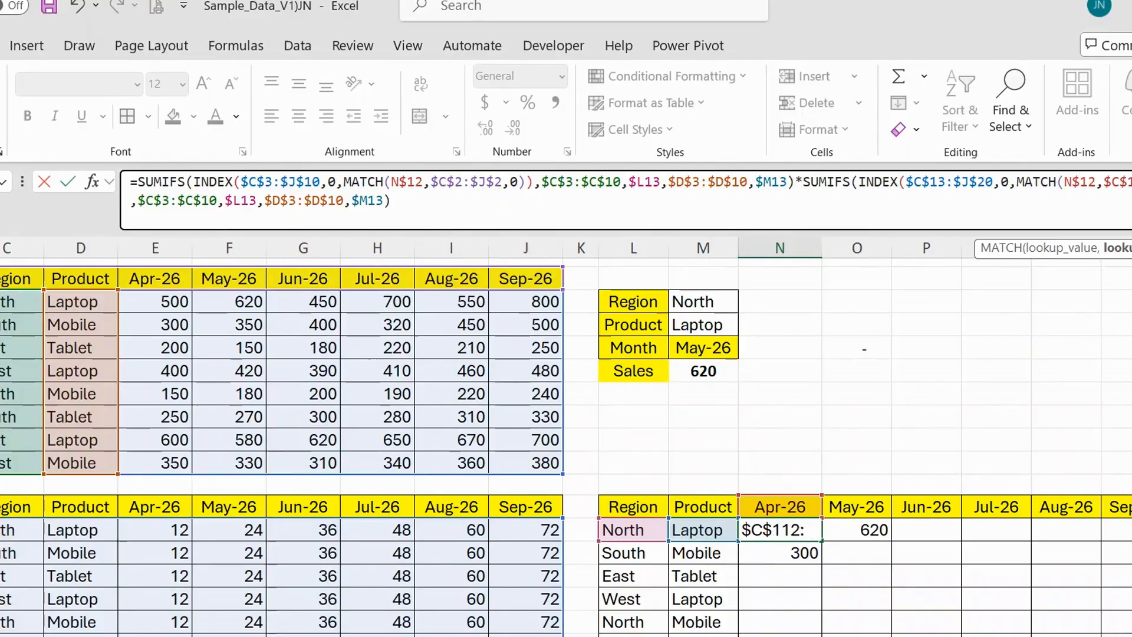
{"action": "key", "text": "BackSpace"}
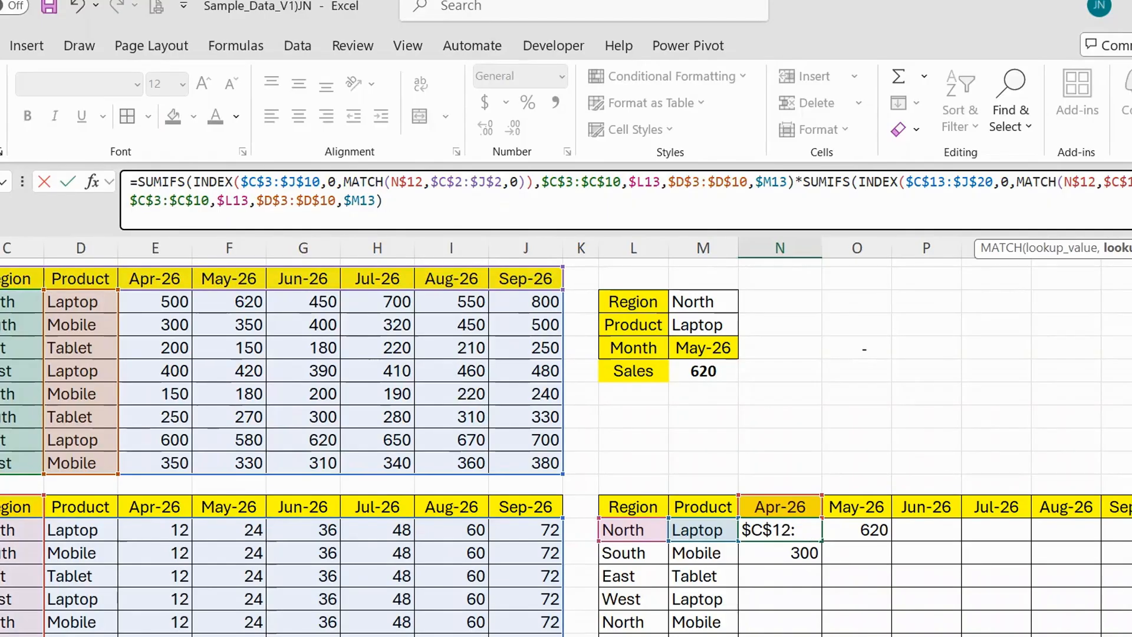
{"action": "key", "text": "Right"}
{"action": "type", "text": "12"}
{"action": "key", "text": "BackSpace"}
{"action": "type", "text": "j"}
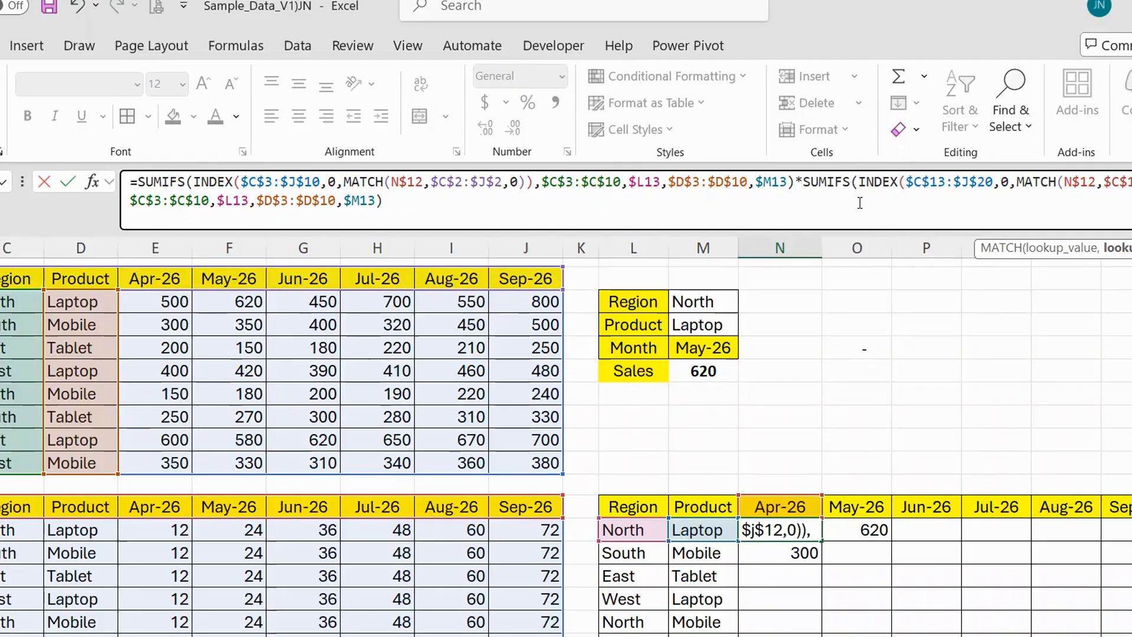
Remove the multiplied second SUMIFS expression from the N13 formula, keeping only the first SUMIFS.
{"action": "left_click_drag", "start_coordinate": [797, 182], "coordinate": [918, 219]}
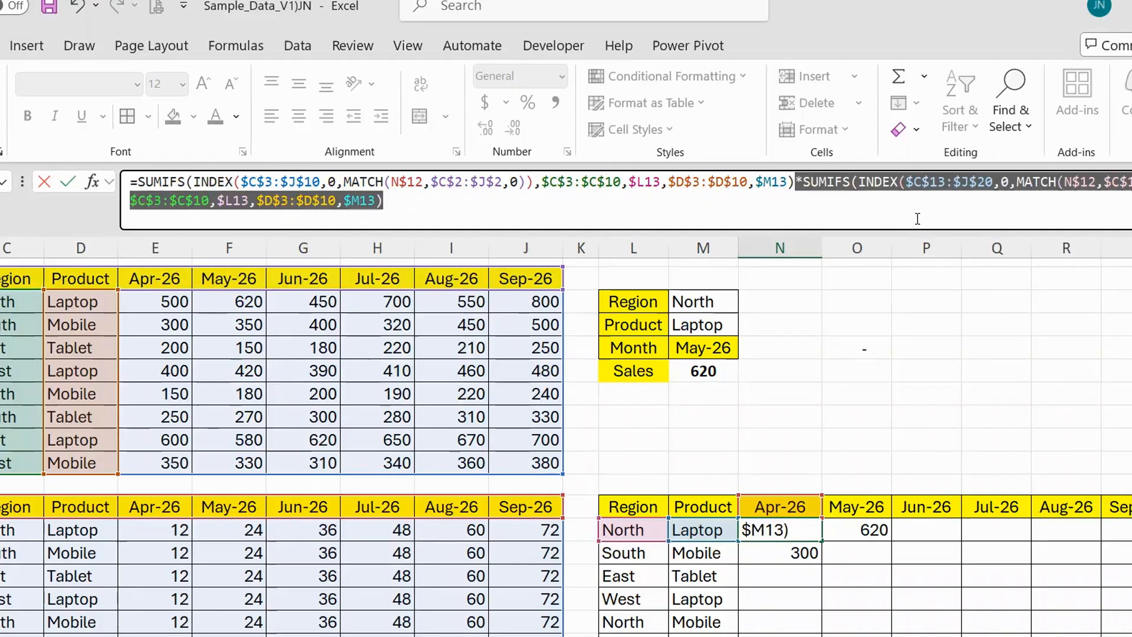
{"action": "key", "text": "Delete"}
{"action": "key", "text": "ctrl+Return"}
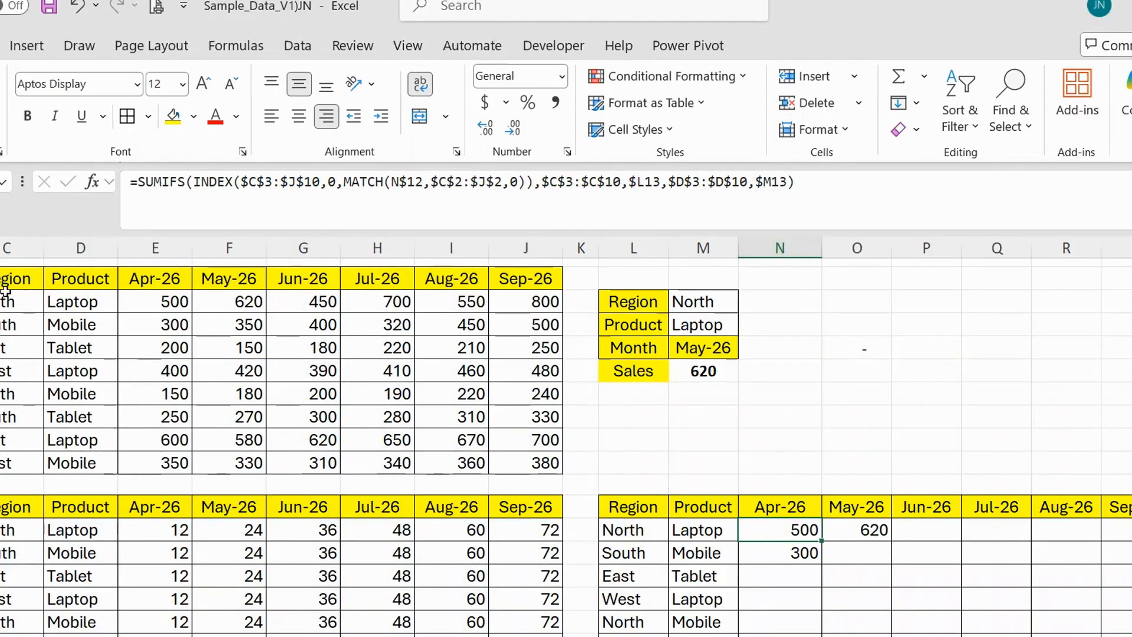
Copy the first table's Region column, including its header and formatting, into the adjacent empty column B.
{"action": "key", "text": "ctrl+Home"}
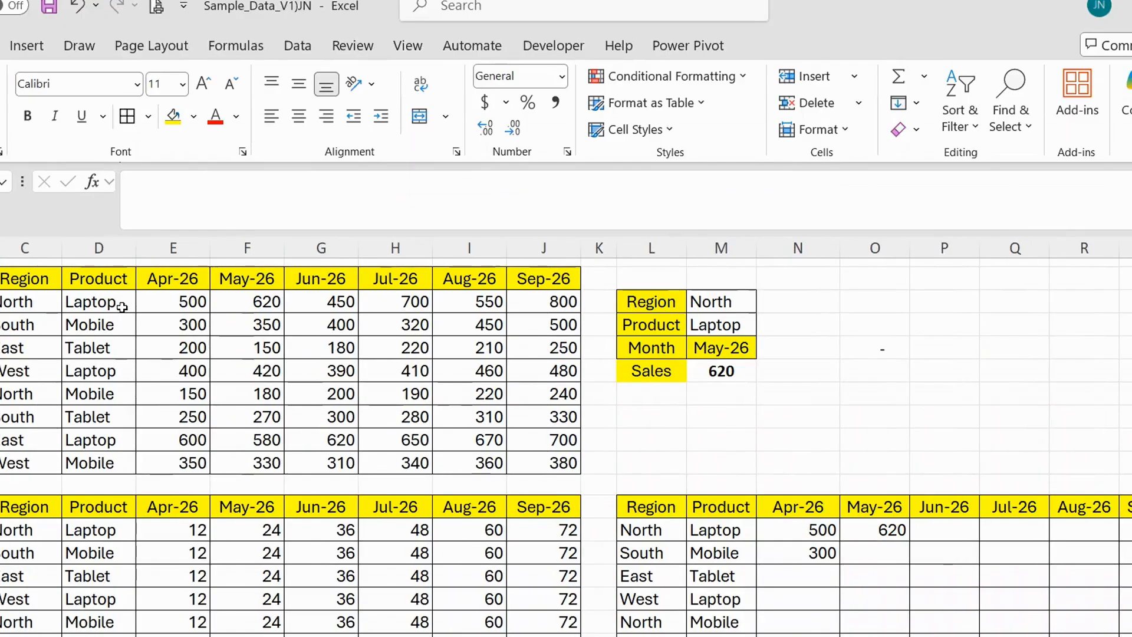
{"action": "key", "text": "Right"}
{"action": "key", "text": "ctrl+shift+Down"}
{"action": "key", "text": "ctrl+c"}
{"action": "key", "text": "Left"}
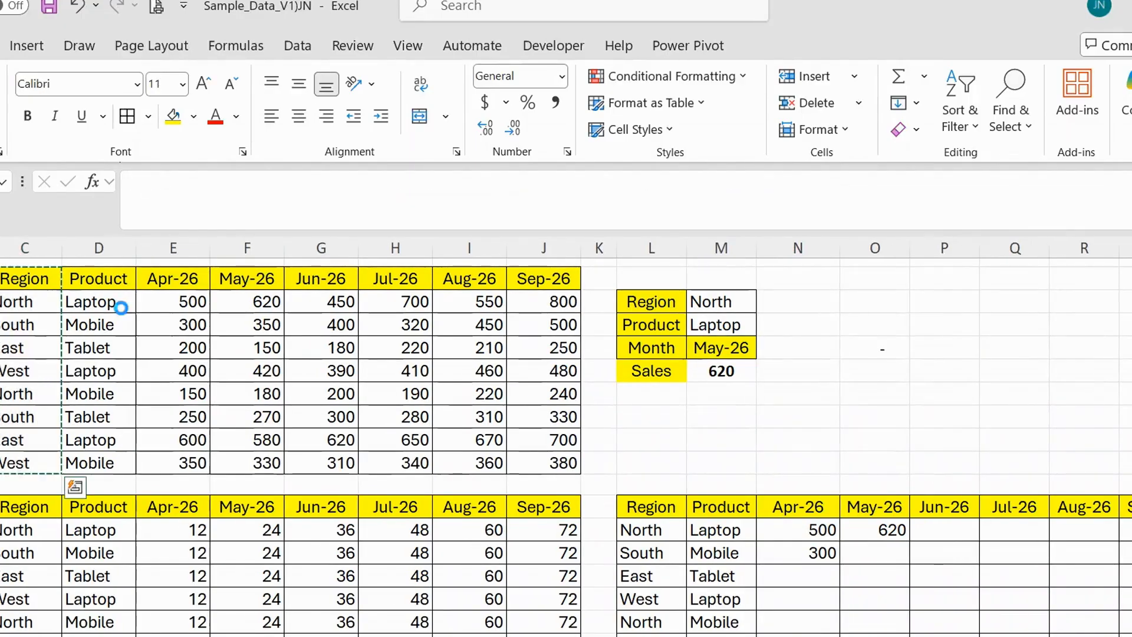
{"action": "key", "text": "ctrl+v"}
{"action": "key", "text": "alt+h"}
{"action": "key", "text": "w"}
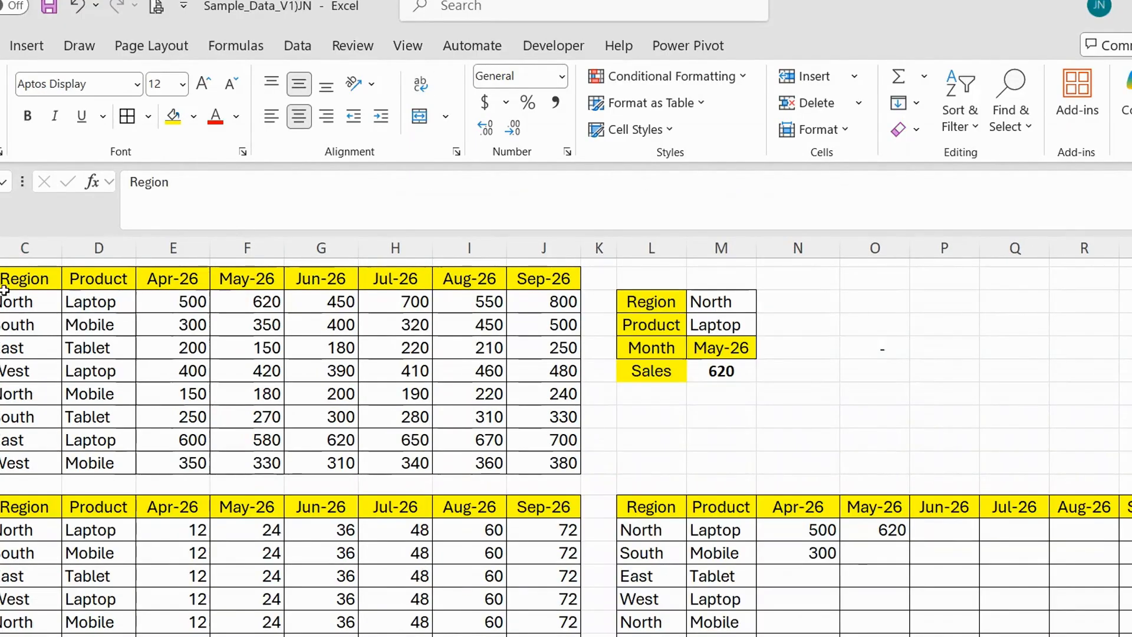
Widen column B, rename its copied header to Type and enter Rate in the first row below it.
{"action": "left_click_drag", "start_coordinate": [0, 248], "coordinate": [2, 248]}
{"action": "type", "text": "Type"}
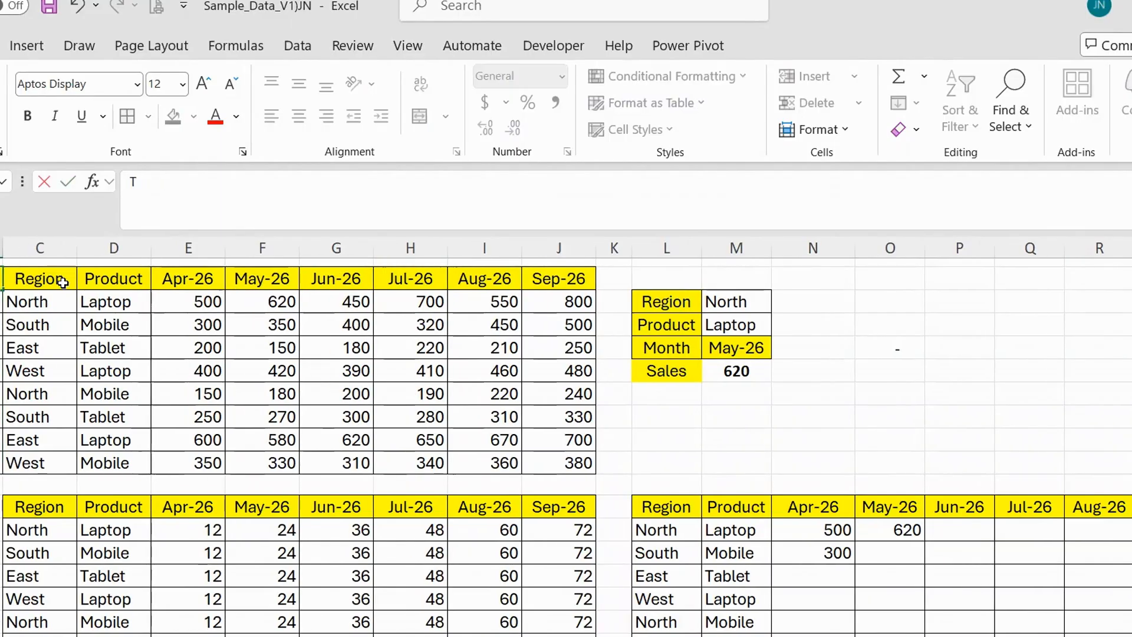
{"action": "key", "text": "Return"}
{"action": "key", "text": "Down"}
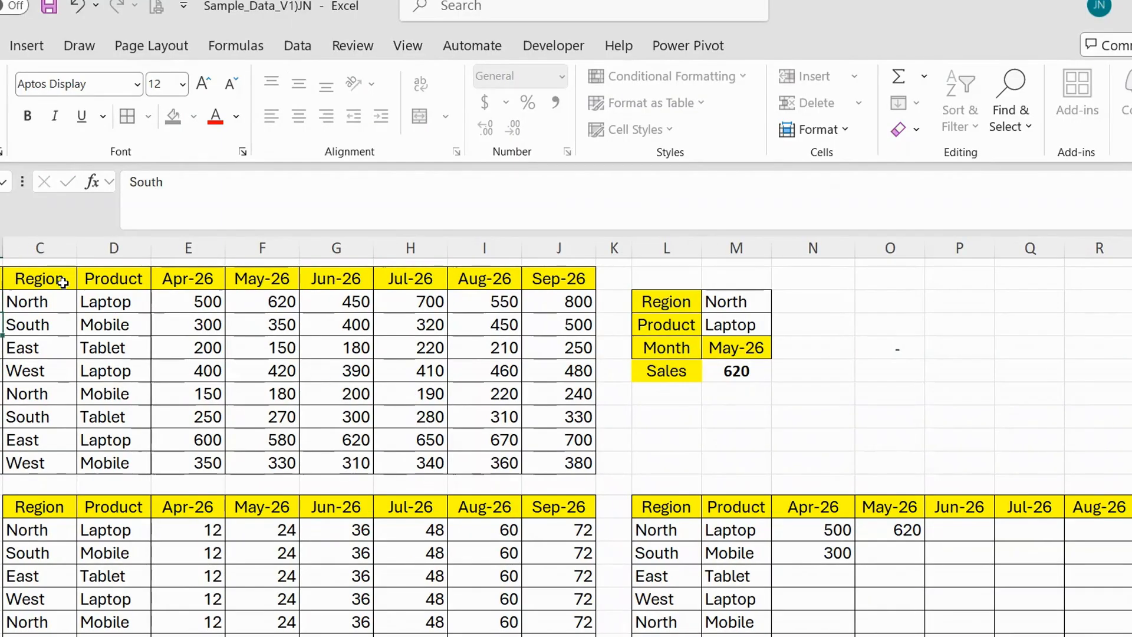
{"action": "key", "text": "ctrl+Down"}
{"action": "key", "text": "ctrl+shift+Up"}
{"action": "key", "text": "ctrl+d"}
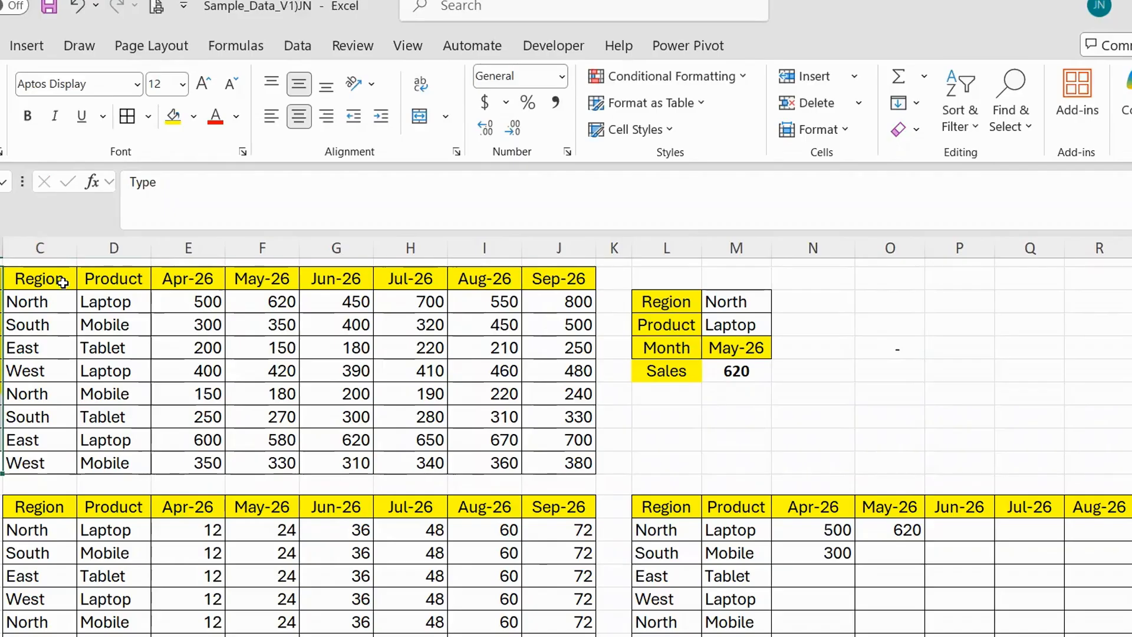
{"action": "key", "text": "ctrl+z"}
{"action": "key", "text": "ctrl+q"}
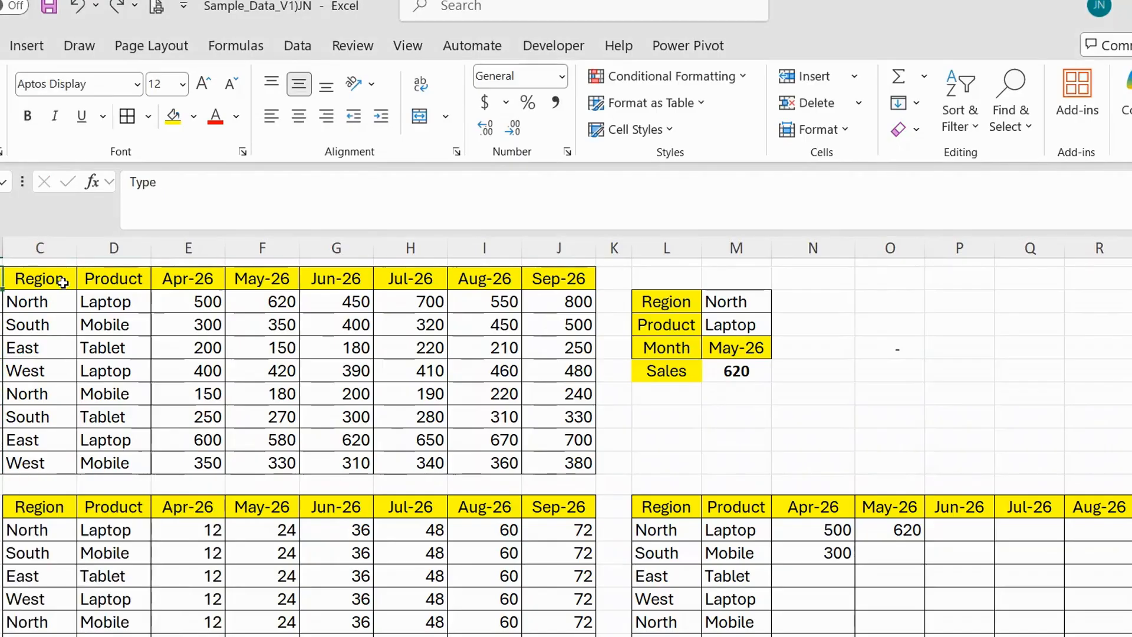
Fill Rate down the first table's Type column and copy the whole column beside the second table.
{"action": "key", "text": "Down"}
{"action": "key", "text": "ctrl+shift+Down"}
{"action": "key", "text": "Up"}
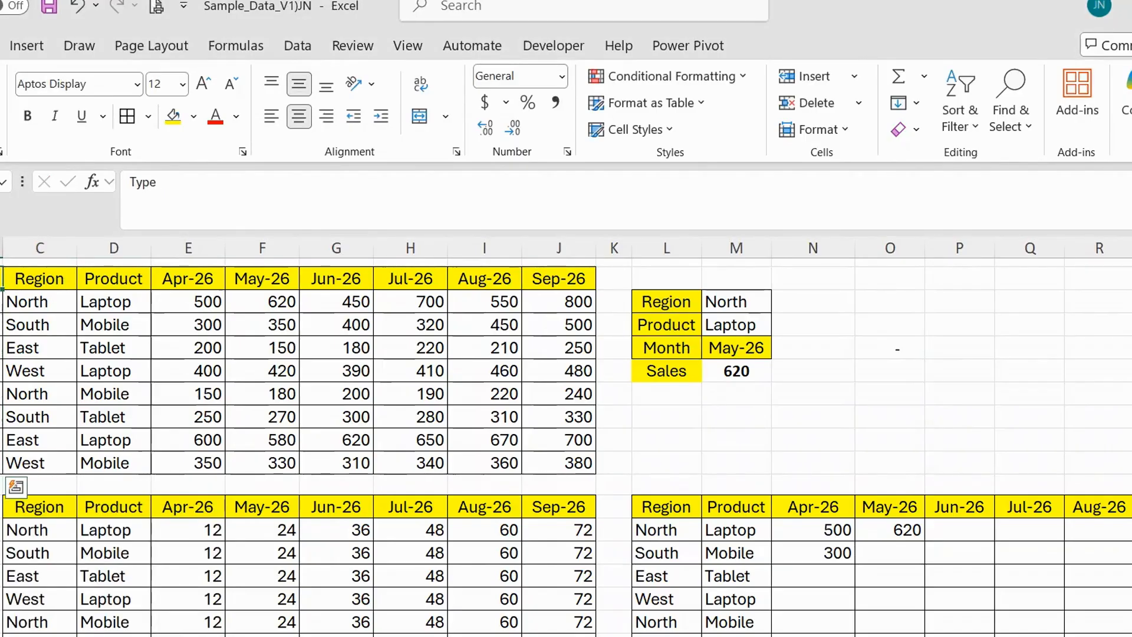
{"action": "key", "text": "ctrl+shift+Down"}
{"action": "key", "text": "ctrl+c"}
{"action": "key", "text": "ctrl+v"}
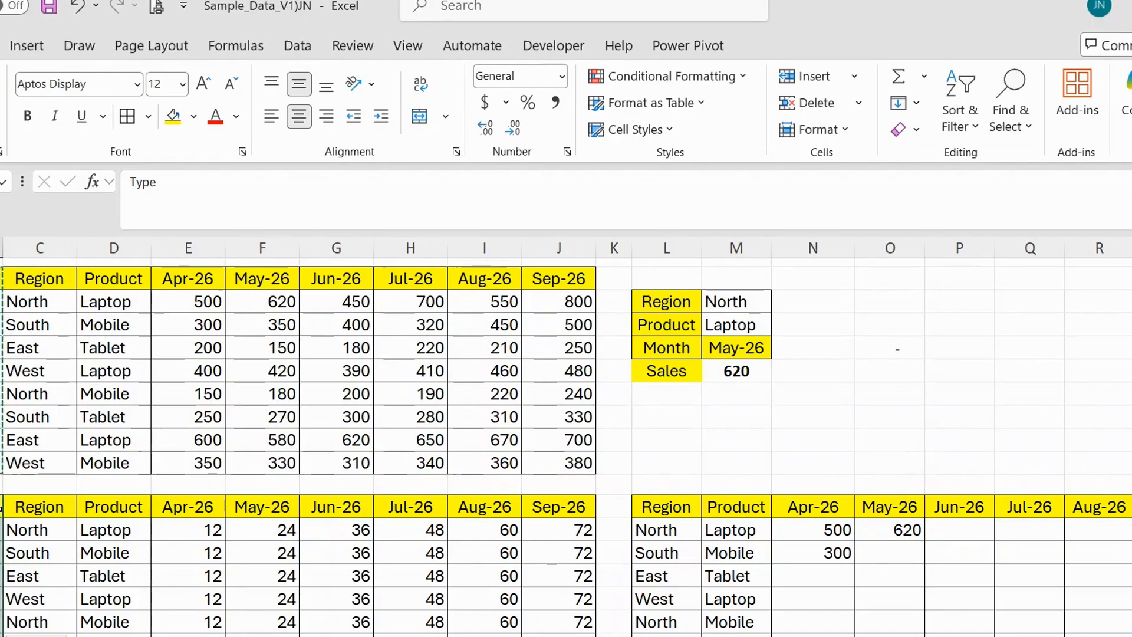
Replace the Type values in all rows of the second table with Qty.
{"action": "scroll", "coordinate": [129, 522], "scroll_direction": "down", "scroll_amount": 1}
{"action": "key", "text": "Down"}
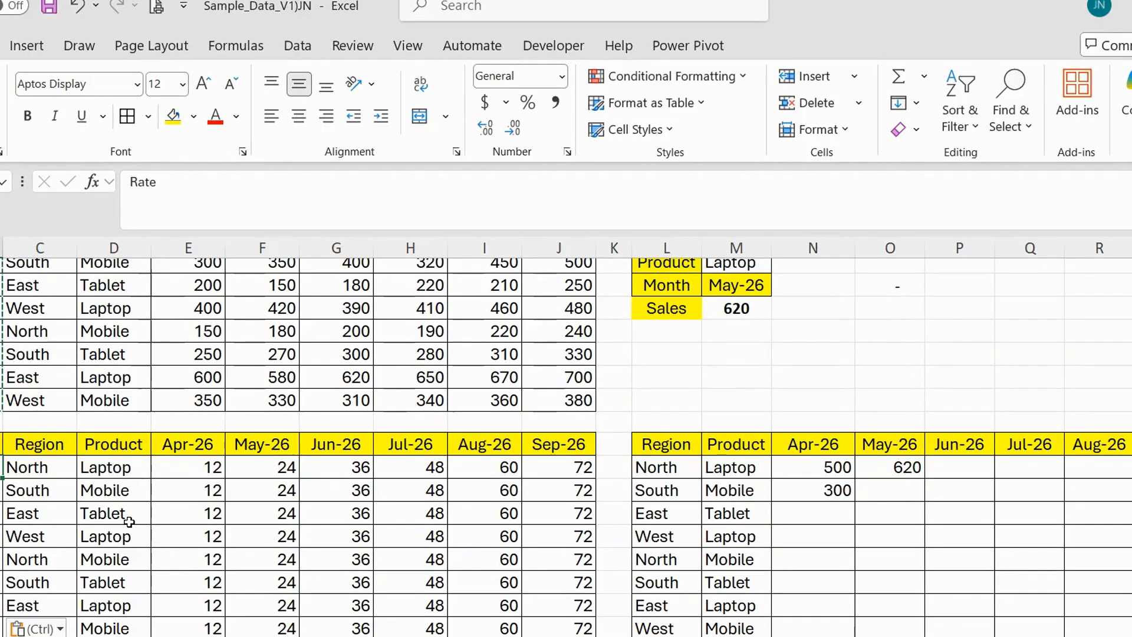
{"action": "type", "text": "Qty"}
{"action": "key", "text": "Return"}
{"action": "key", "text": "Up"}
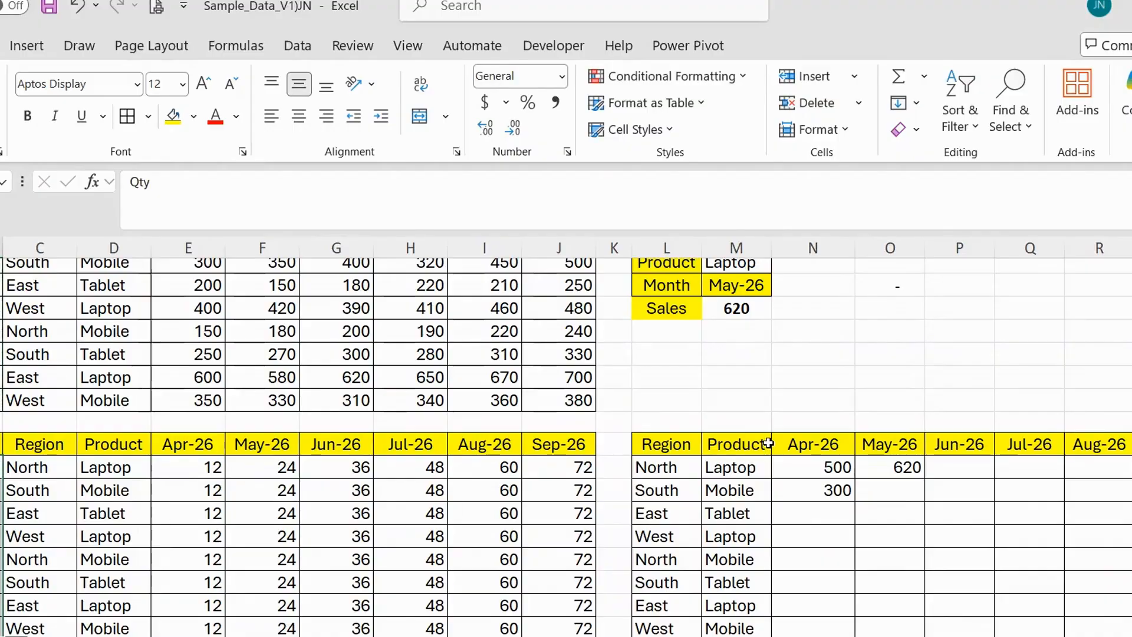
{"action": "left_click", "coordinate": [798, 465]}
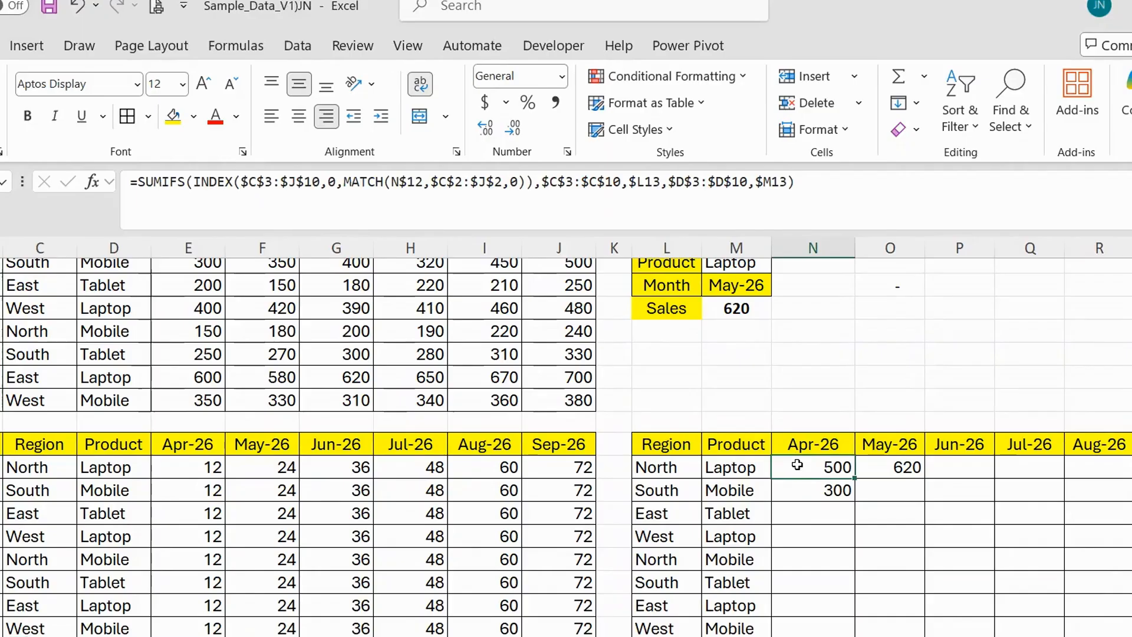
{"action": "left_click", "coordinate": [830, 177]}
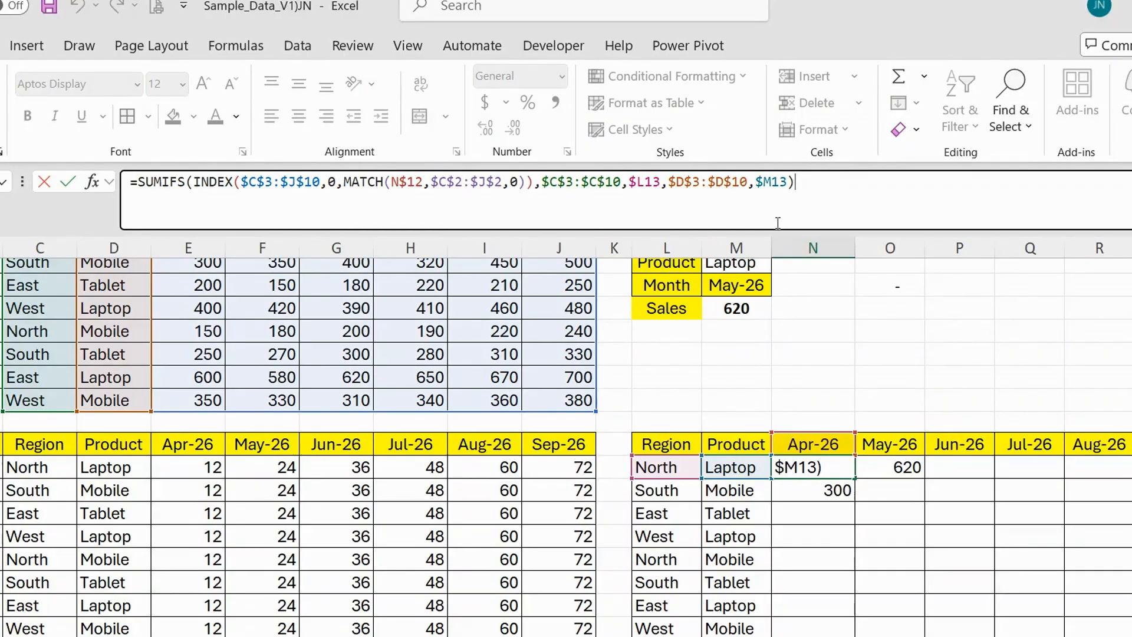
{"action": "key", "text": "Escape"}
{"action": "scroll", "coordinate": [8, 359], "scroll_direction": "up", "scroll_amount": 1}
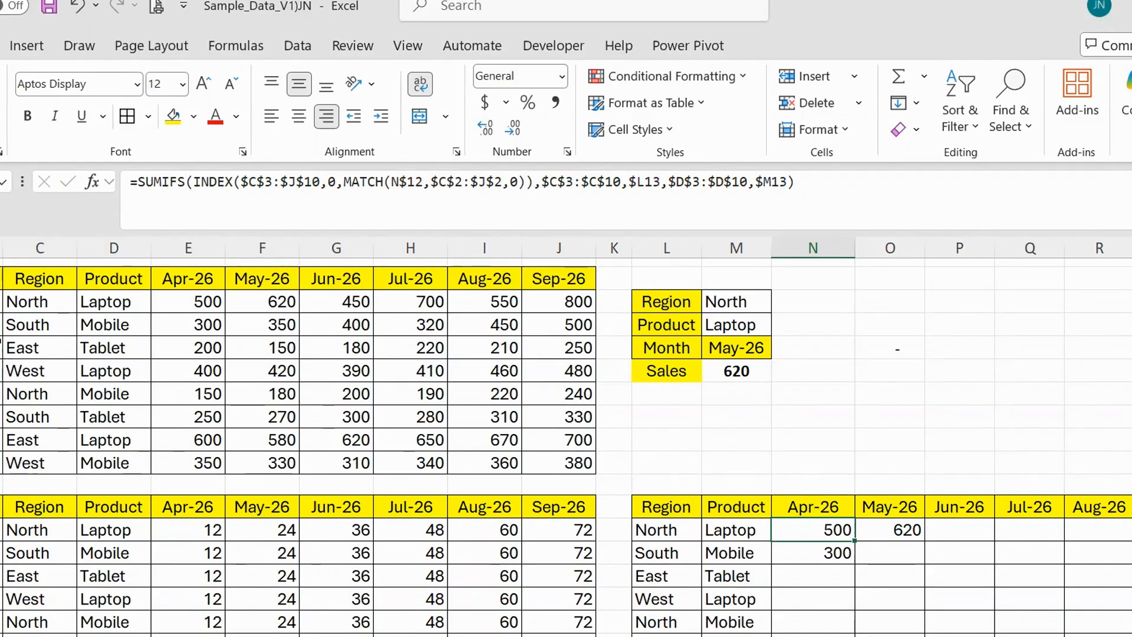
{"action": "left_click_drag", "start_coordinate": [1, 278], "coordinate": [547, 466]}
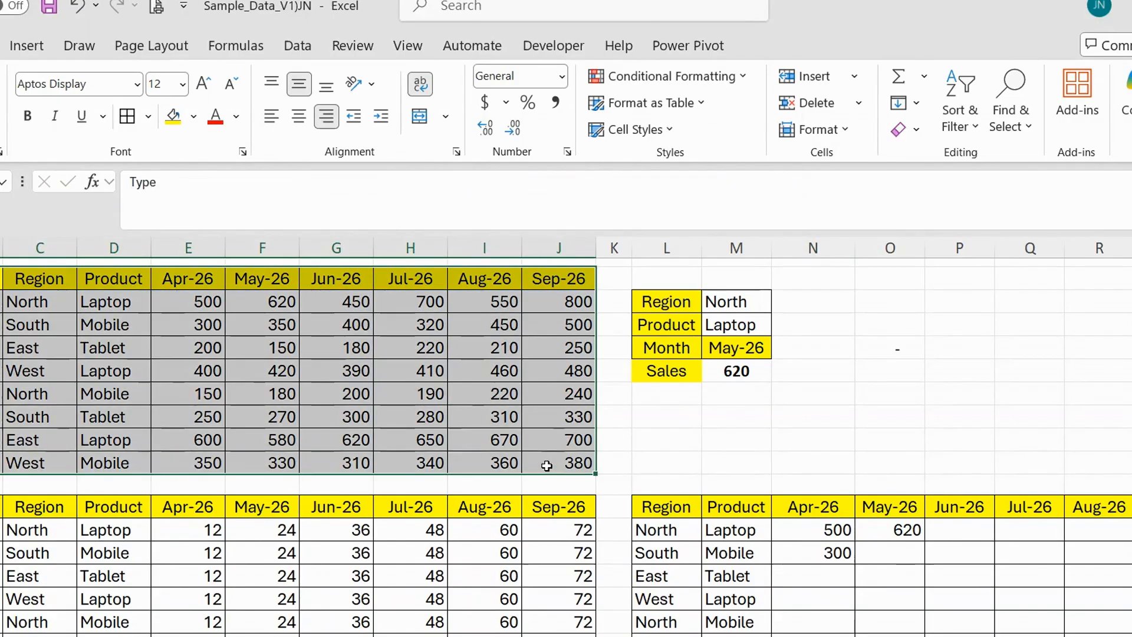
{"action": "left_click_drag", "start_coordinate": [1, 509], "coordinate": [589, 636]}
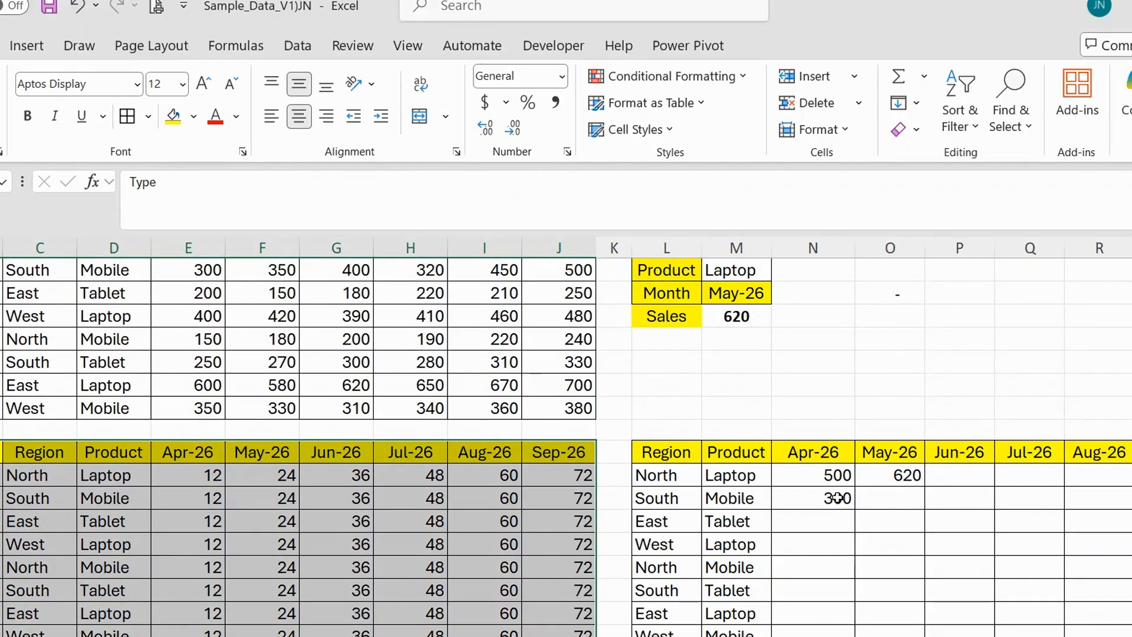
Extend the INDEX array in the N13 formula to $C$3:$J$73 so it spans both data tables.
{"action": "left_click", "coordinate": [832, 472]}
{"action": "left_click", "coordinate": [836, 197]}
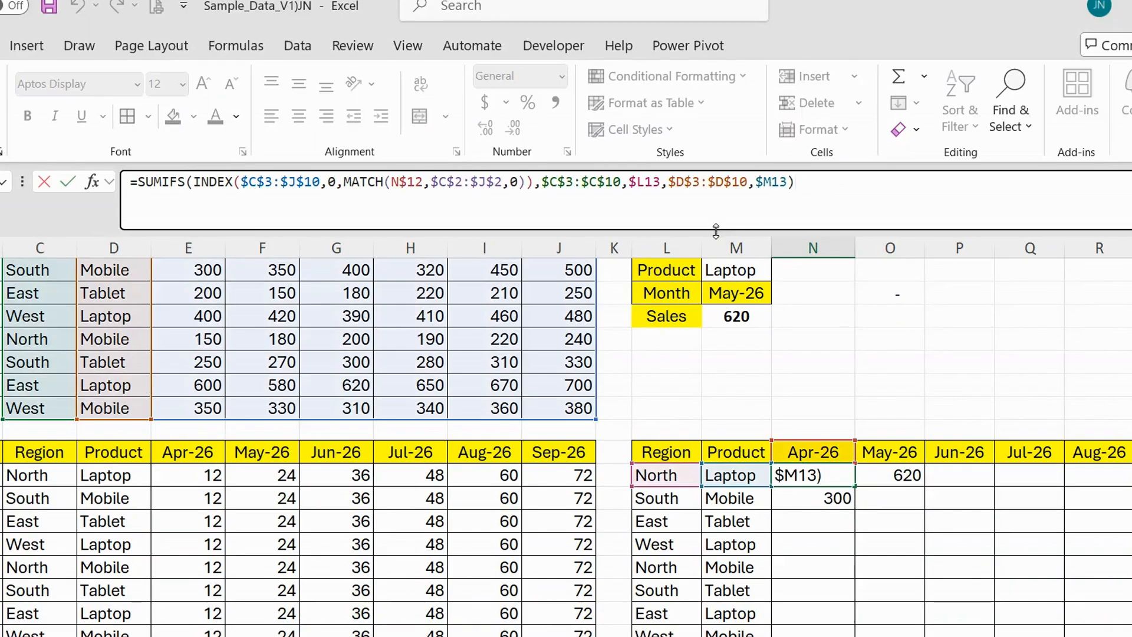
{"action": "scroll", "coordinate": [415, 233], "scroll_direction": "up", "scroll_amount": 1}
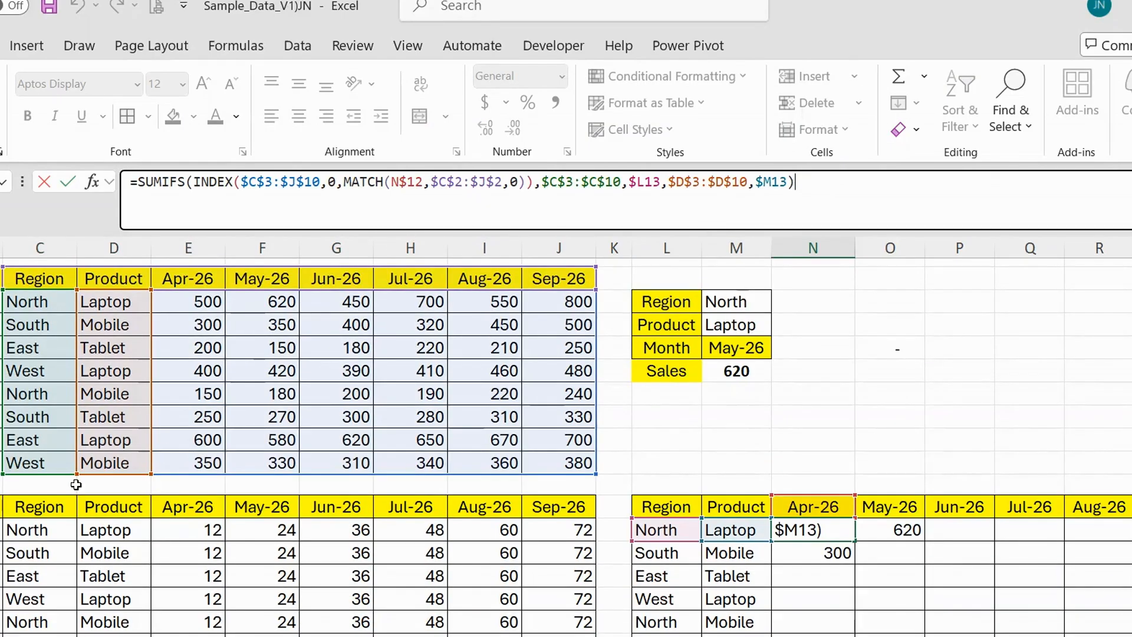
{"action": "left_click_drag", "start_coordinate": [595, 473], "coordinate": [400, 263]}
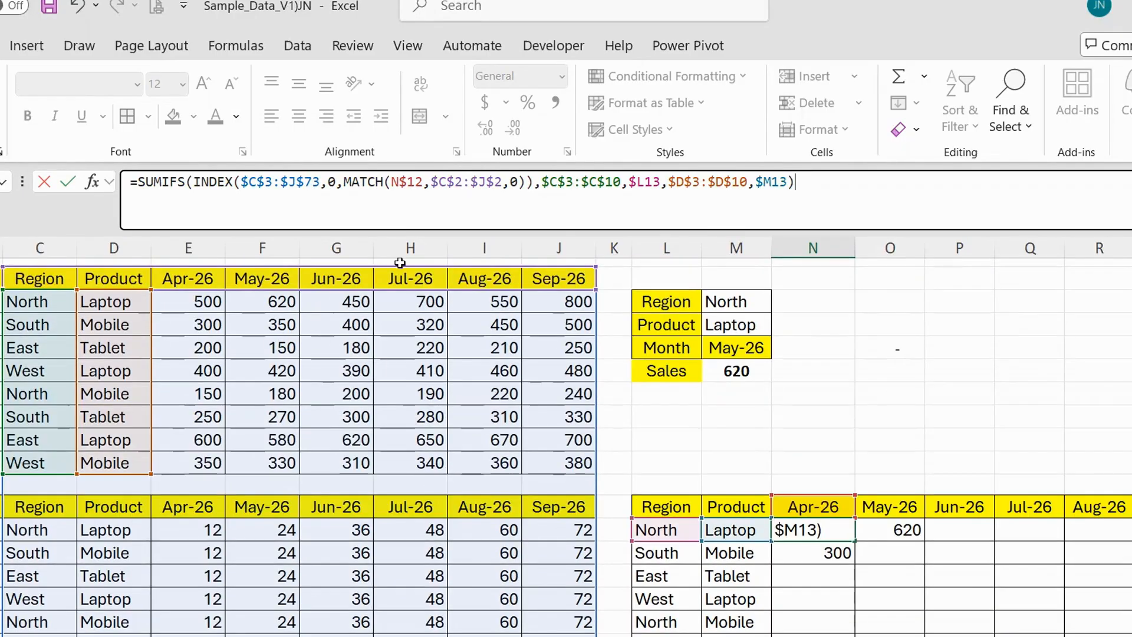
Extend the N13 formula's region criteria range to $C$3:$C$73 and its product criteria range to $D$3:$D$73.
{"action": "left_click", "coordinate": [447, 182]}
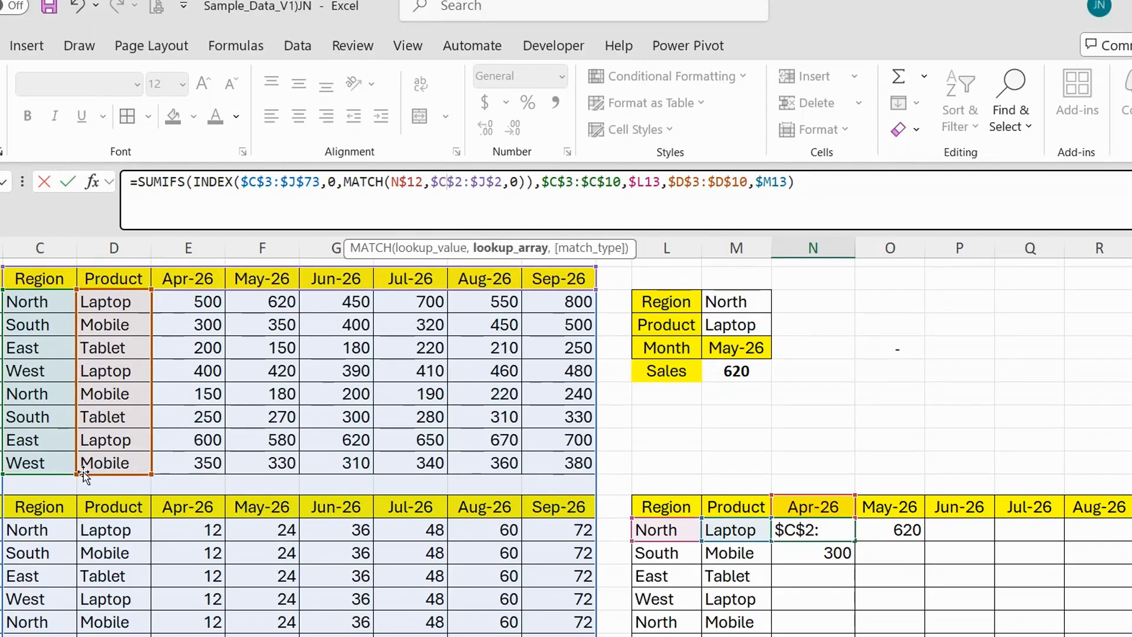
{"action": "left_click_drag", "start_coordinate": [83, 472], "coordinate": [86, 359]}
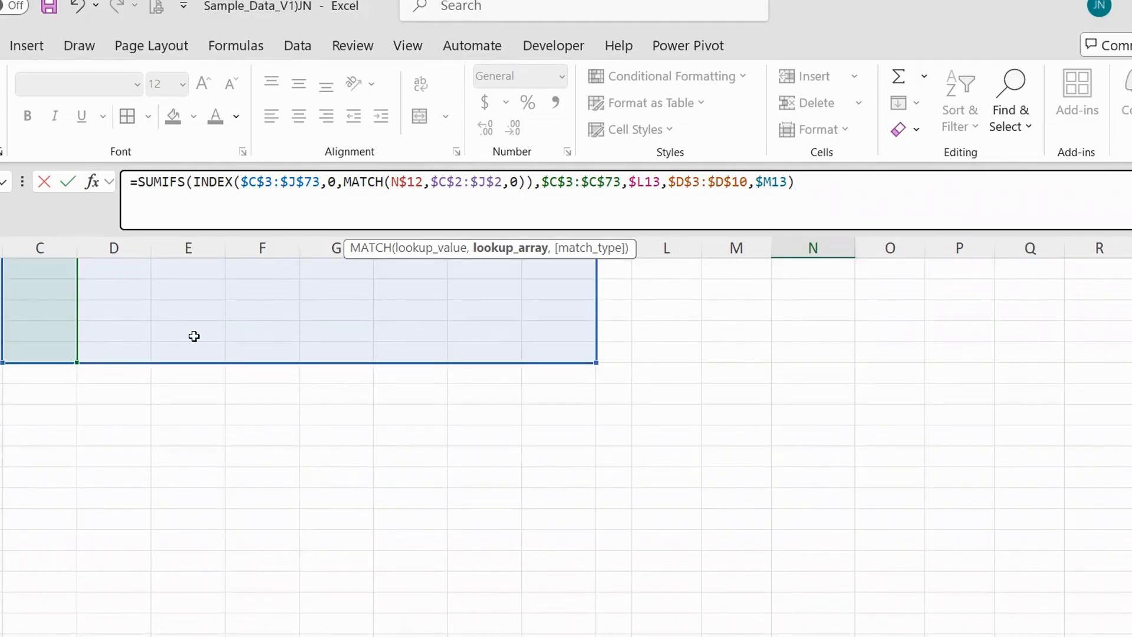
{"action": "scroll", "coordinate": [288, 371], "scroll_direction": "up", "scroll_amount": 20}
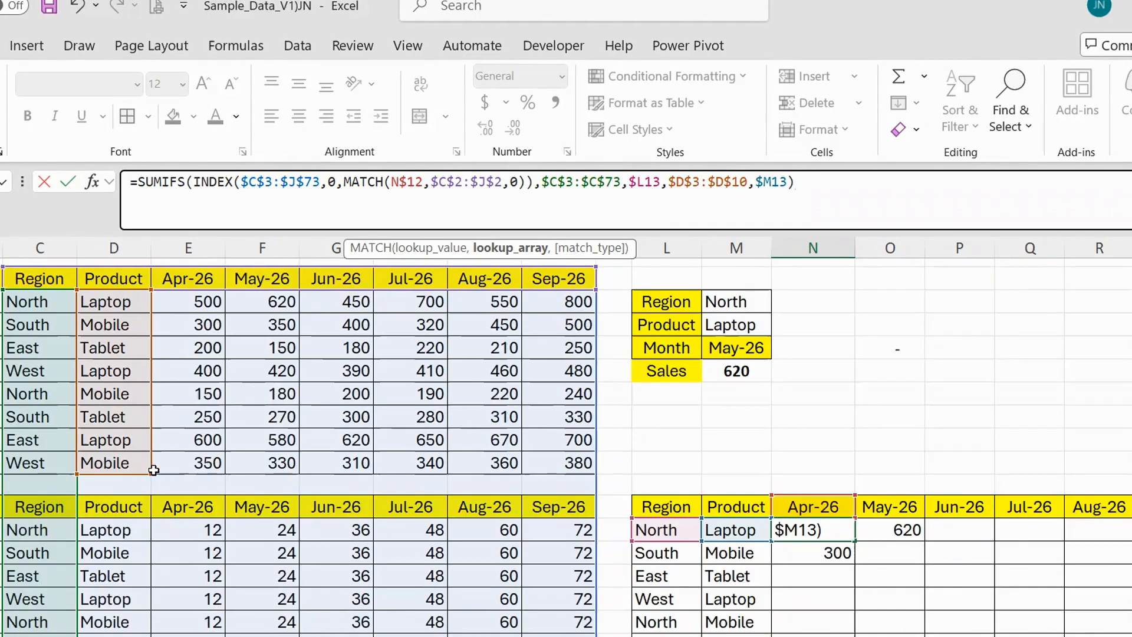
{"action": "left_click_drag", "start_coordinate": [153, 470], "coordinate": [161, 303]}
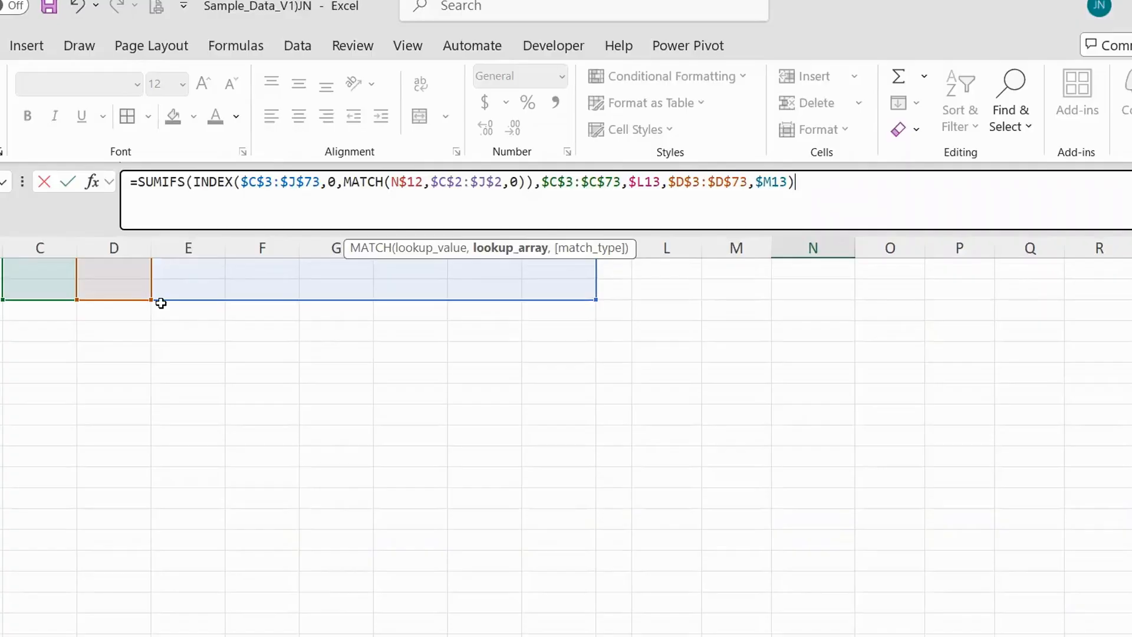
{"action": "key", "text": "ctrl+Return"}
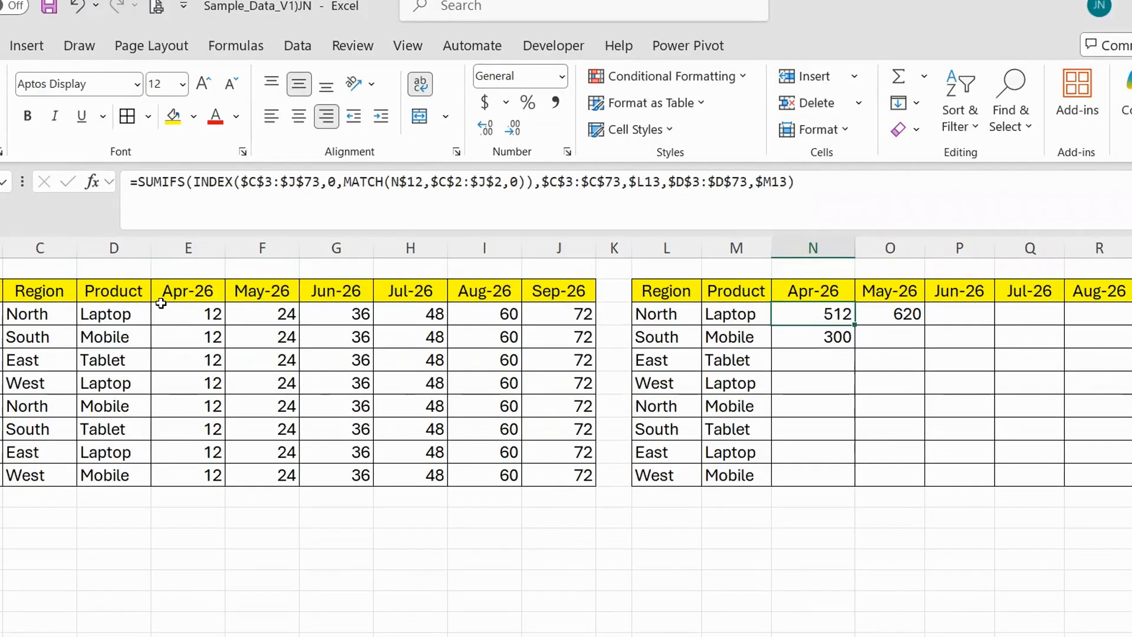
Add $B$3:$B$73, the Type column across both data tables, as a third criteria range in the N13 SUMIFS formula.
{"action": "left_click", "coordinate": [791, 182]}
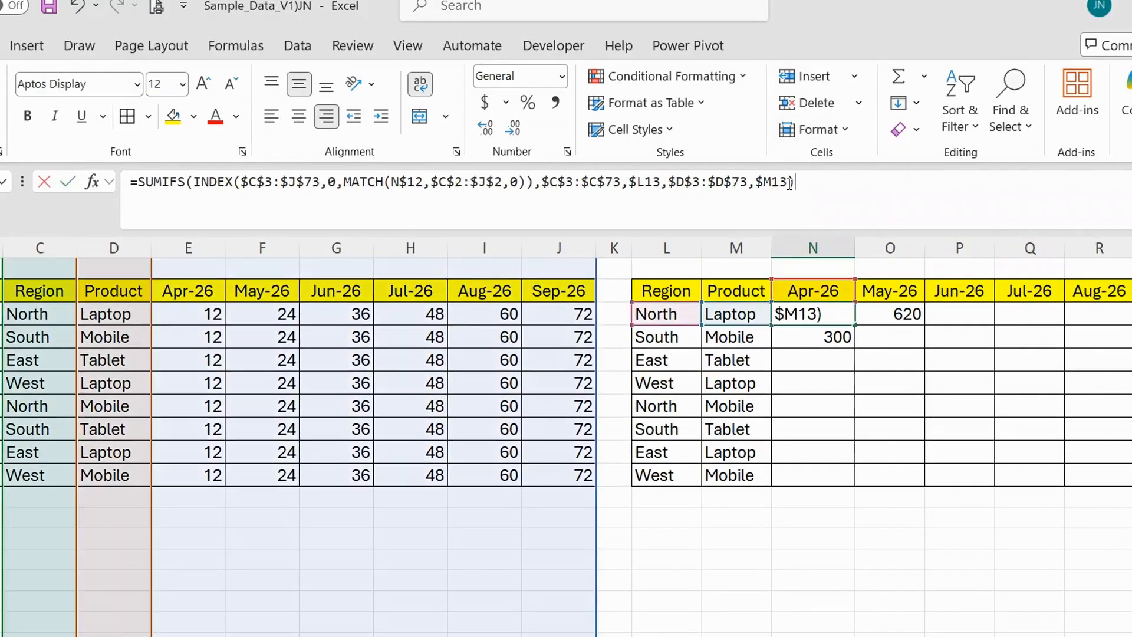
{"action": "scroll", "coordinate": [846, 271], "scroll_direction": "up", "scroll_amount": 3}
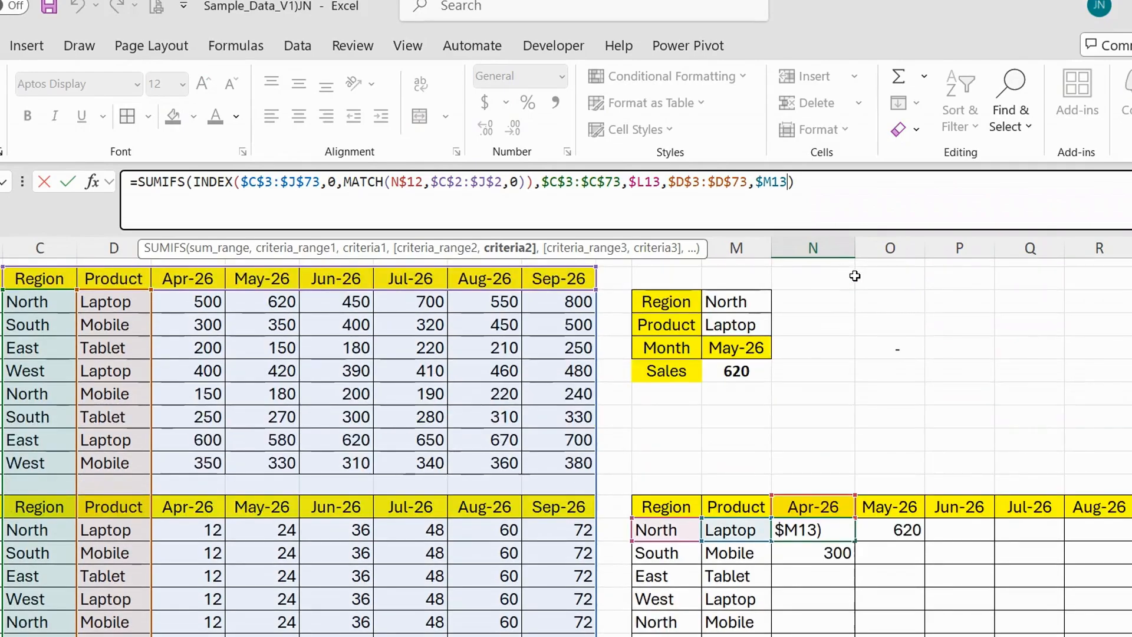
{"action": "type", "text": ","}
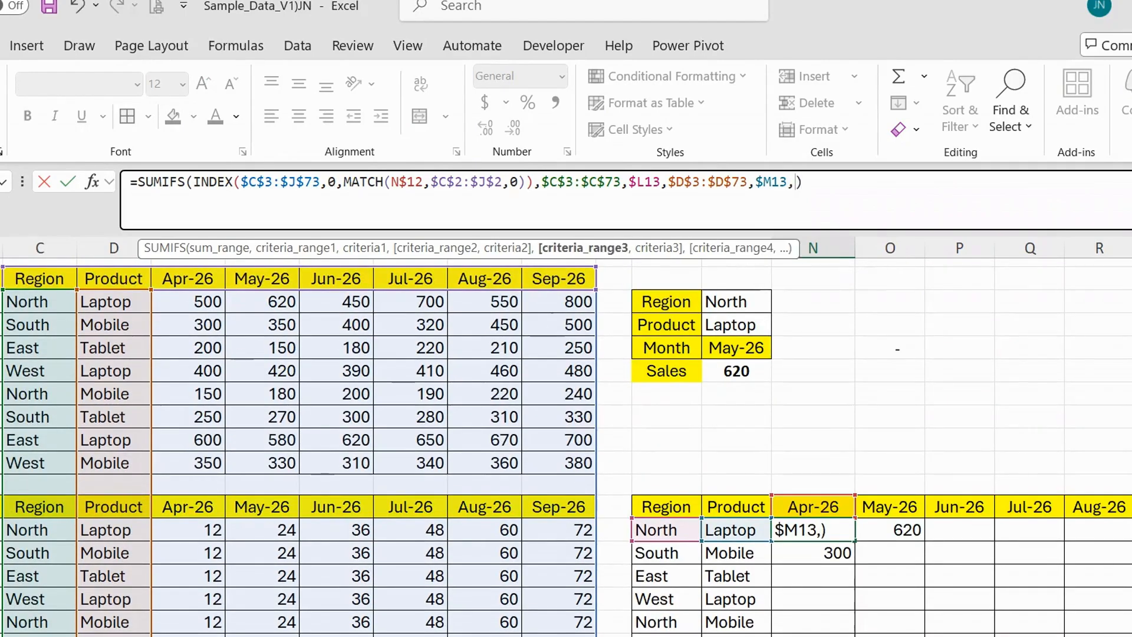
{"action": "left_click", "coordinate": [1, 302]}
{"action": "scroll", "coordinate": [16, 366], "scroll_direction": "down", "scroll_amount": 9}
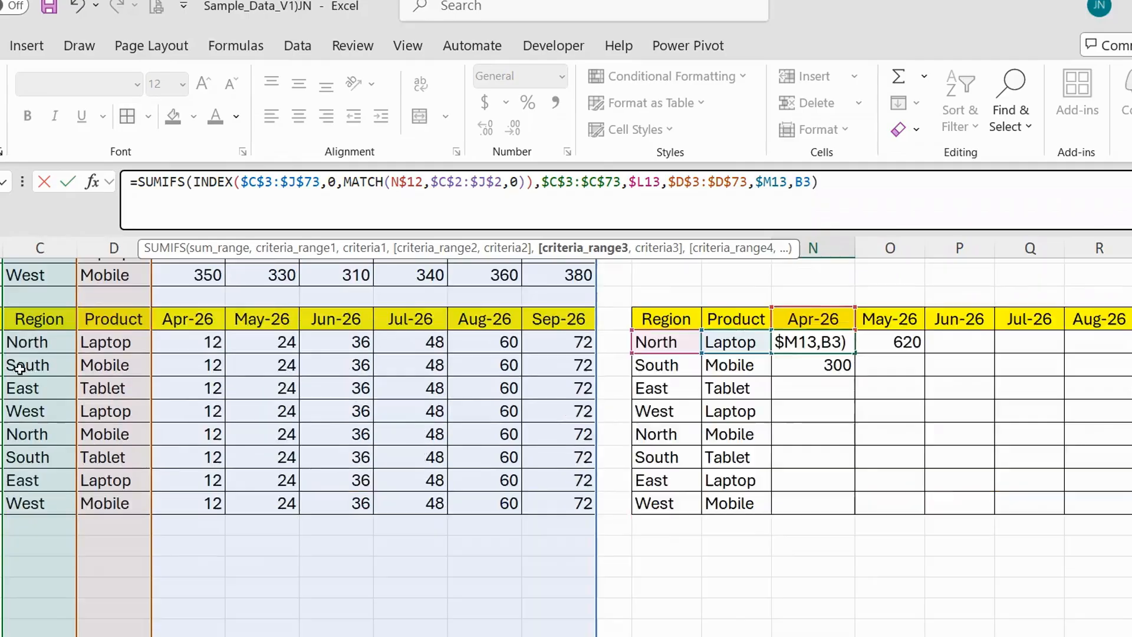
{"action": "scroll", "coordinate": [1, 440], "scroll_direction": "down", "scroll_amount": 3}
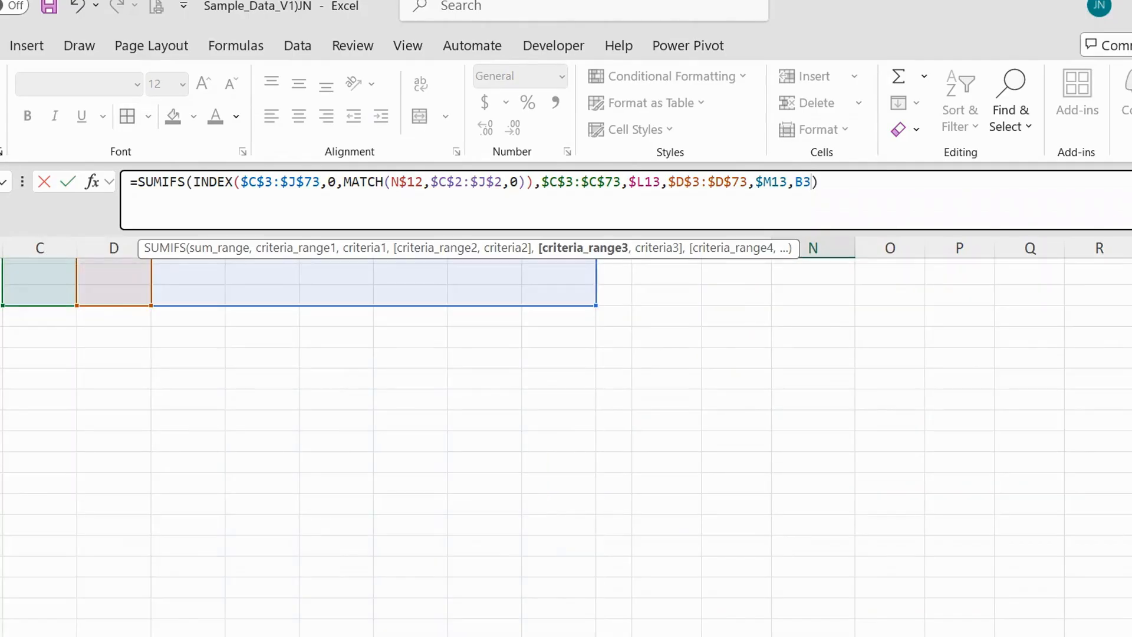
{"action": "left_click", "coordinate": [1, 296], "text": "shift"}
{"action": "key", "text": "F4"}
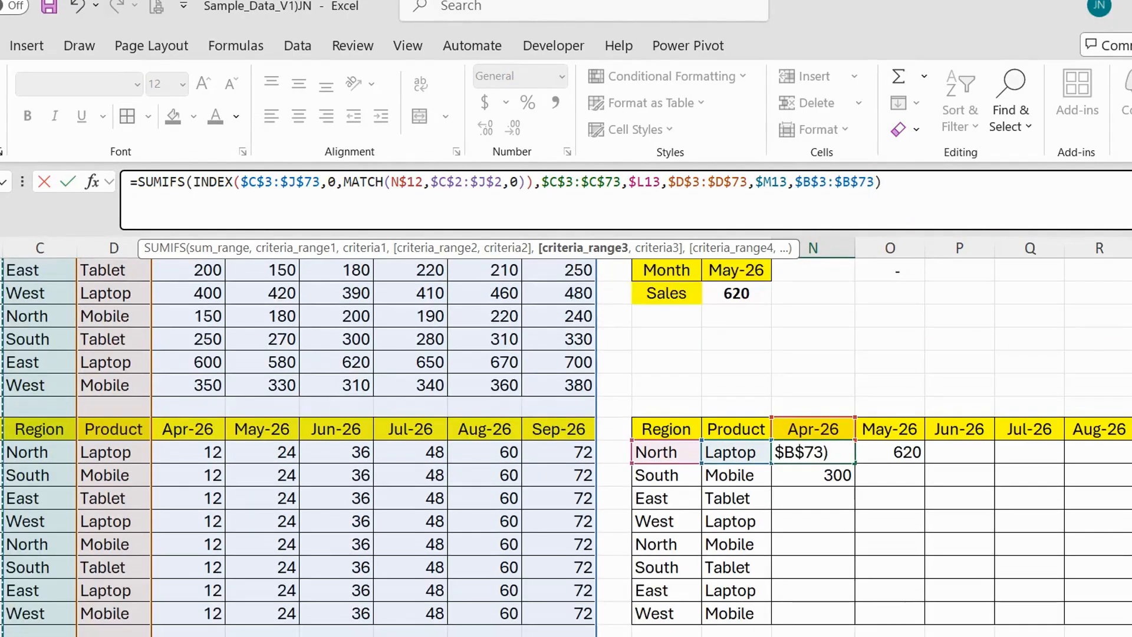
Enter "Rate" as the third criterion of the N13 formula and commit it.
{"action": "type", "text": ","}
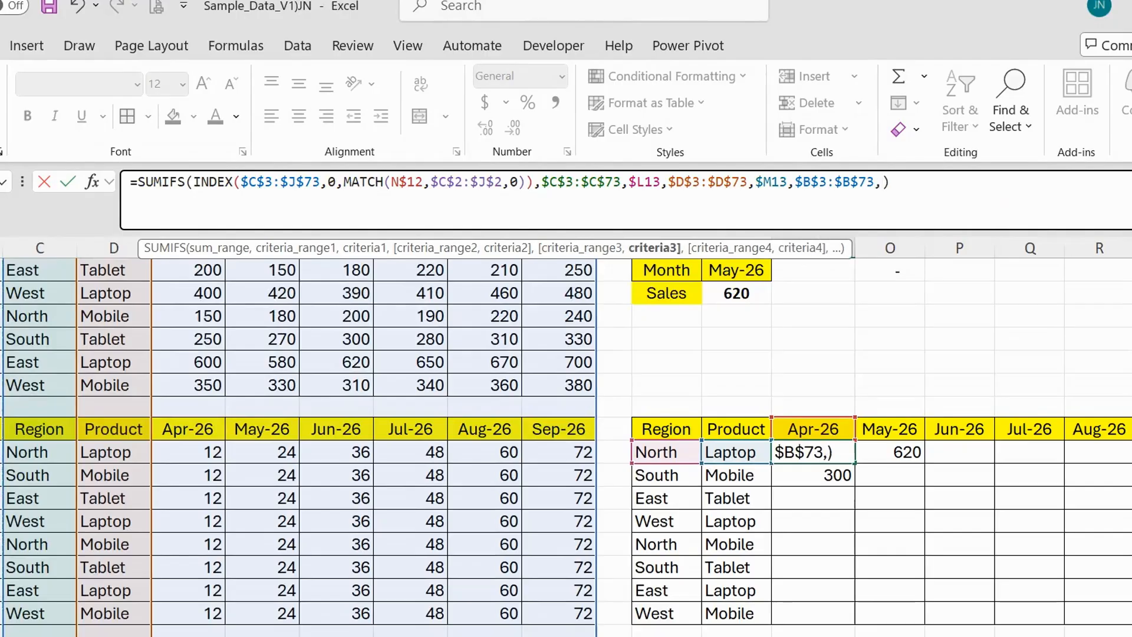
{"action": "type", "text": "\""}
{"action": "scroll", "coordinate": [264, 379], "scroll_direction": "up", "scroll_amount": 1}
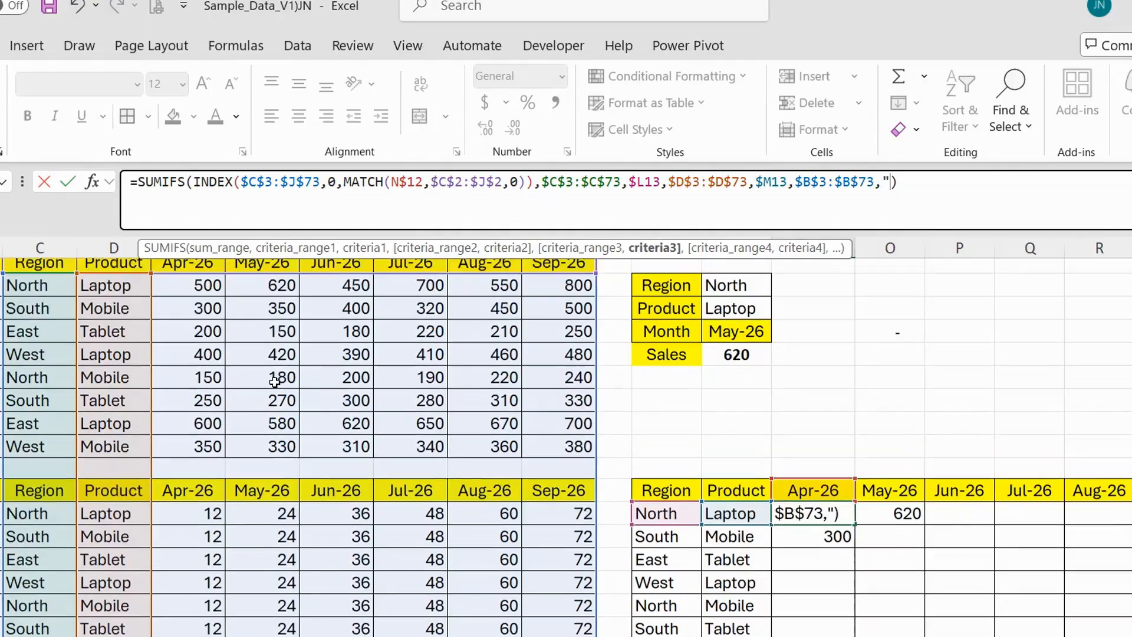
{"action": "type", "text": "Rat"}
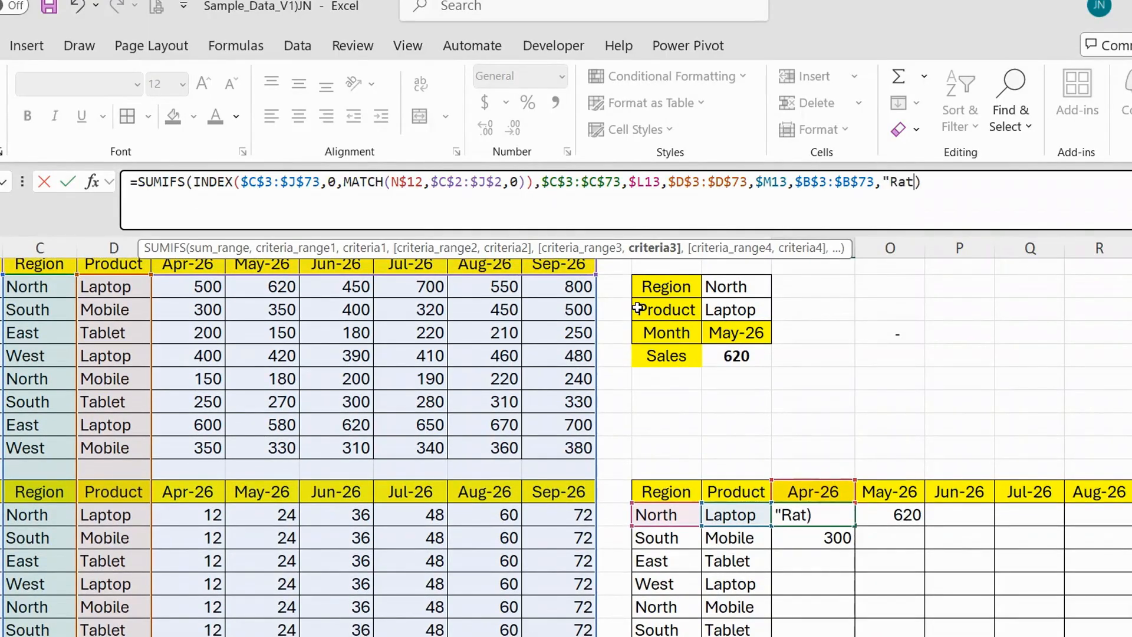
{"action": "type", "text": "e\""}
{"action": "key", "text": "ctrl+Return"}
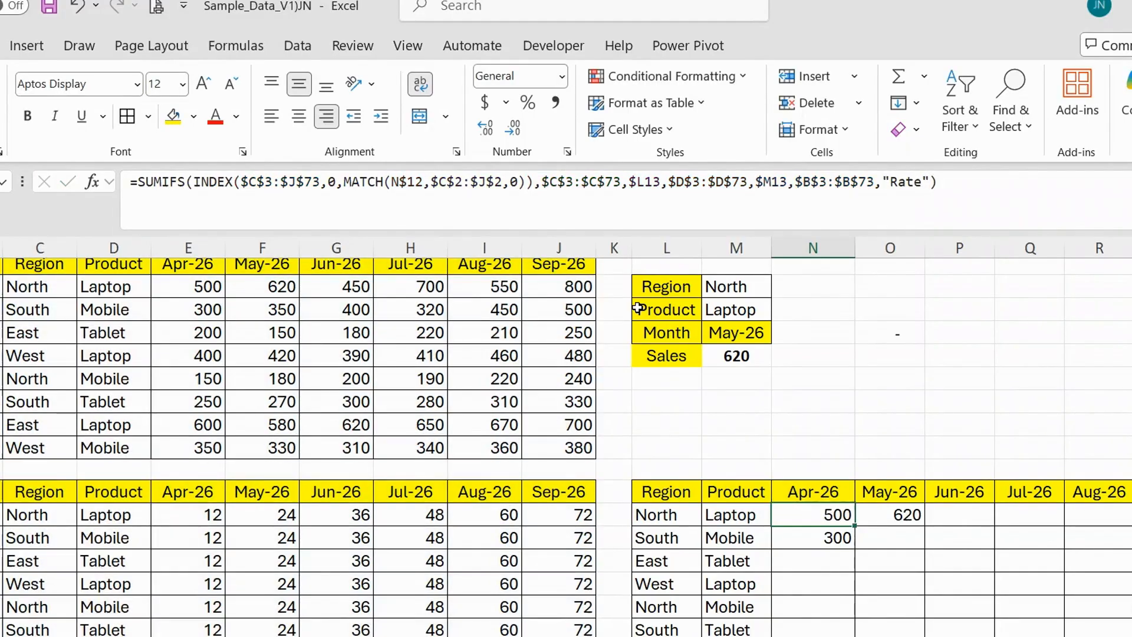
Multiply the N13 formula by a copy of its own SUMIFS expression, with the copy's type criterion set to "Qty".
{"action": "key", "text": "F2"}
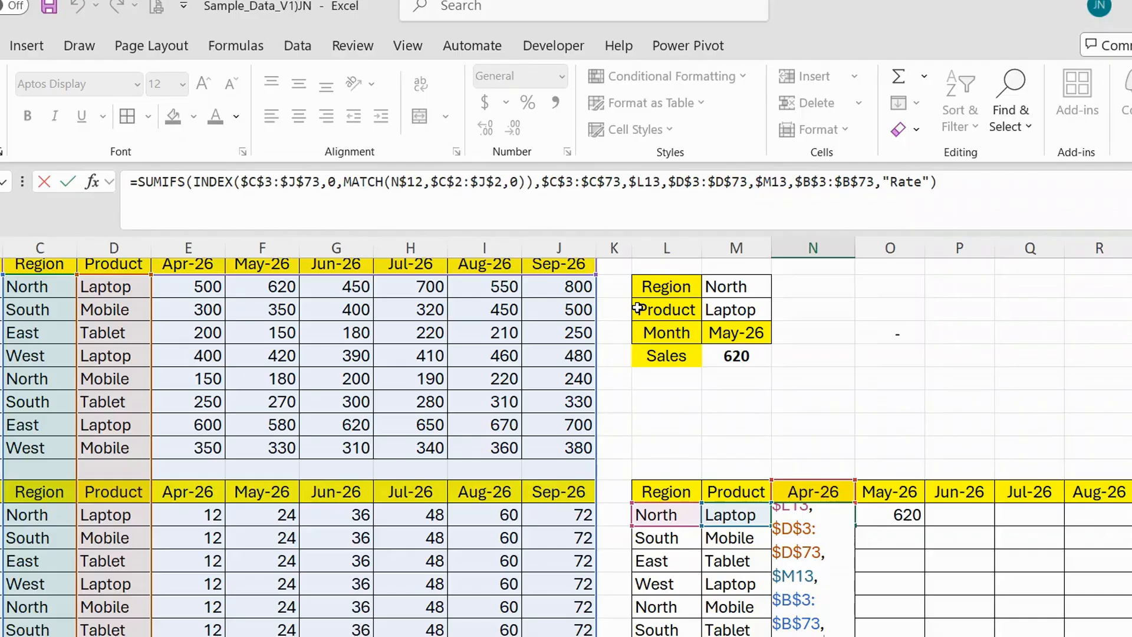
{"action": "key", "text": "Return"}
{"action": "key", "text": "Up"}
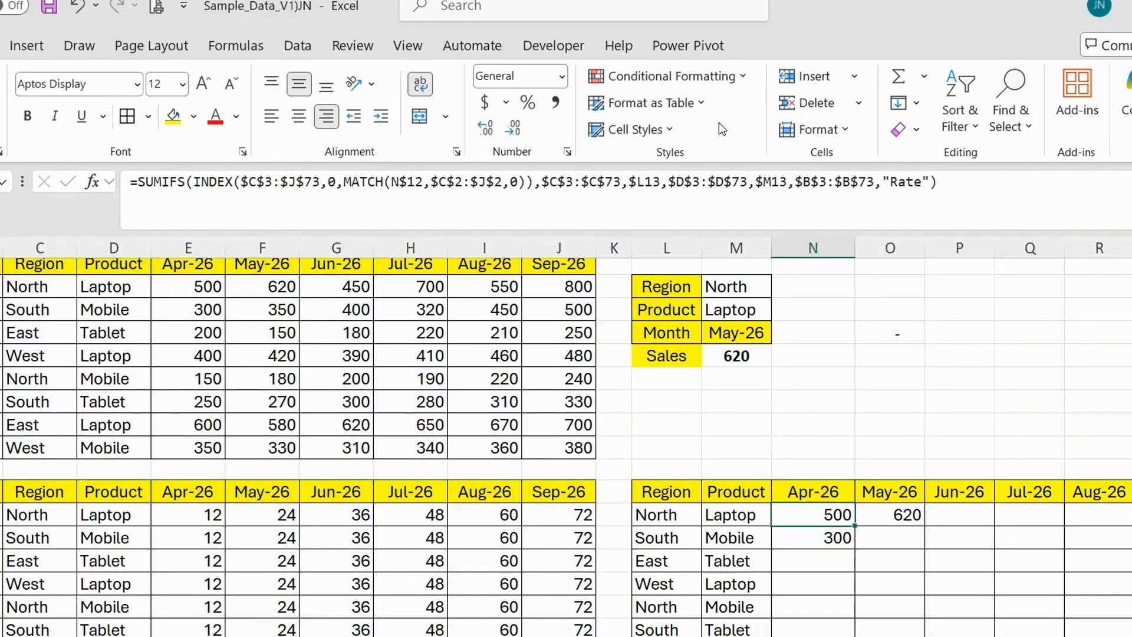
{"action": "left_click_drag", "start_coordinate": [135, 182], "coordinate": [926, 194]}
{"action": "key", "text": "ctrl+c"}
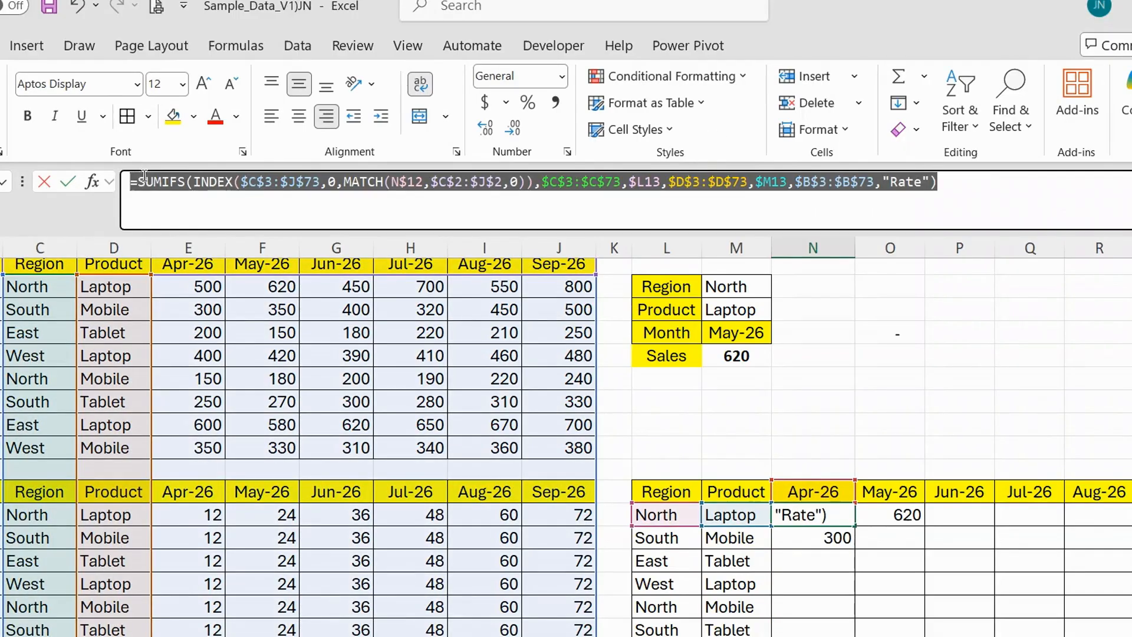
{"action": "left_click", "coordinate": [991, 184]}
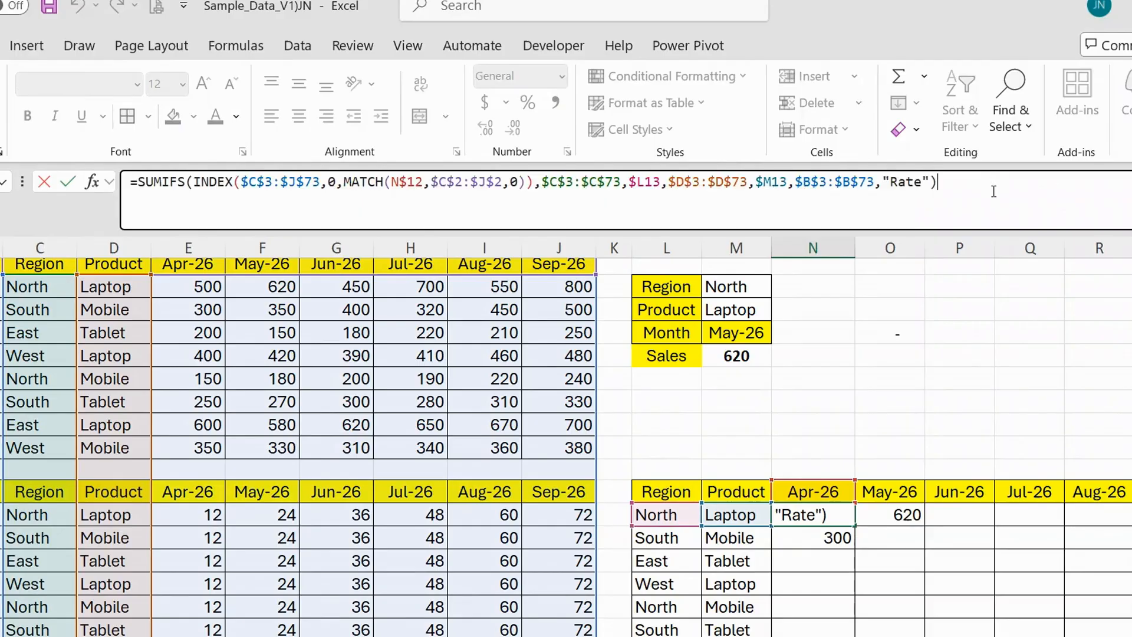
{"action": "type", "text": "*"}
{"action": "key", "text": "ctrl+v"}
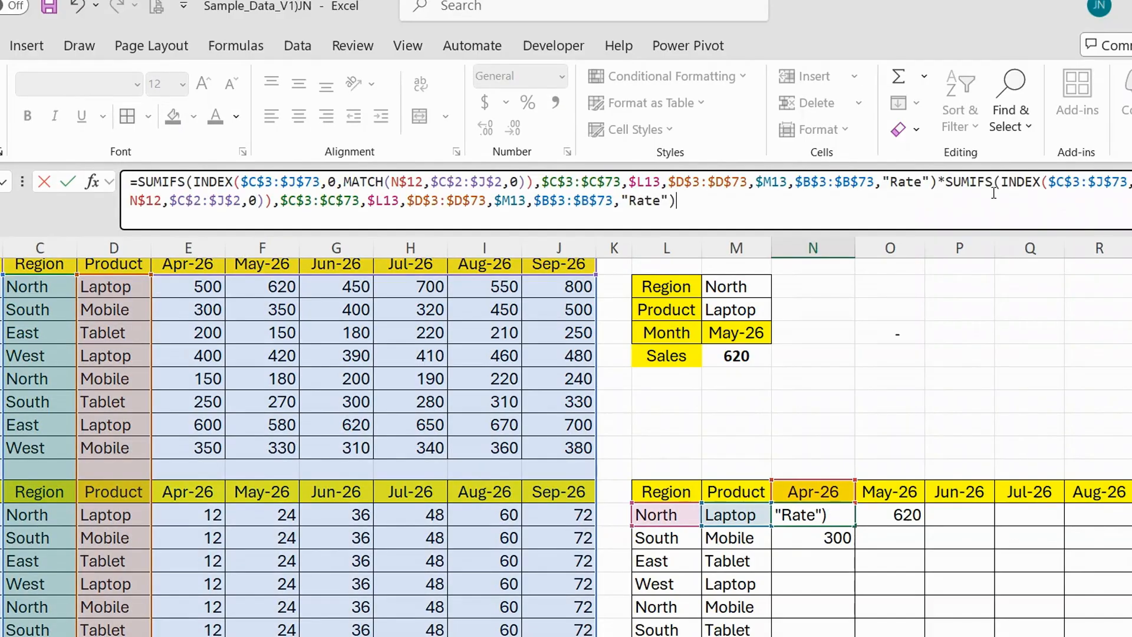
{"action": "left_click_drag", "start_coordinate": [660, 202], "coordinate": [632, 203]}
{"action": "type", "text": "Qty"}
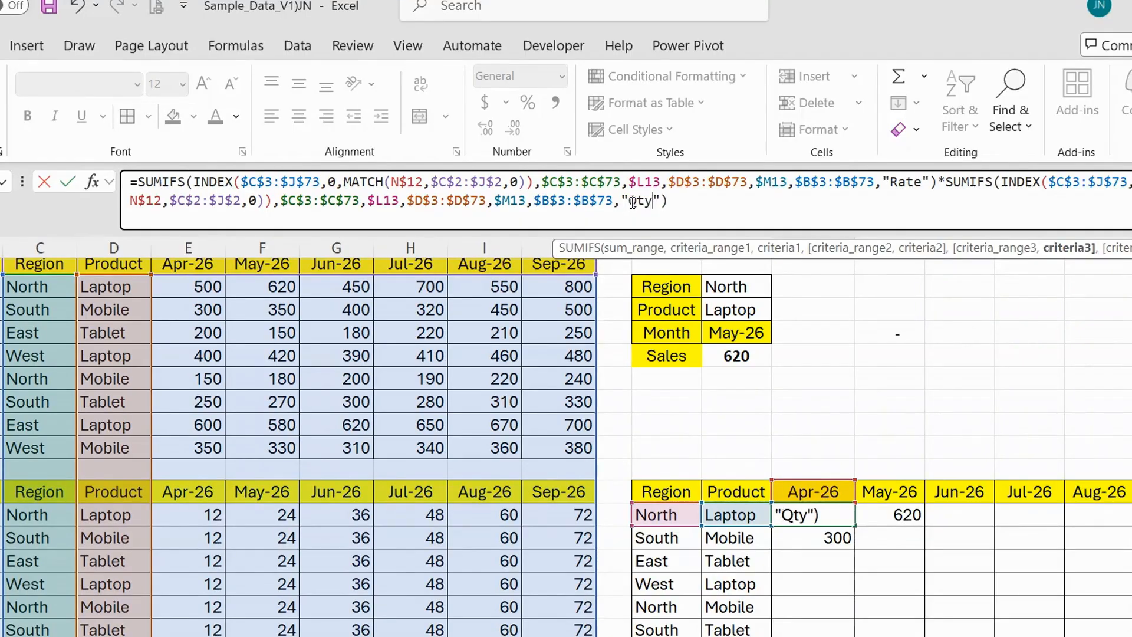
{"action": "key", "text": "ctrl+Return"}
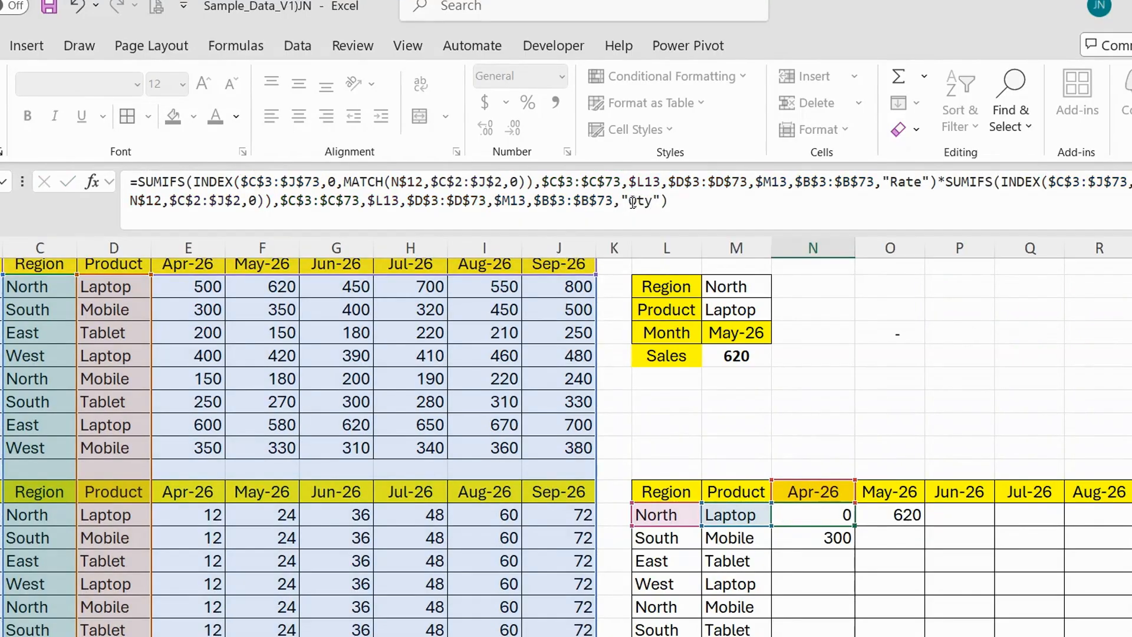
Format N13 with comma style and no decimals, and fill it across the months and down all rows of the third table.
{"action": "left_click", "coordinate": [553, 105]}
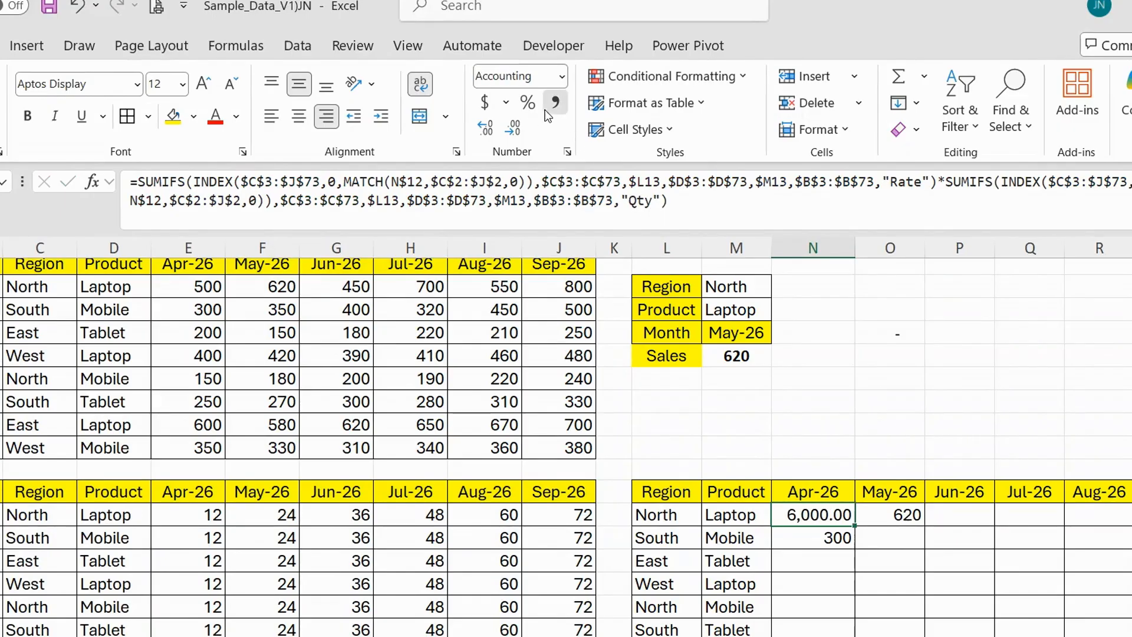
{"action": "left_click", "coordinate": [513, 128]}
{"action": "left_click", "coordinate": [514, 128]}
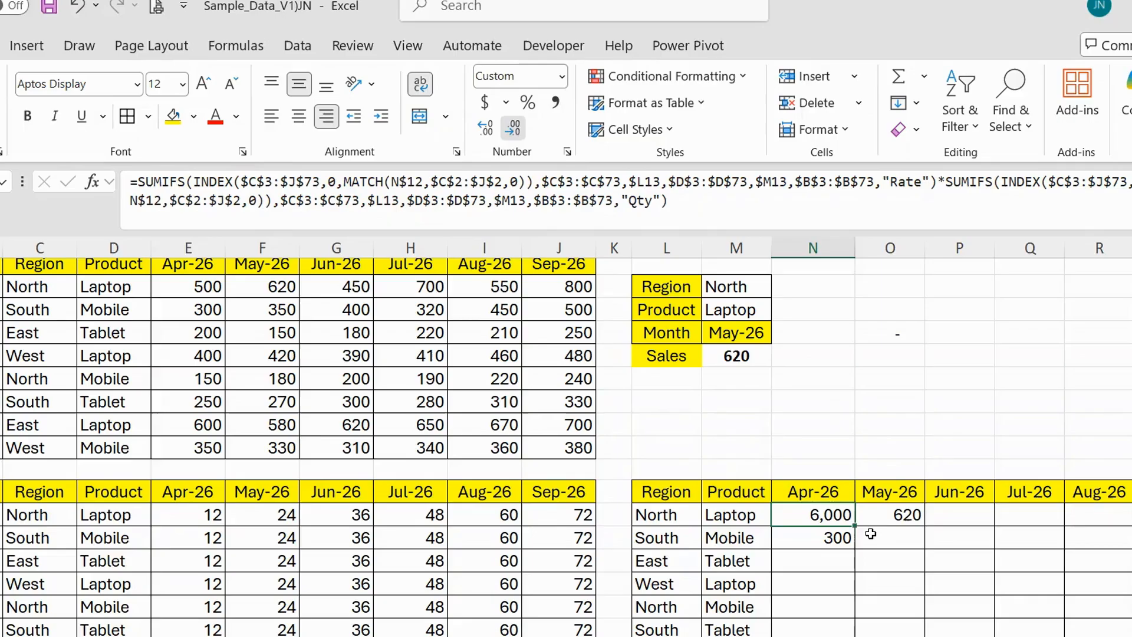
{"action": "left_click_drag", "start_coordinate": [853, 525], "coordinate": [1121, 525]}
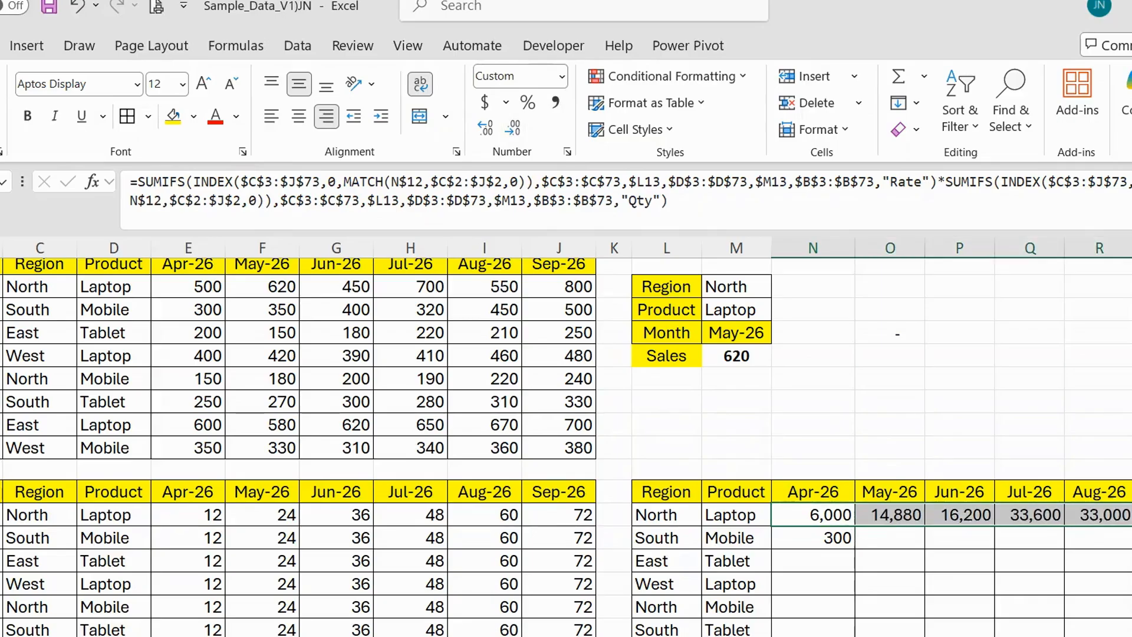
{"action": "scroll", "coordinate": [566, 447], "scroll_direction": "down", "scroll_amount": 2}
{"action": "double_click", "coordinate": [1129, 402]}
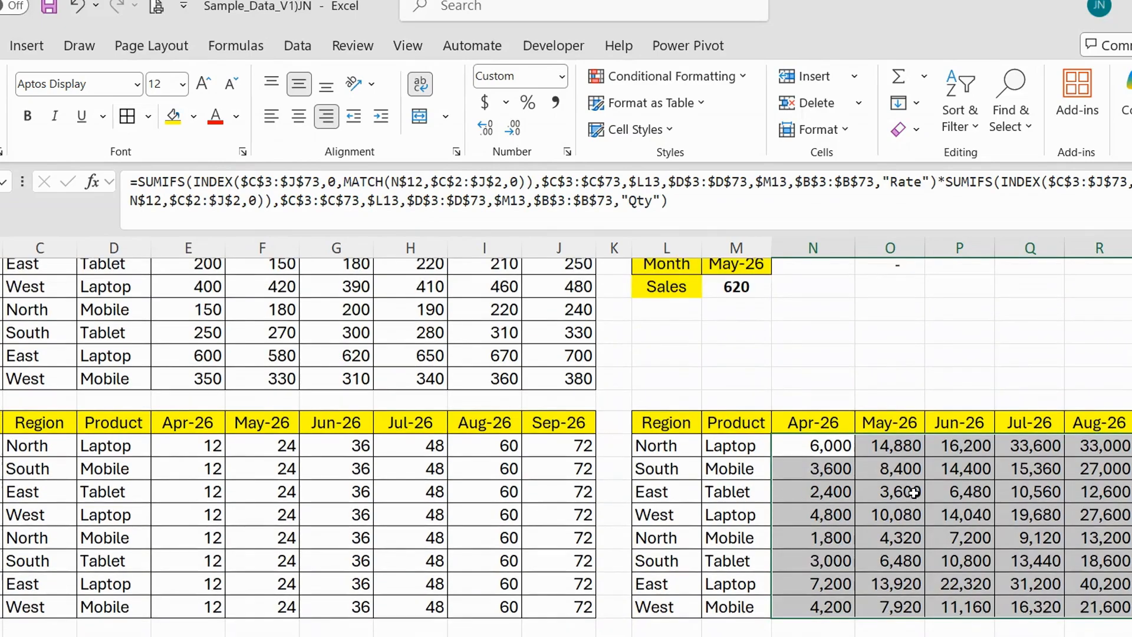
{"action": "scroll", "coordinate": [793, 474], "scroll_direction": "up", "scroll_amount": 1}
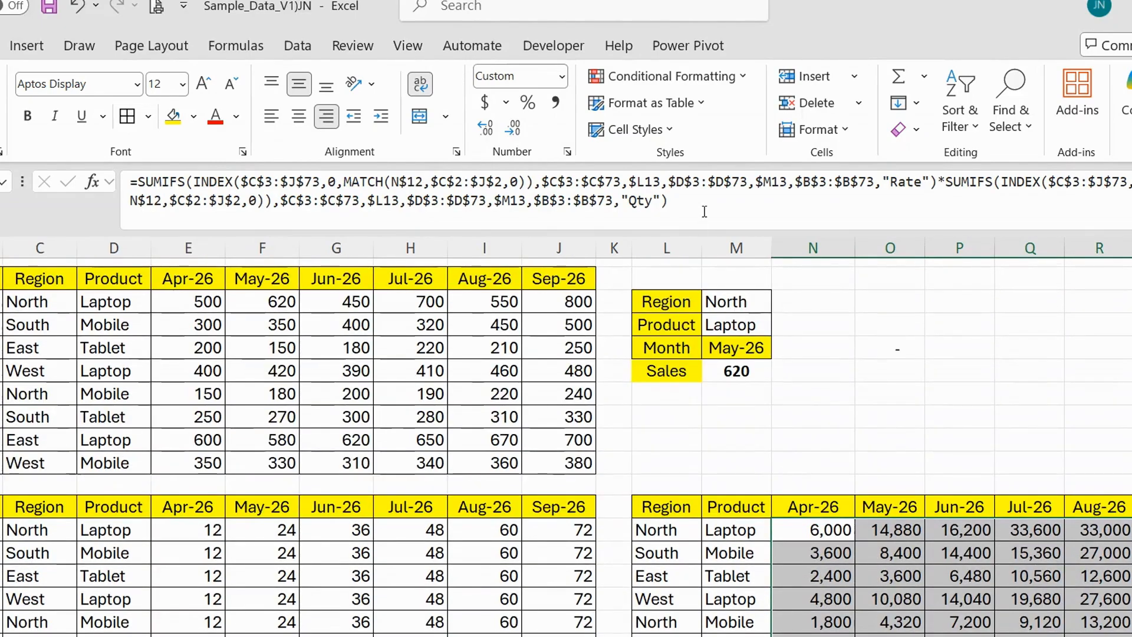
{"action": "key", "text": "F2"}
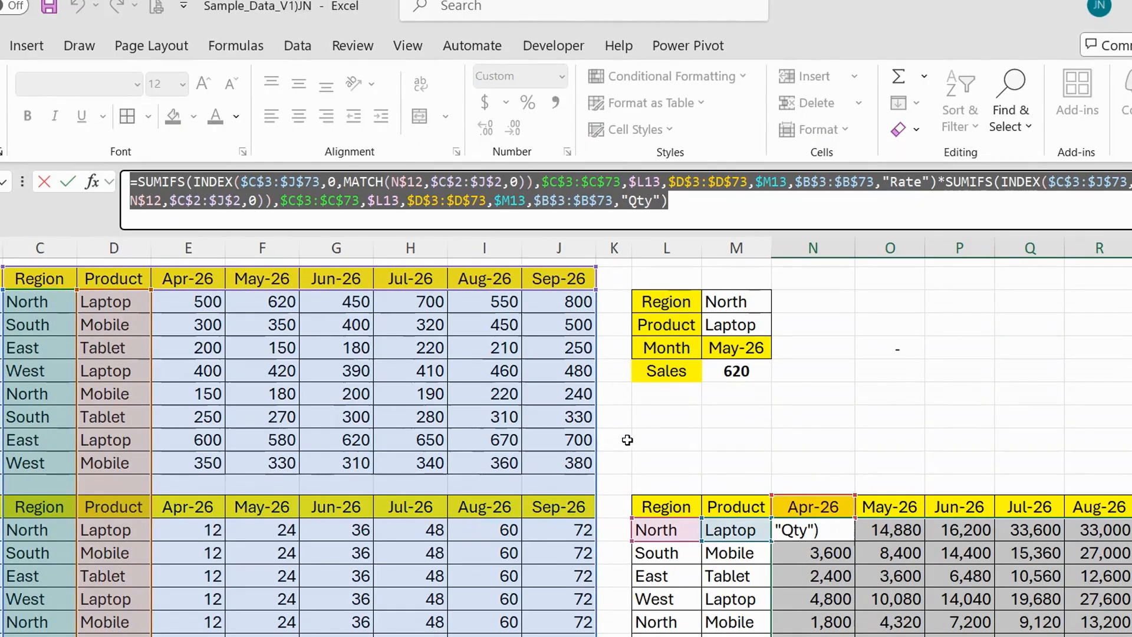
{"action": "left_click", "coordinate": [648, 439]}
{"action": "type", "text": "=SUMIFS(INDEX($C$3:$J$73,0,MATCH(N$12,$C$2:$J$2,0)),$C$3:$C$73,$L13,$D$3:$D$73,$M13,$B$3:$B$73,\"Rate\")*SUMIFS(INDEX($C$3:$J$73,0,MATCH(N$12,$C$2:$J$2,0)),$C$3:$C$73,$L13,$D$3:$D$73,$M13,$B$3:$B$73,\"Qty\")"}
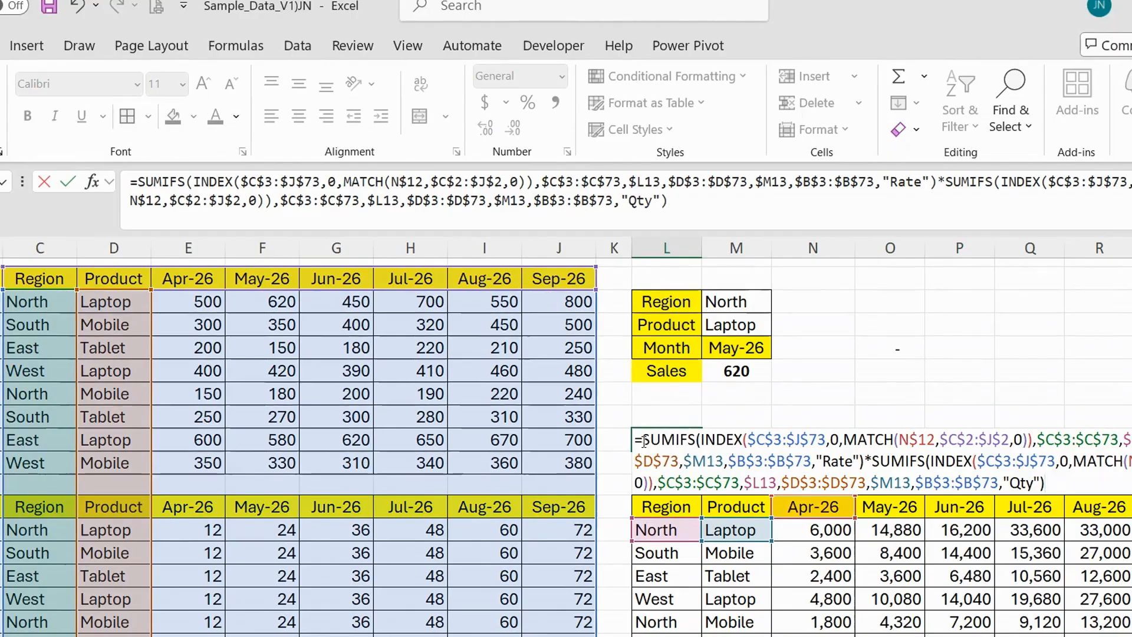
{"action": "left_click", "coordinate": [636, 439]}
{"action": "key", "text": "Delete"}
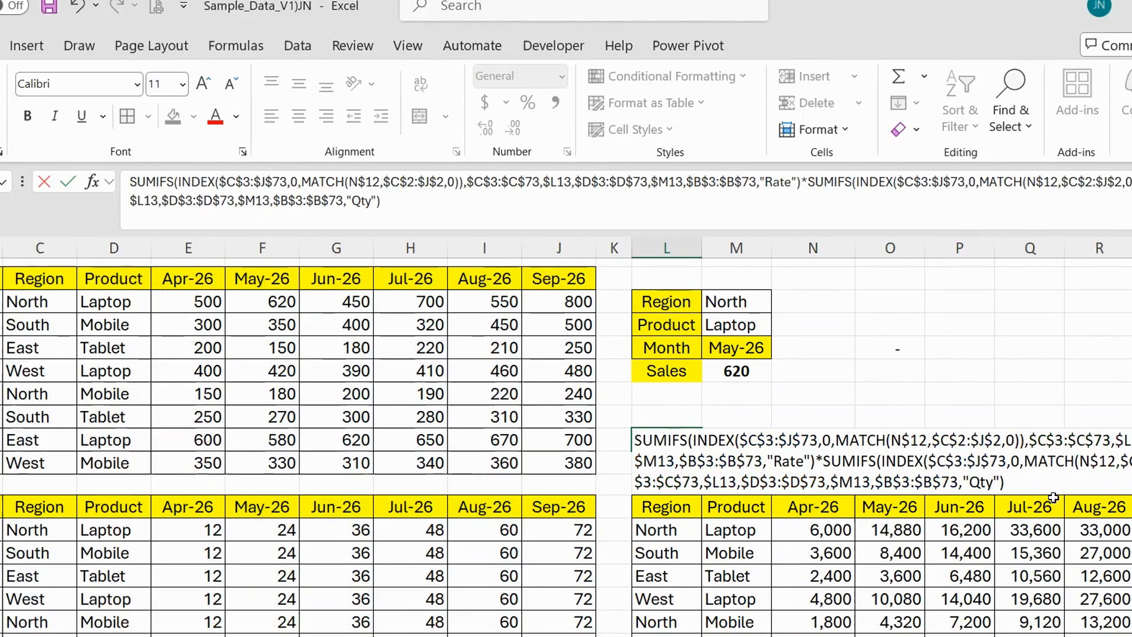
{"action": "type", "text": "="}
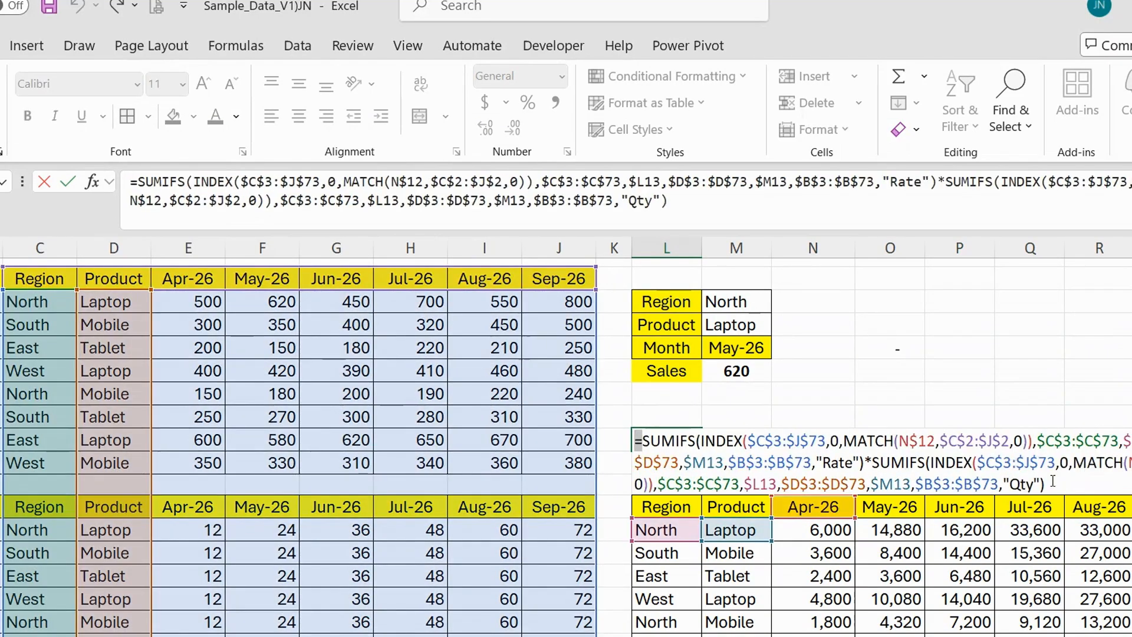
{"action": "key", "text": "Escape"}
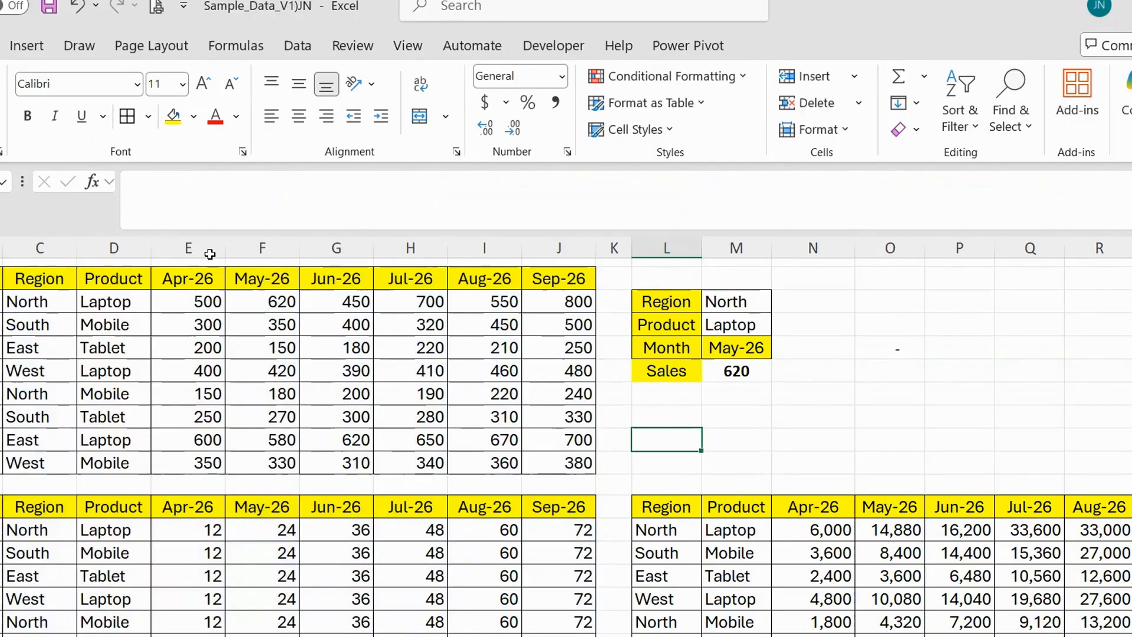
Examine the month columns, the Sales lookup formula in M6 and the filled formulas in the third table.
{"action": "left_click_drag", "start_coordinate": [209, 254], "coordinate": [531, 254]}
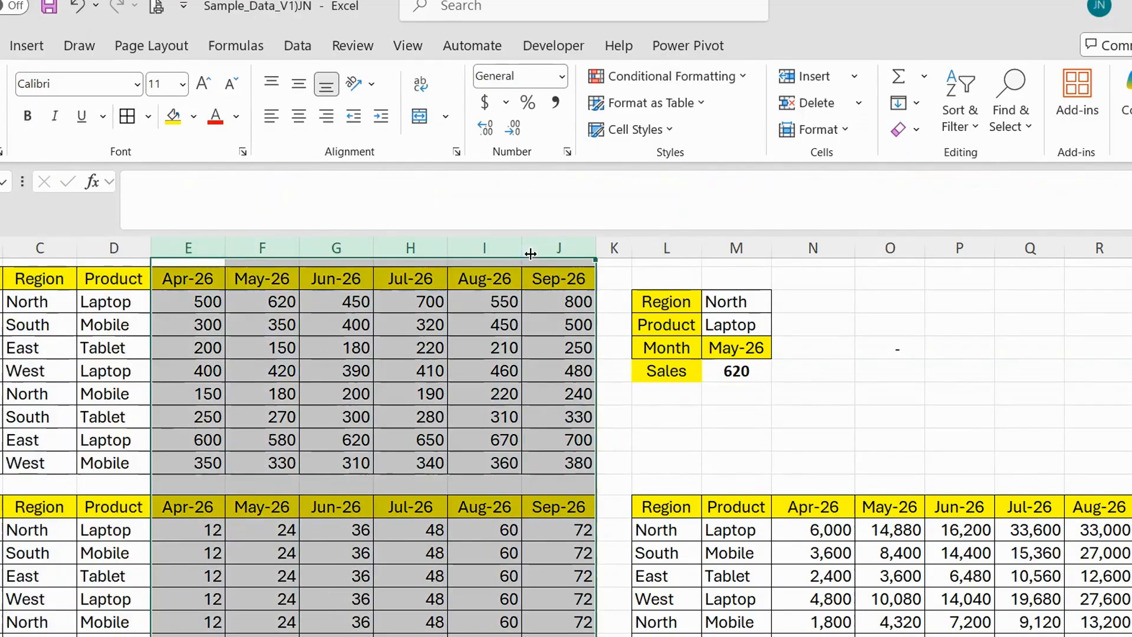
{"action": "left_click", "coordinate": [751, 347]}
{"action": "left_click", "coordinate": [756, 318]}
{"action": "left_click", "coordinate": [750, 368]}
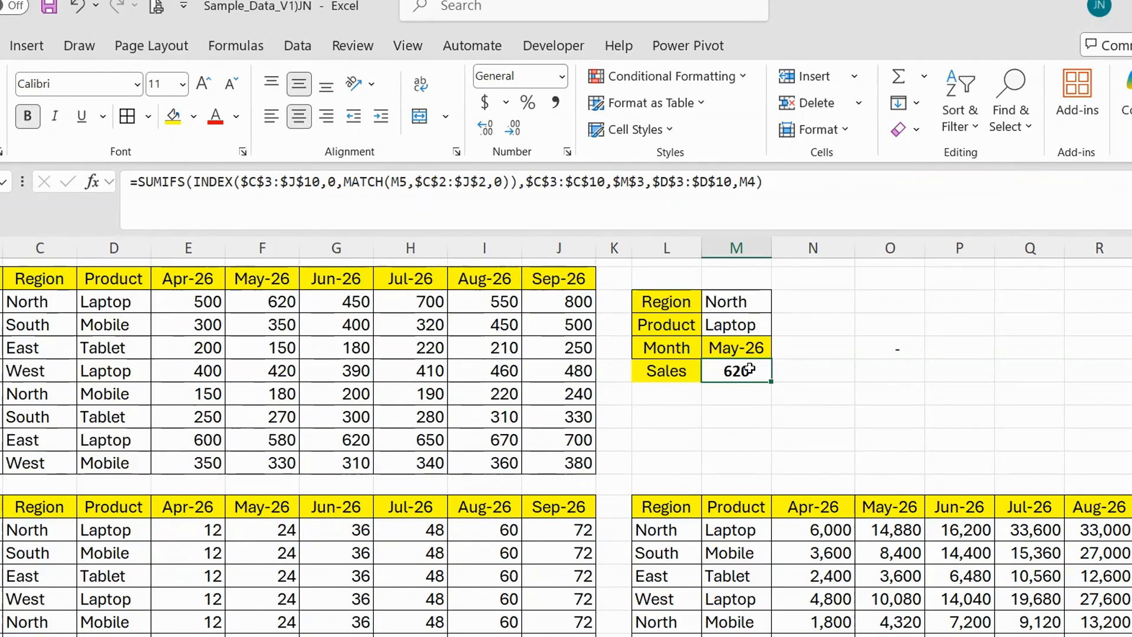
{"action": "scroll", "coordinate": [752, 153], "scroll_direction": "down", "scroll_amount": 1}
{"action": "scroll", "coordinate": [813, 459], "scroll_direction": "down", "scroll_amount": 2}
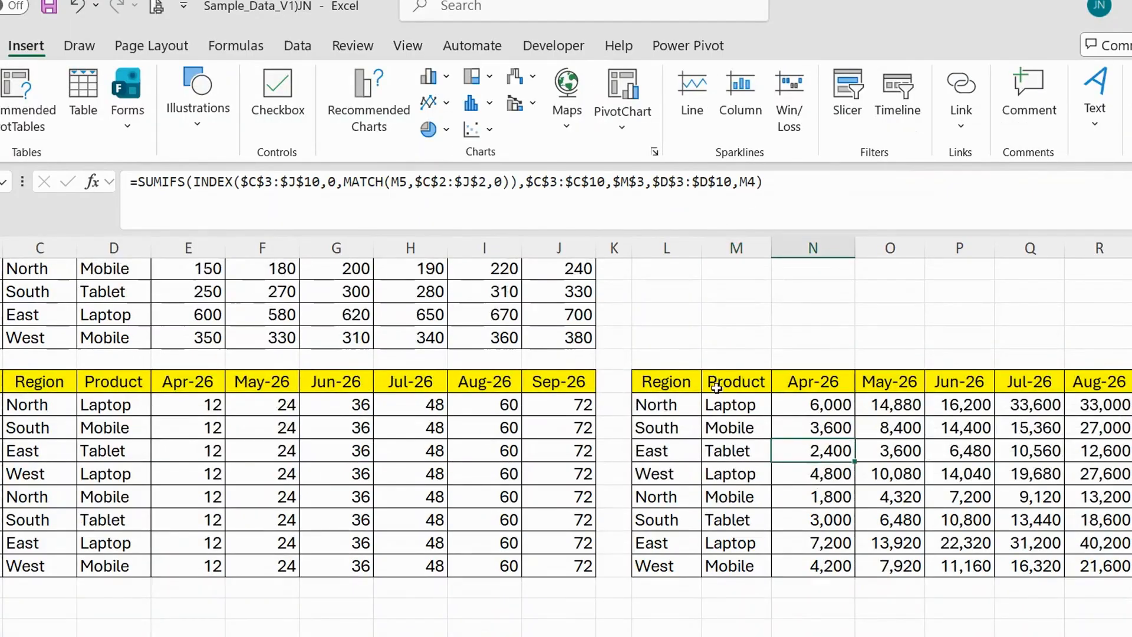
{"action": "left_click_drag", "start_coordinate": [657, 405], "coordinate": [1109, 566]}
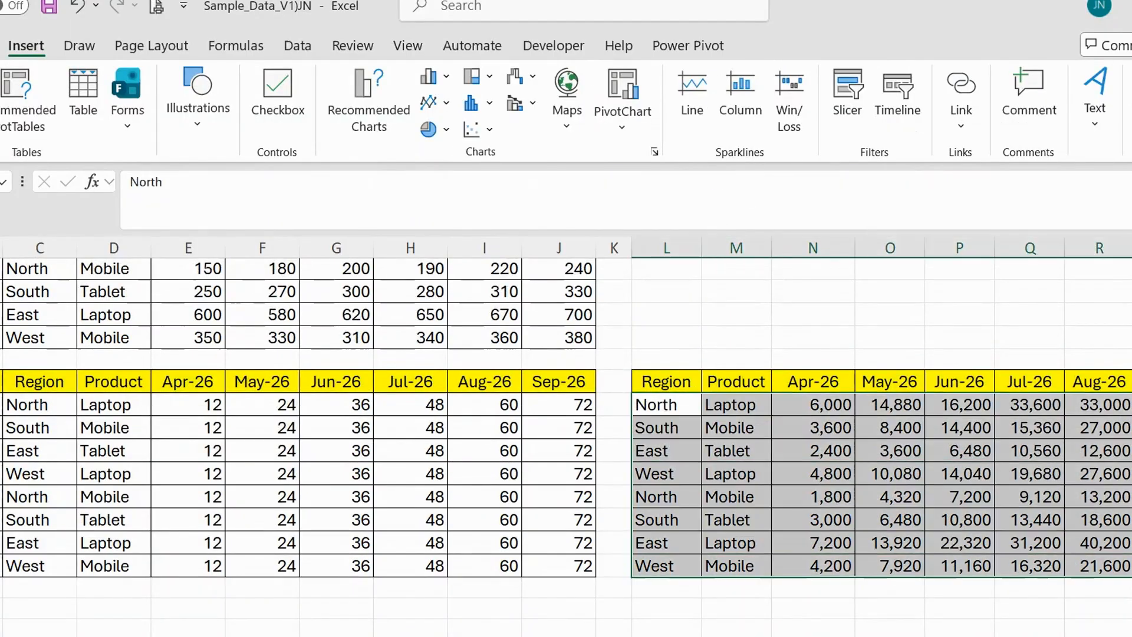
{"action": "left_click", "coordinate": [875, 447]}
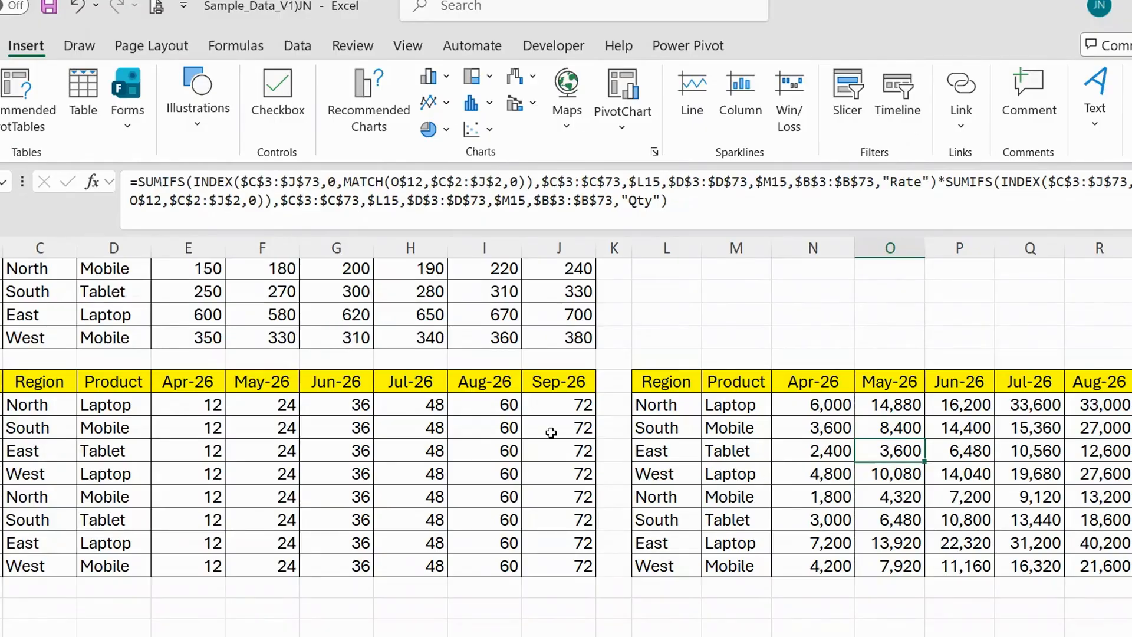
Try converting the first data range $B$2:$J$10 into an Excel table with headers, and undo the conversion.
{"action": "scroll", "coordinate": [1, 330], "scroll_direction": "up", "scroll_amount": 2}
{"action": "left_click_drag", "start_coordinate": [2, 279], "coordinate": [570, 468]}
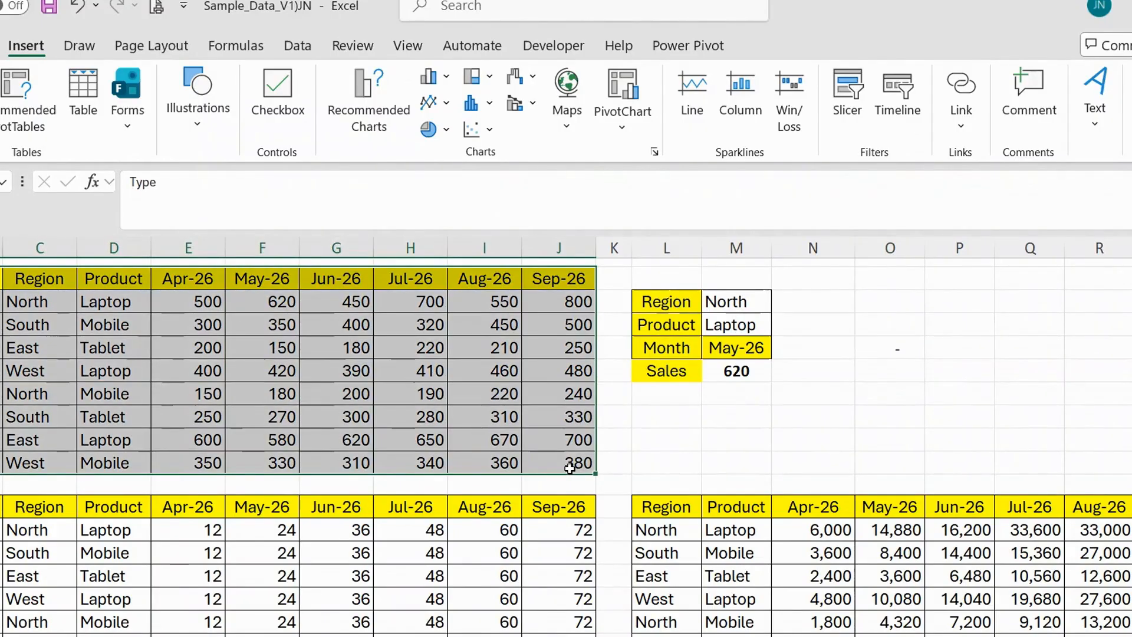
{"action": "key", "text": "ctrl+t"}
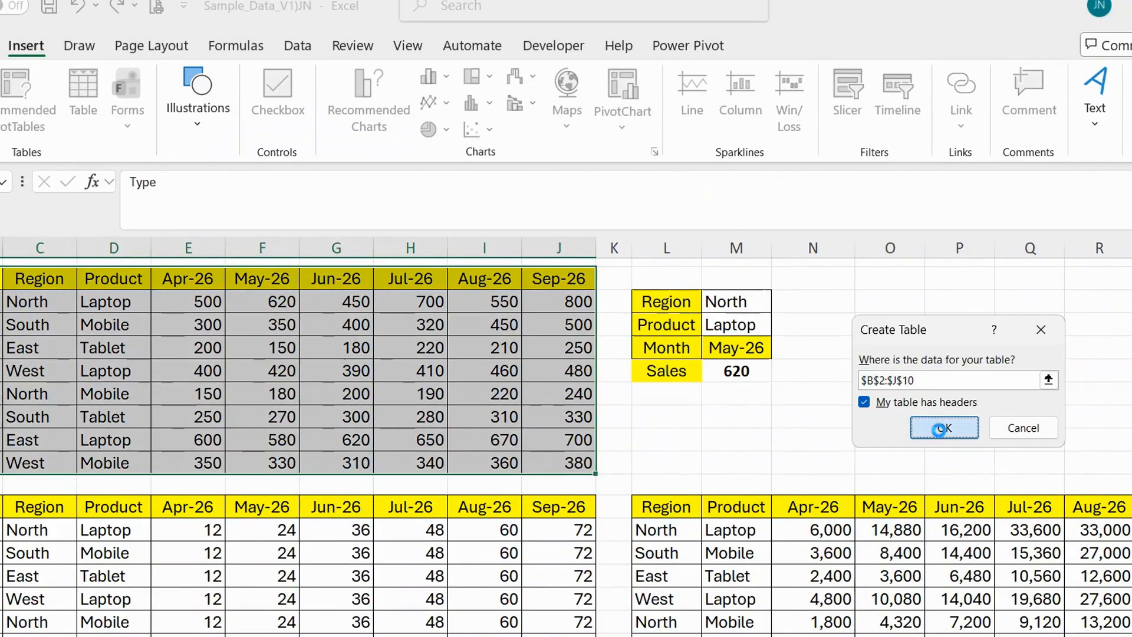
{"action": "left_click", "coordinate": [941, 429]}
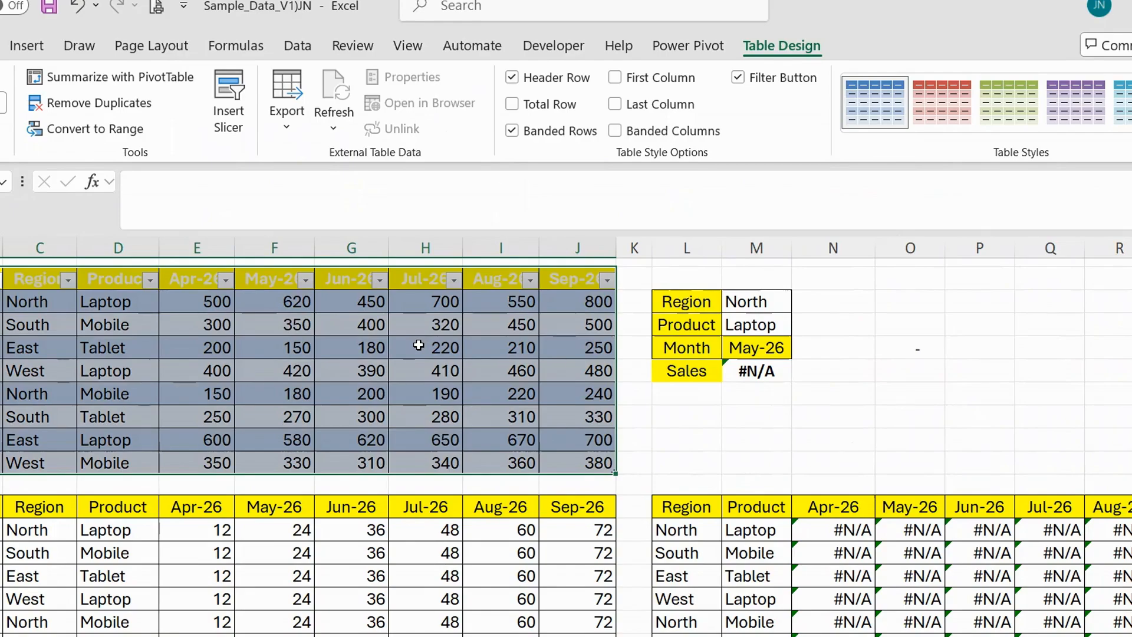
{"action": "key", "text": "ctrl+z"}
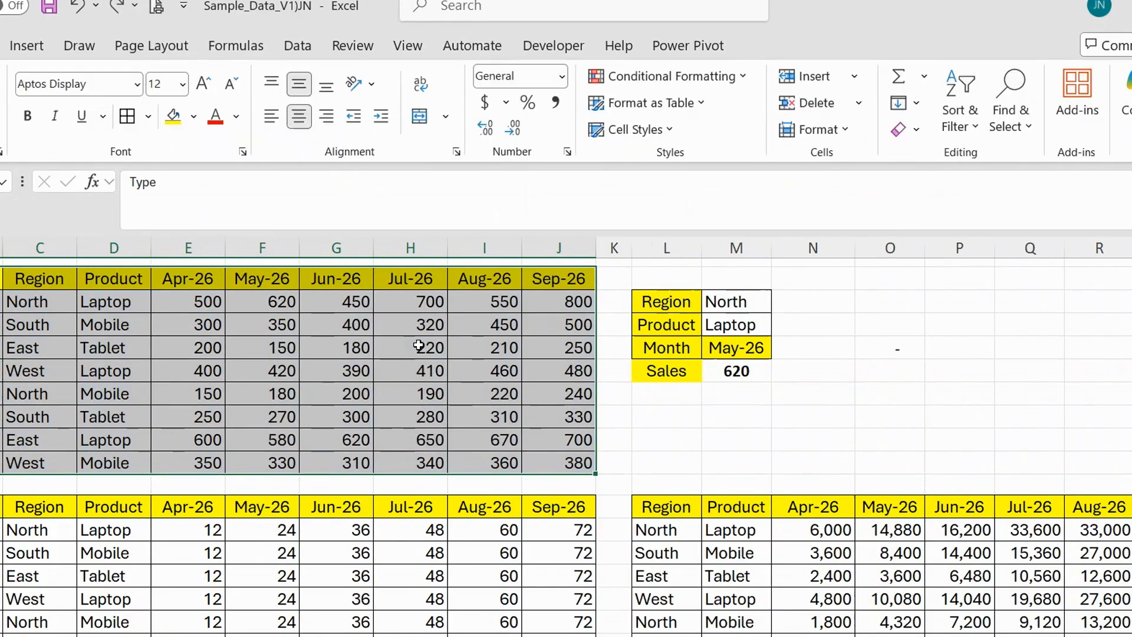